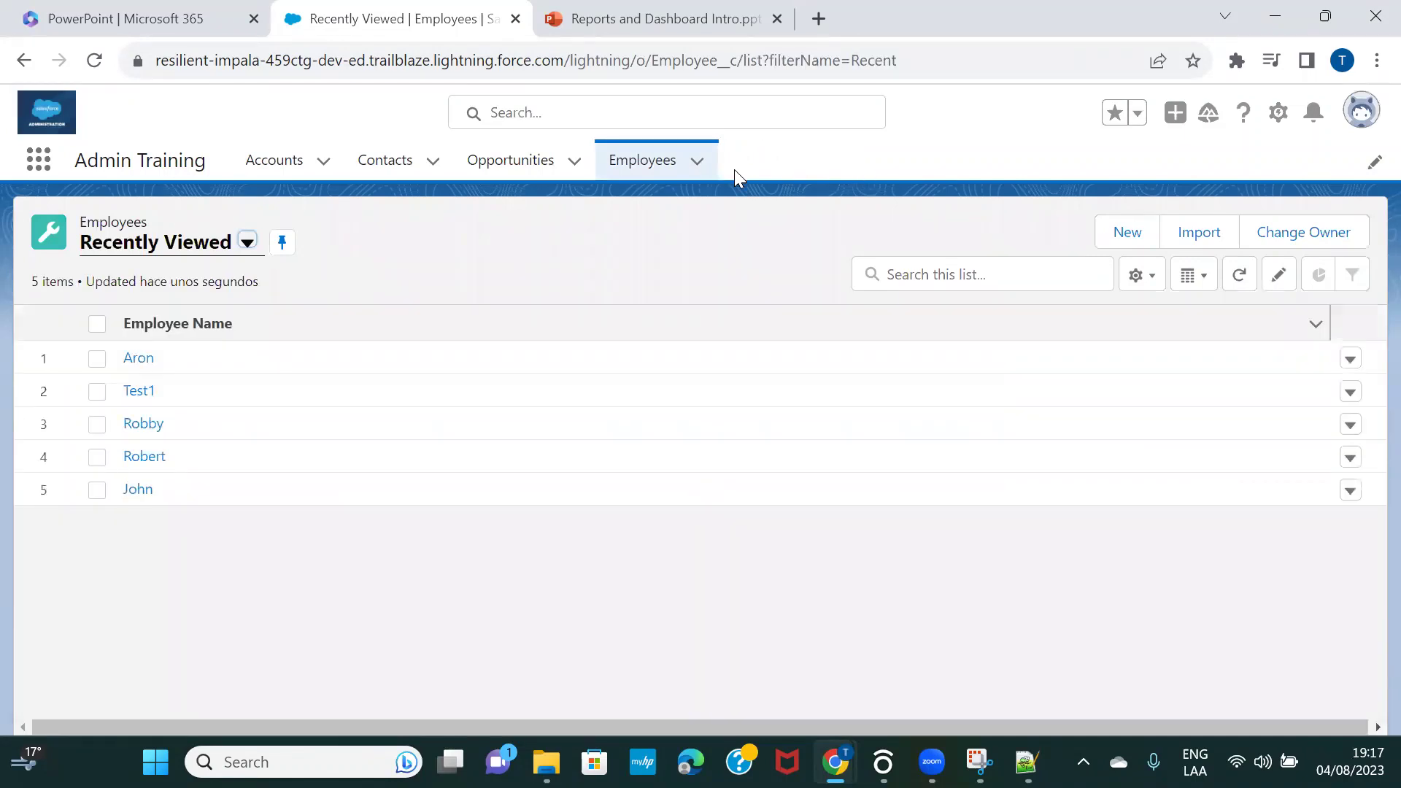
- Search the App Launcher for "repo" and open Reports
left_click_drag(79, 162, 211, 168)
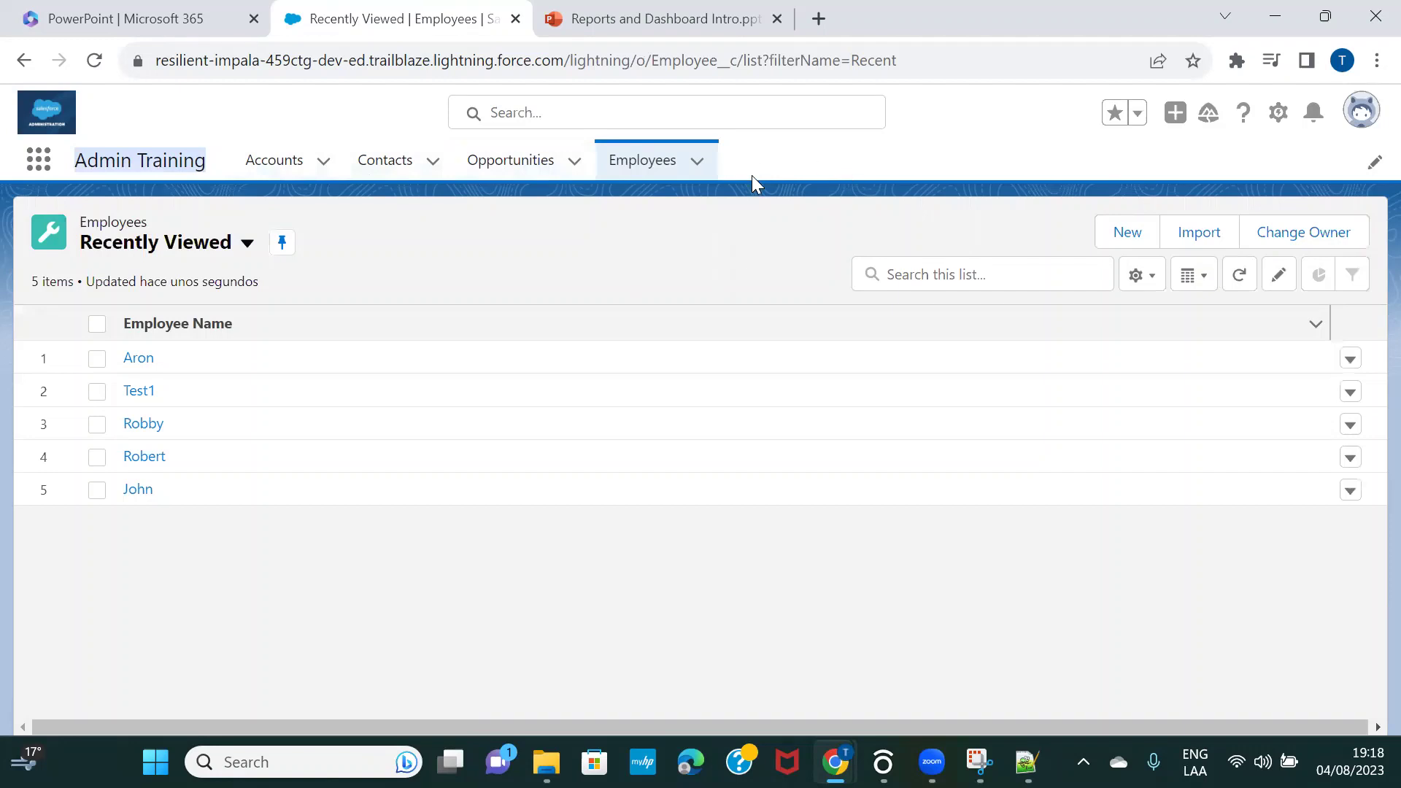
left_click(148, 166)
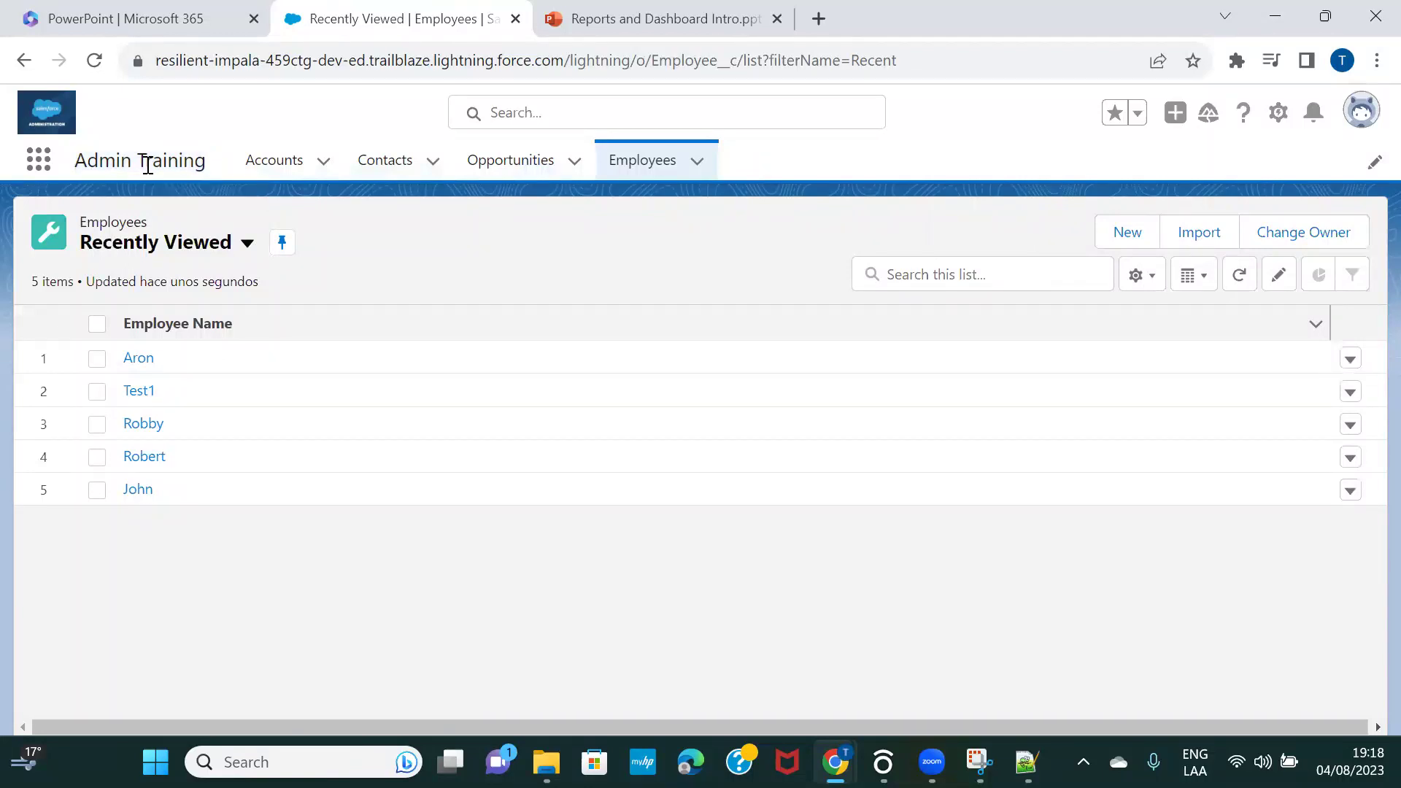
left_click(38, 166)
type("repo")
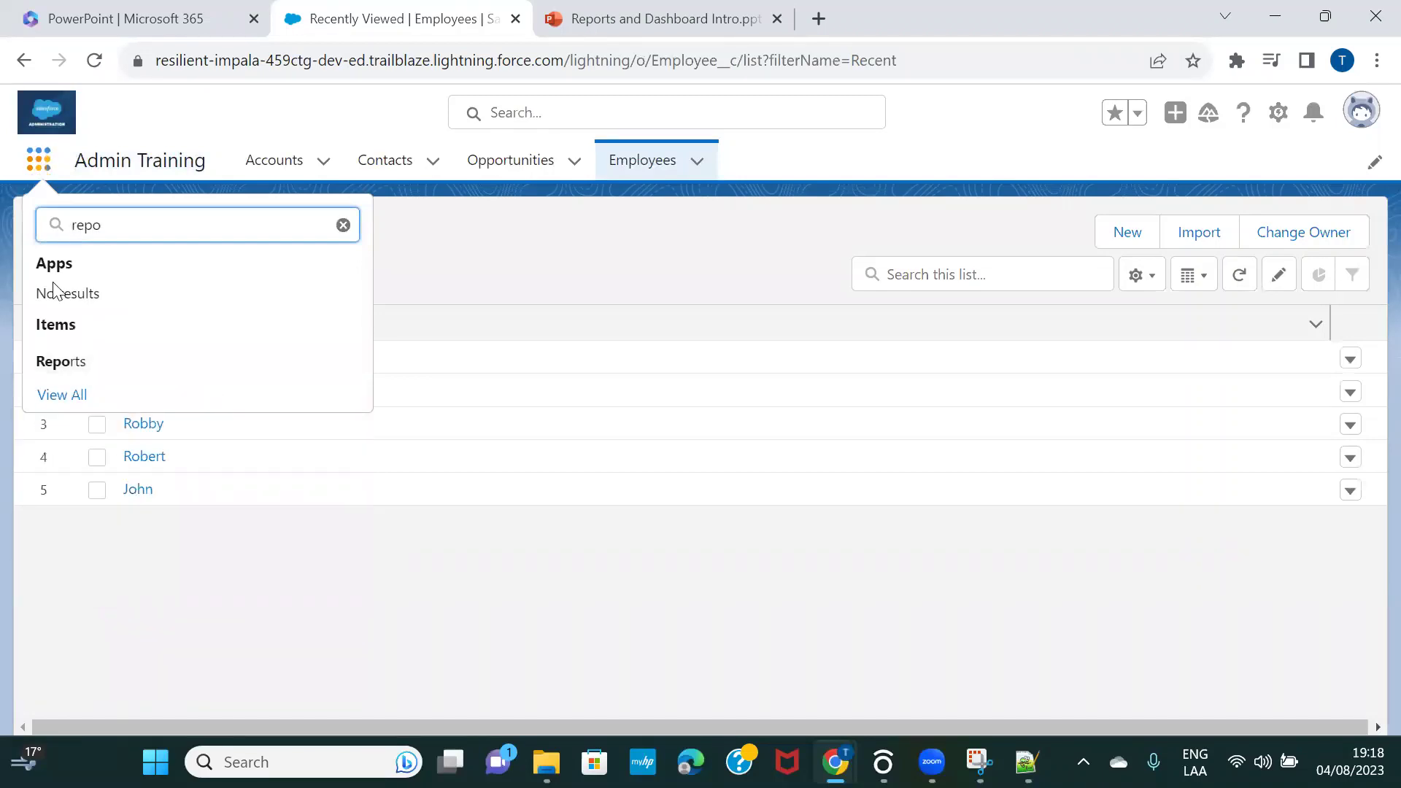
left_click(63, 362)
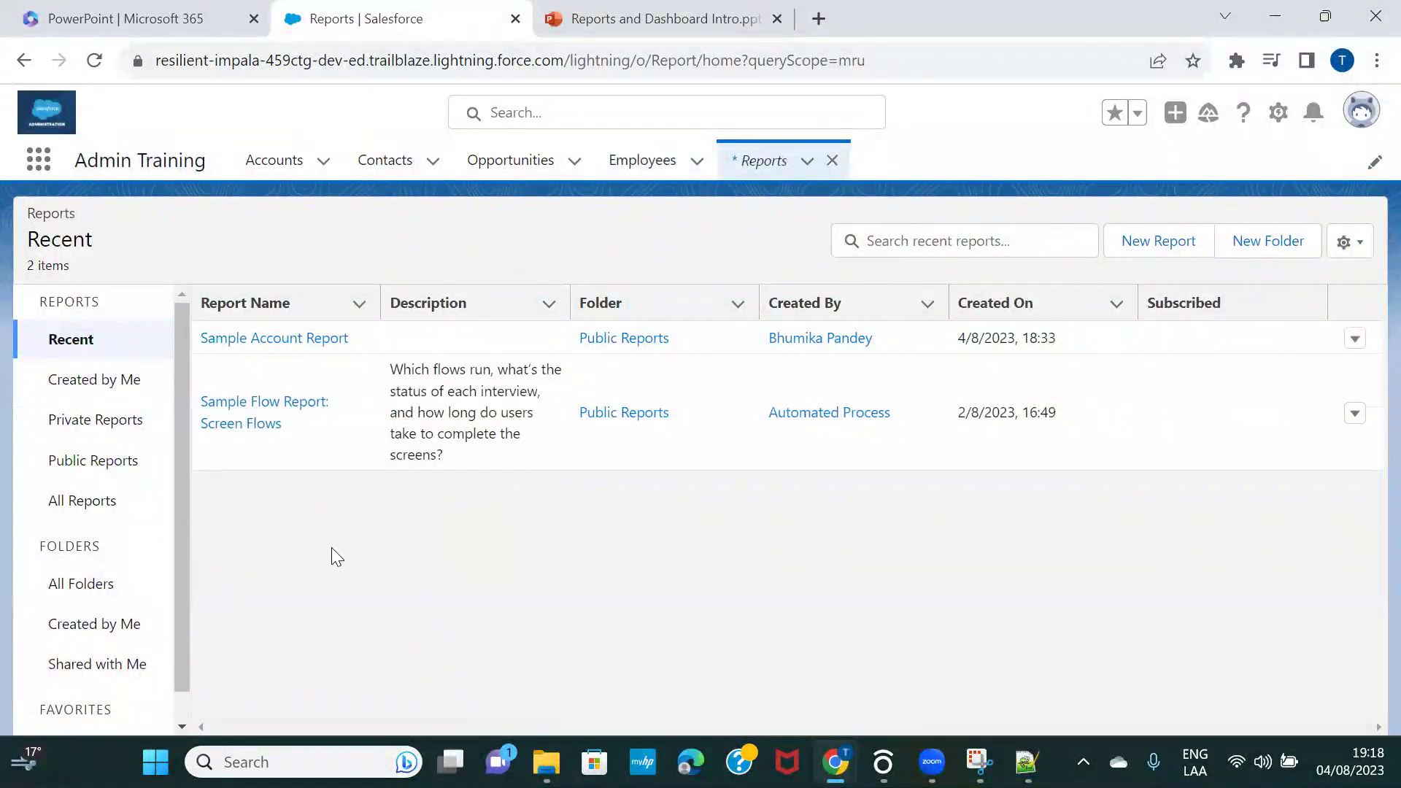
- Review the reports listed under Created by Me and All Reports, including the available report and folder categories
left_click(111, 381)
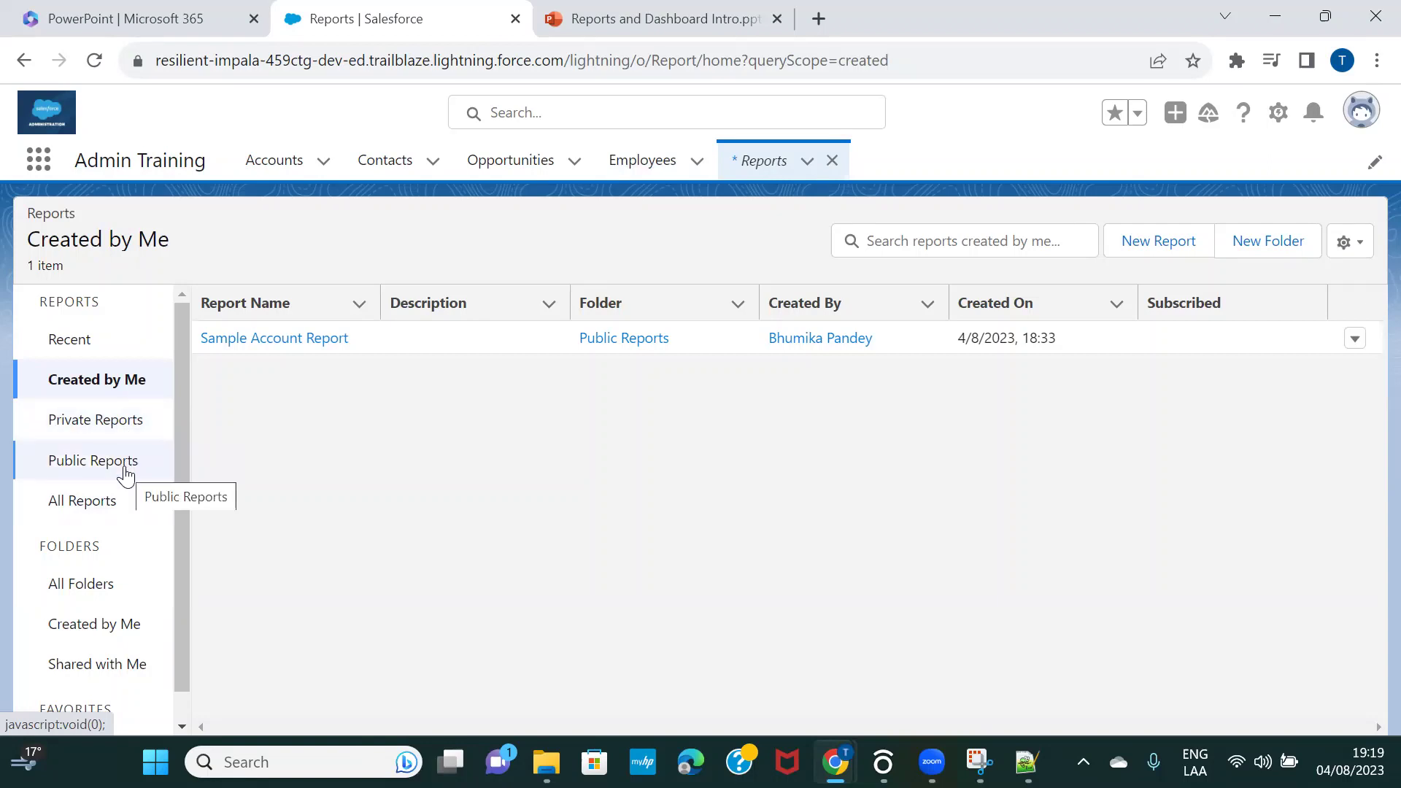
left_click(67, 515)
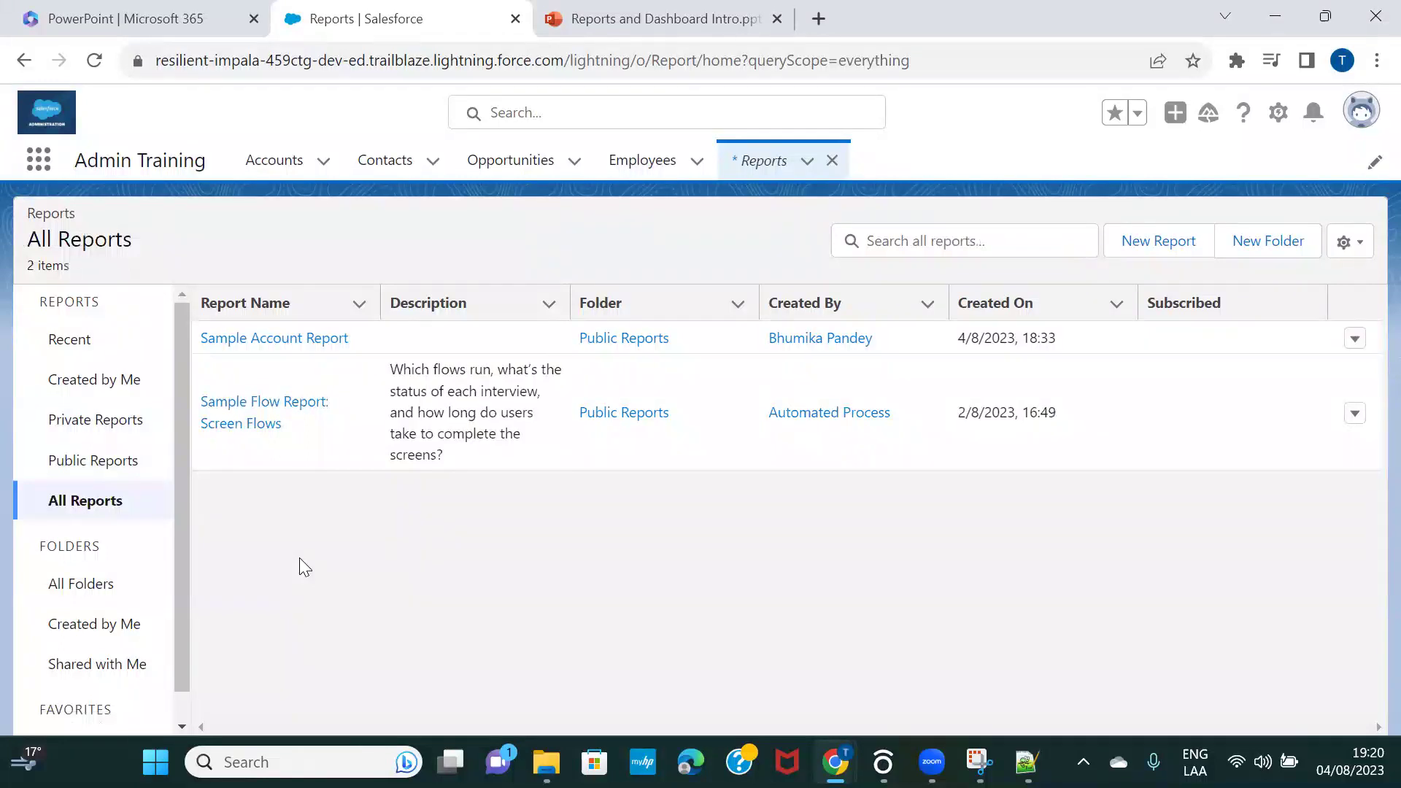
scroll(86, 581, "down", 1)
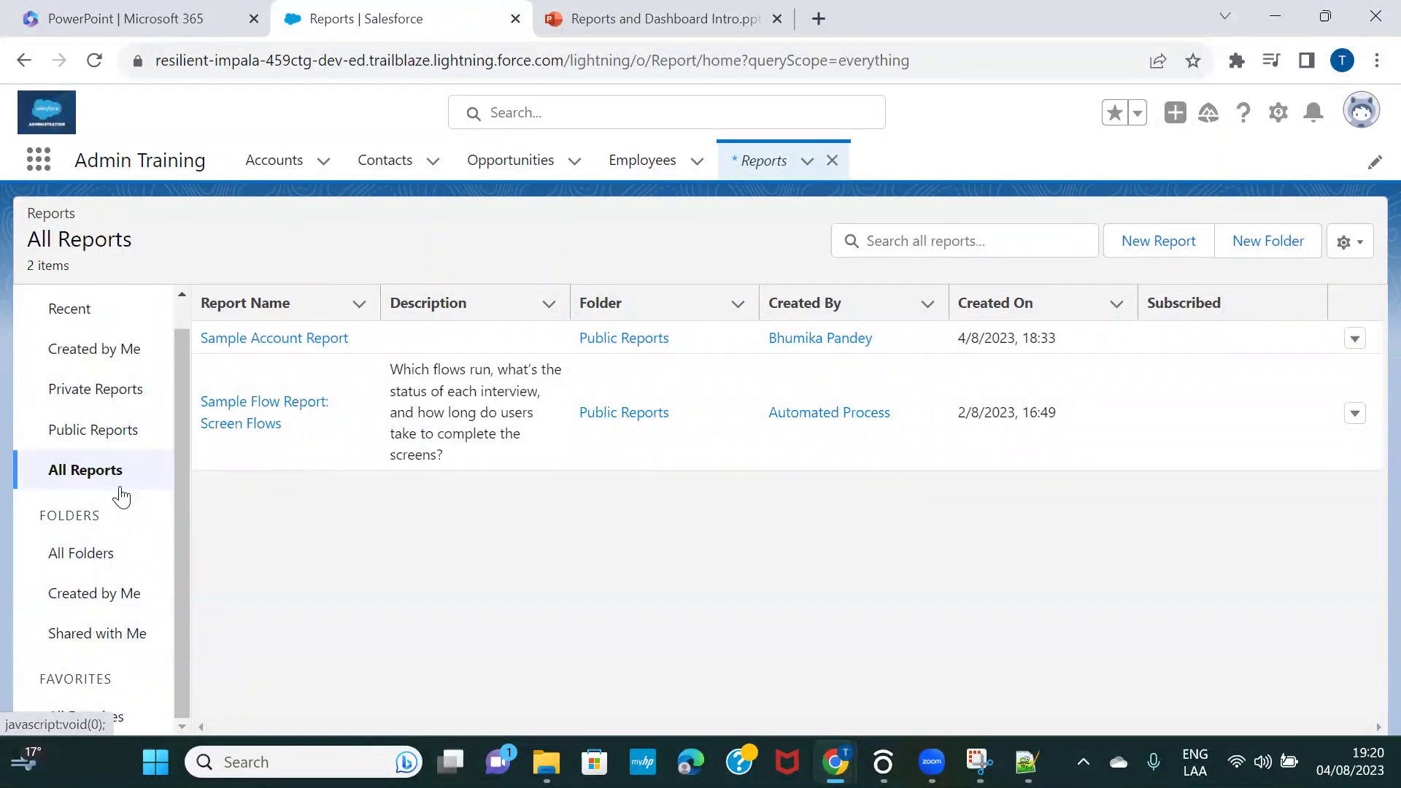
scroll(140, 524, "up", 1)
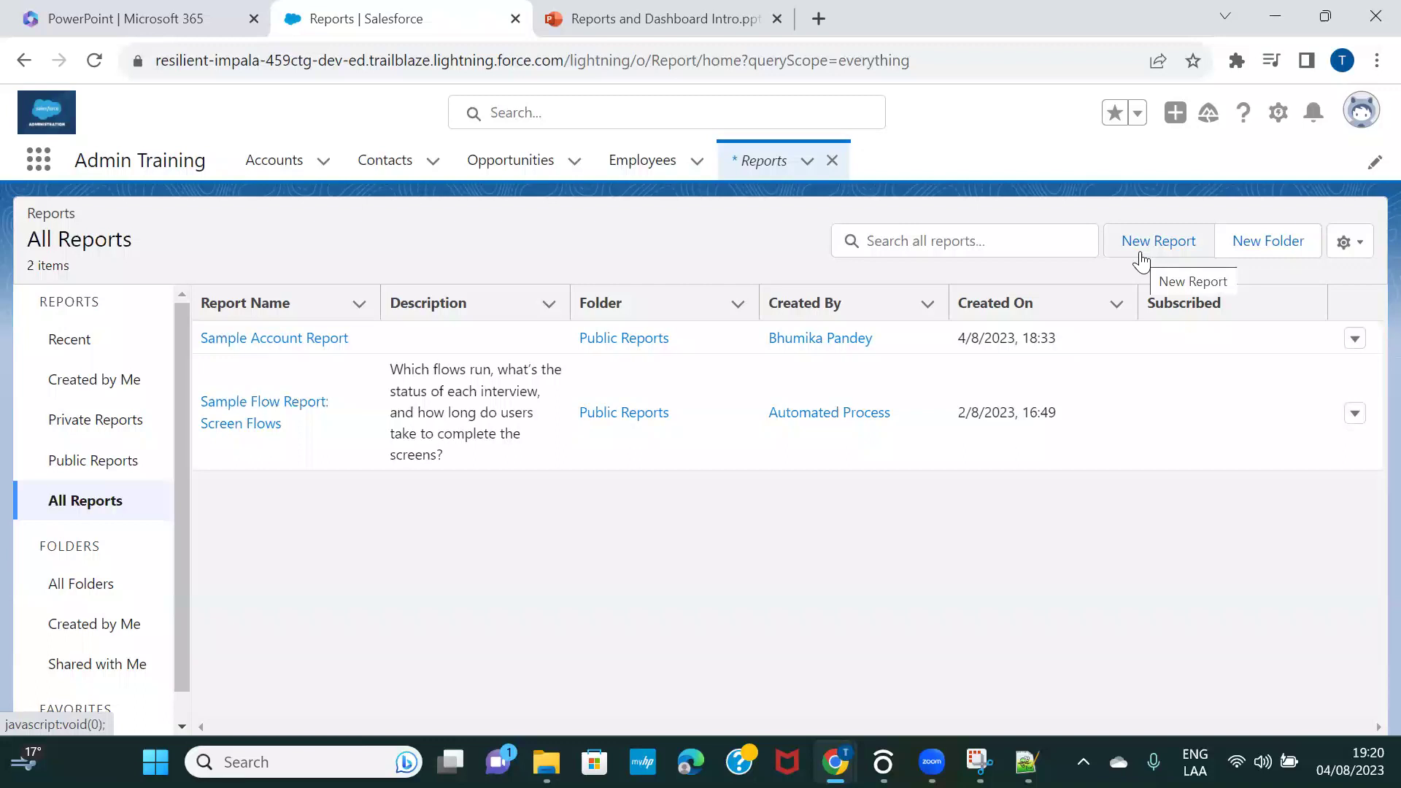
- View the report type choices for a new report, dismiss them, and open the Sample Account Report
left_click(1143, 261)
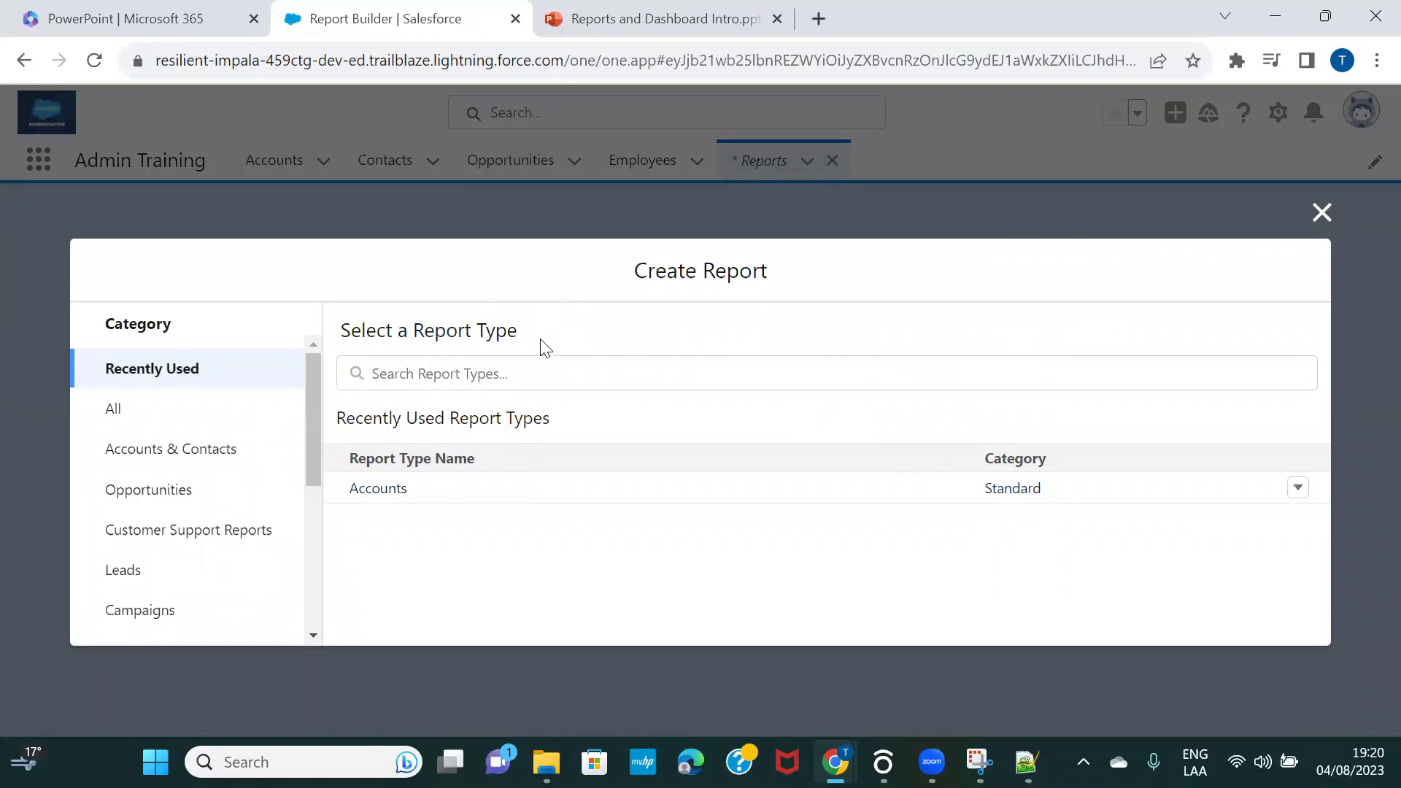
left_click(1322, 212)
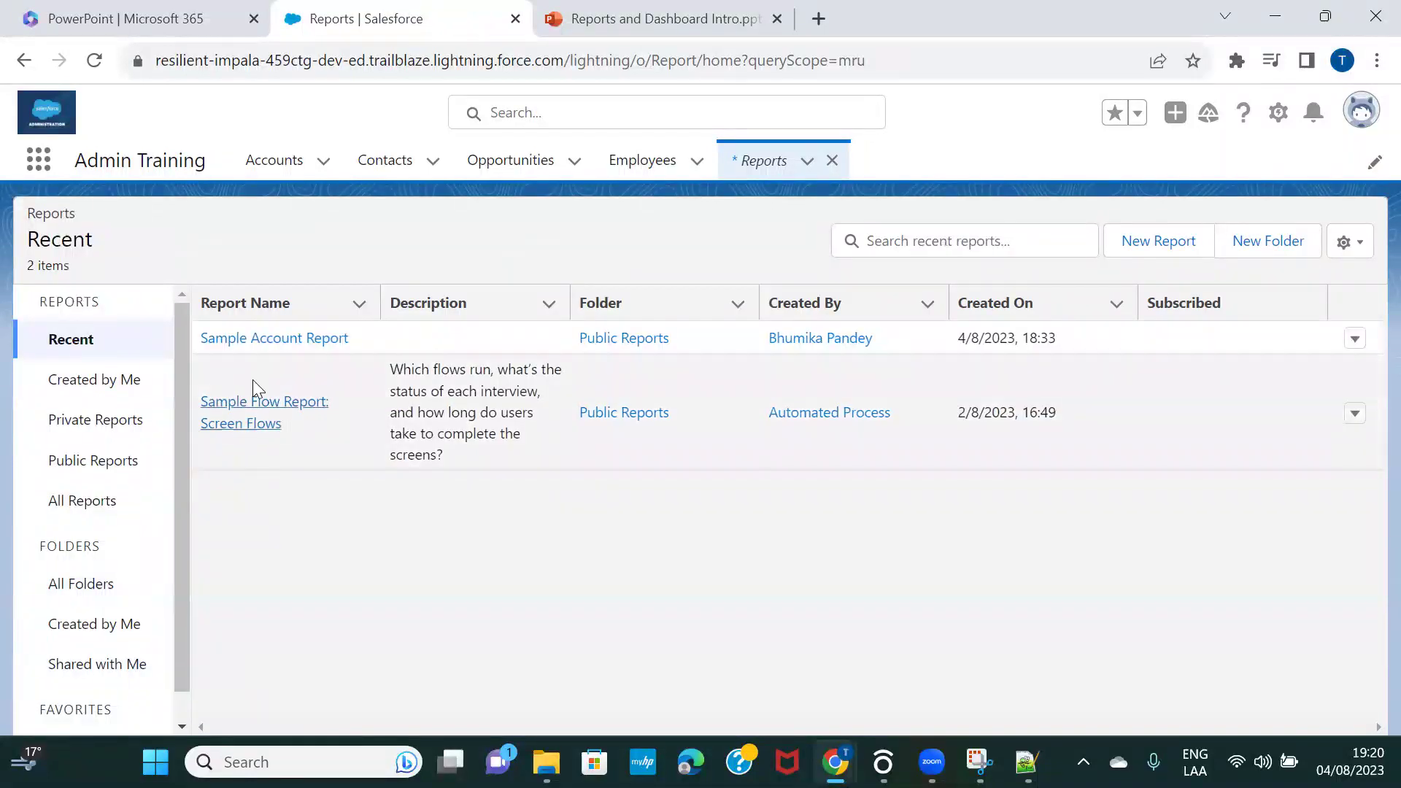
left_click(273, 340)
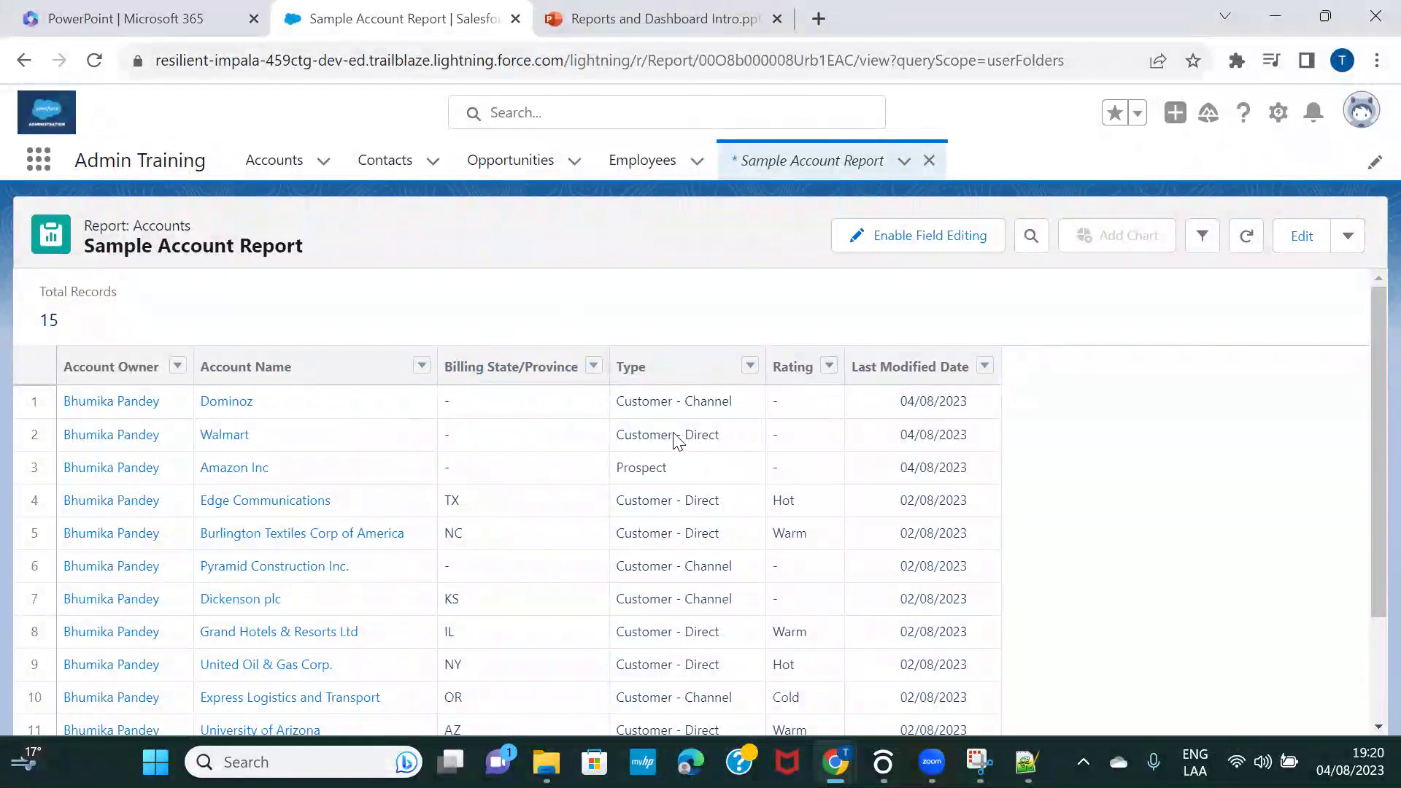
- Try the Show Me filter with All accounts on the Sample Account Report, and reload the page to recheck its saved filters
left_click(1202, 239)
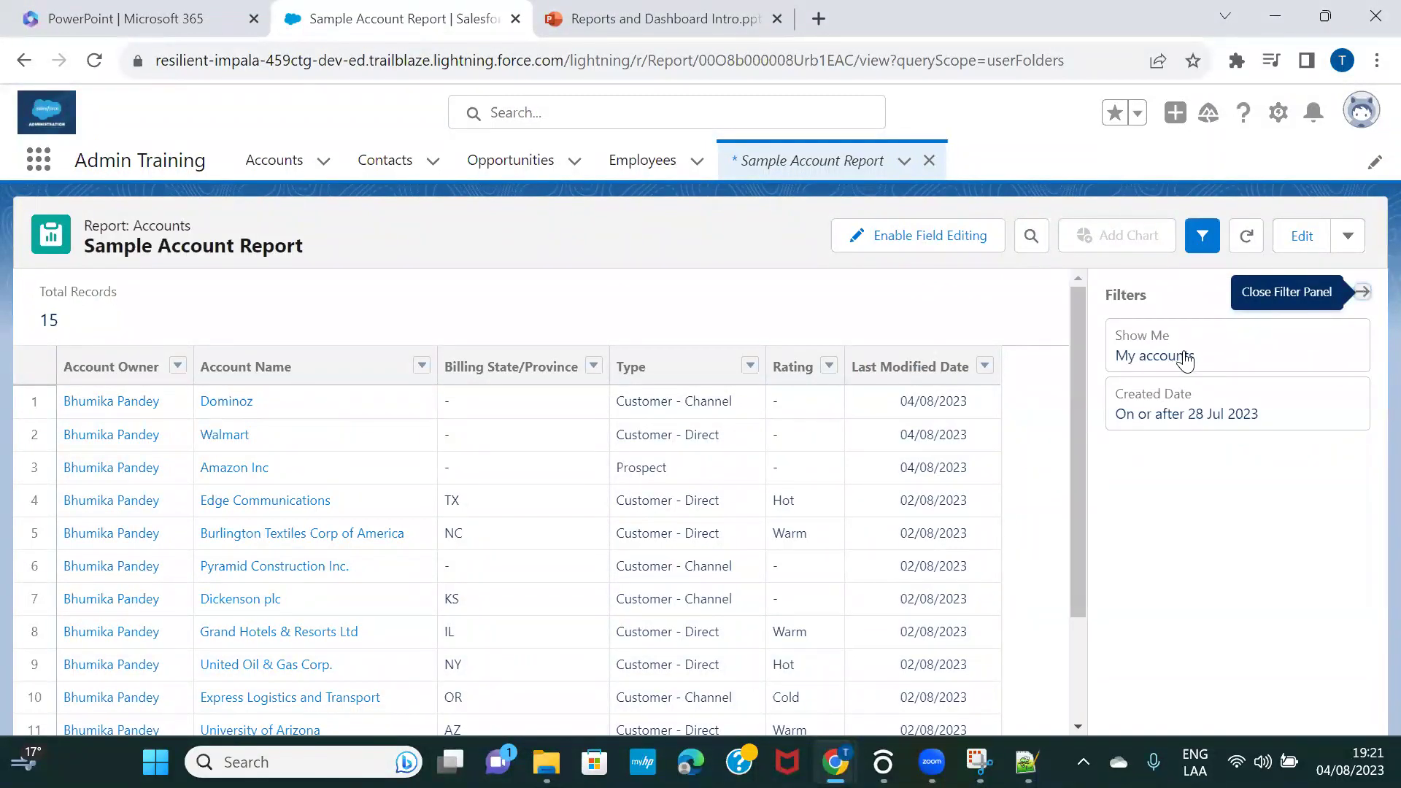
left_click(1186, 357)
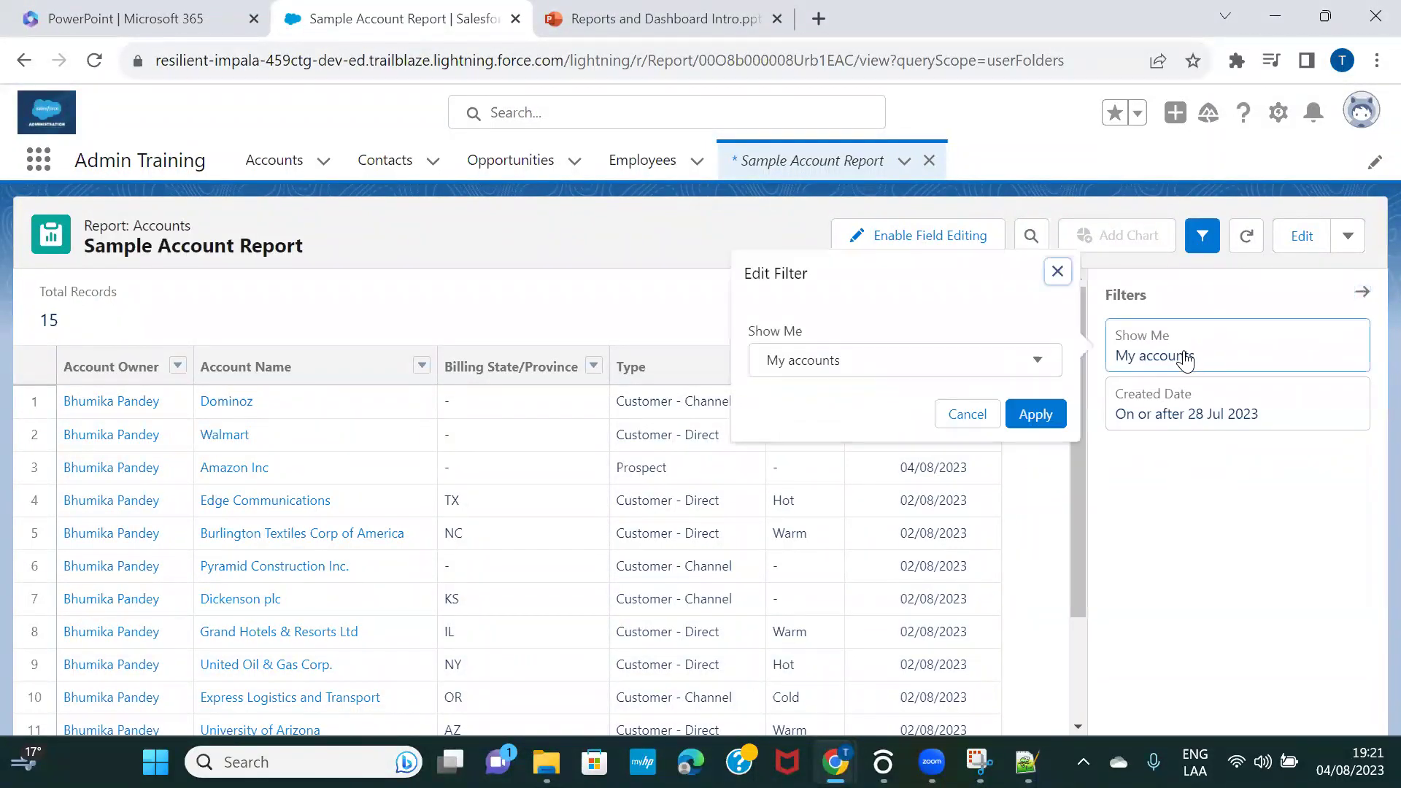
left_click(895, 370)
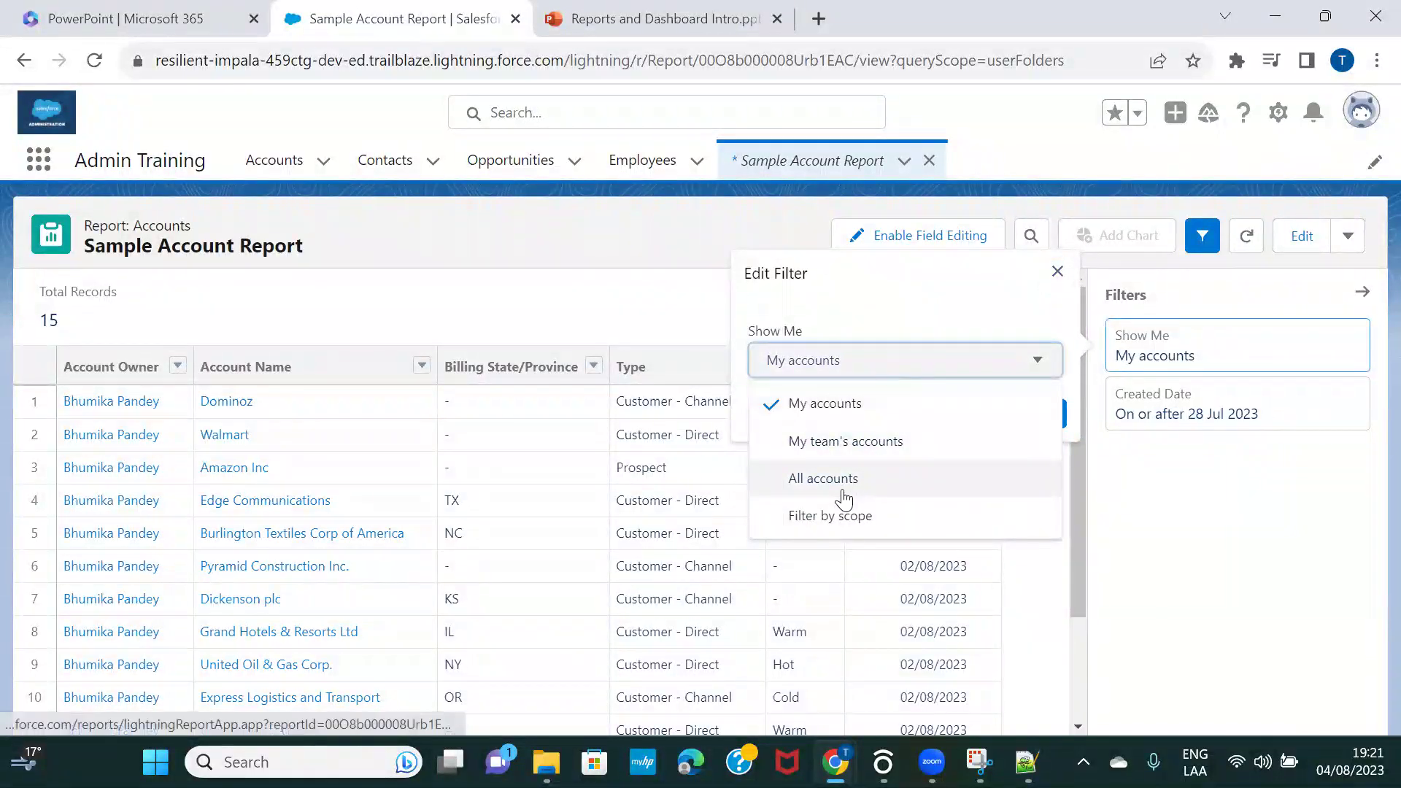
left_click(843, 490)
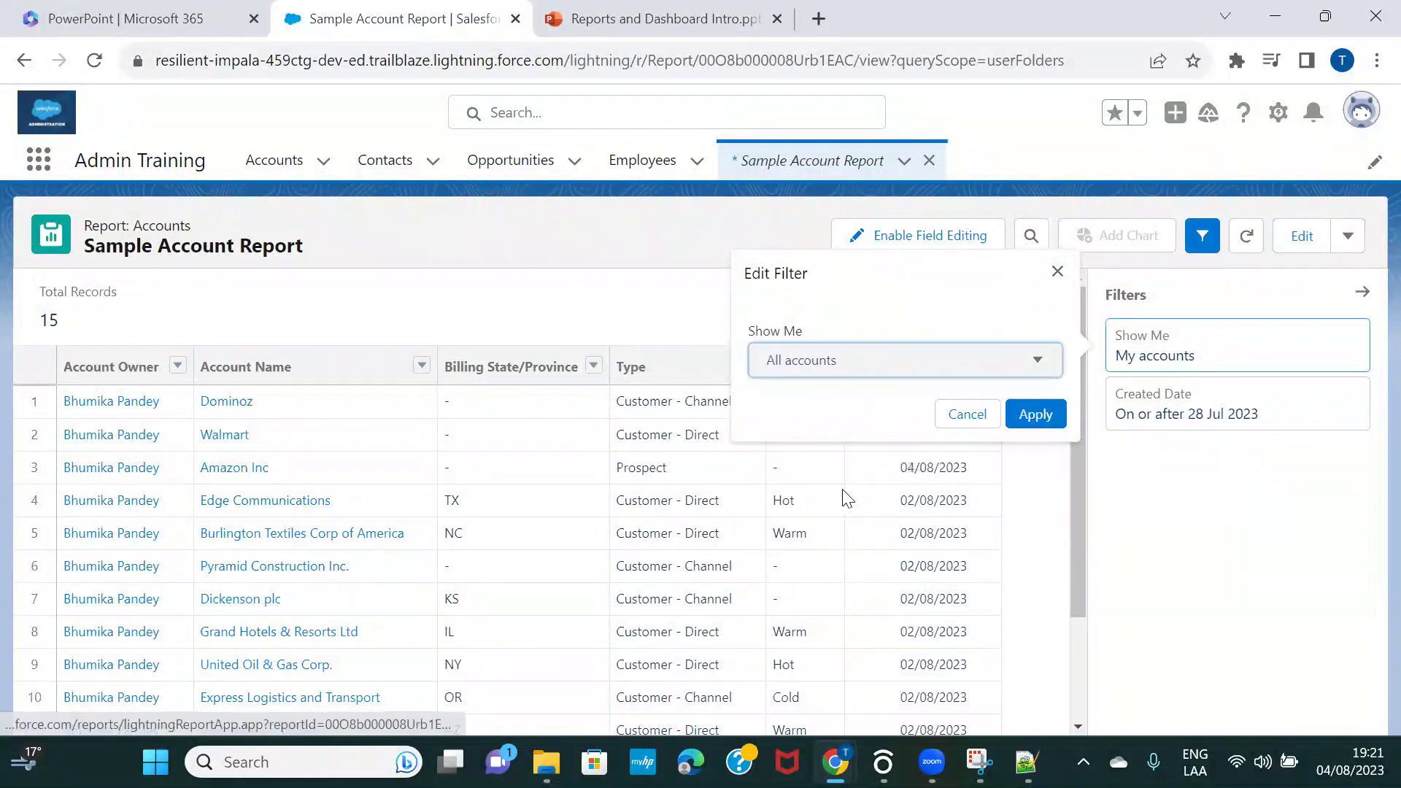
left_click(1036, 415)
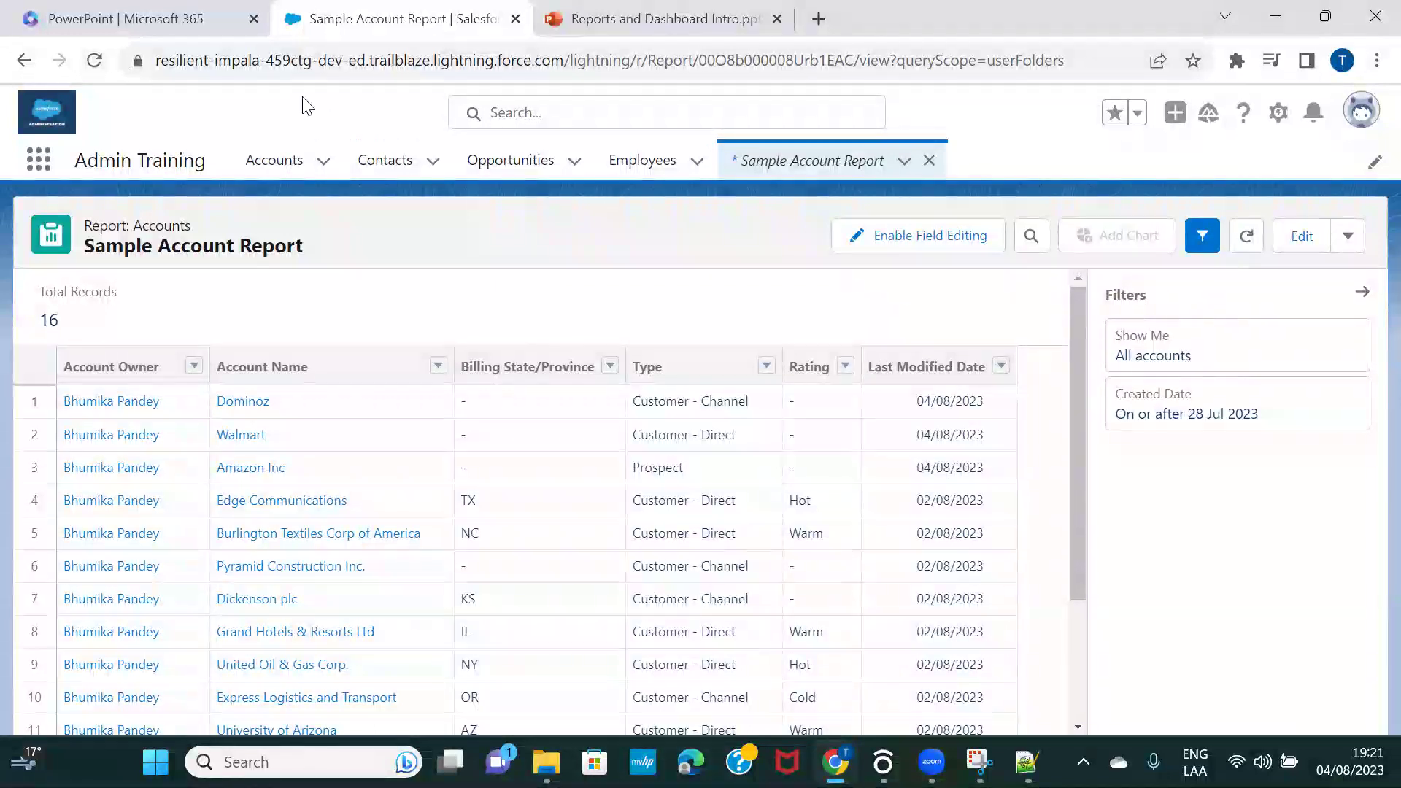
left_click(94, 60)
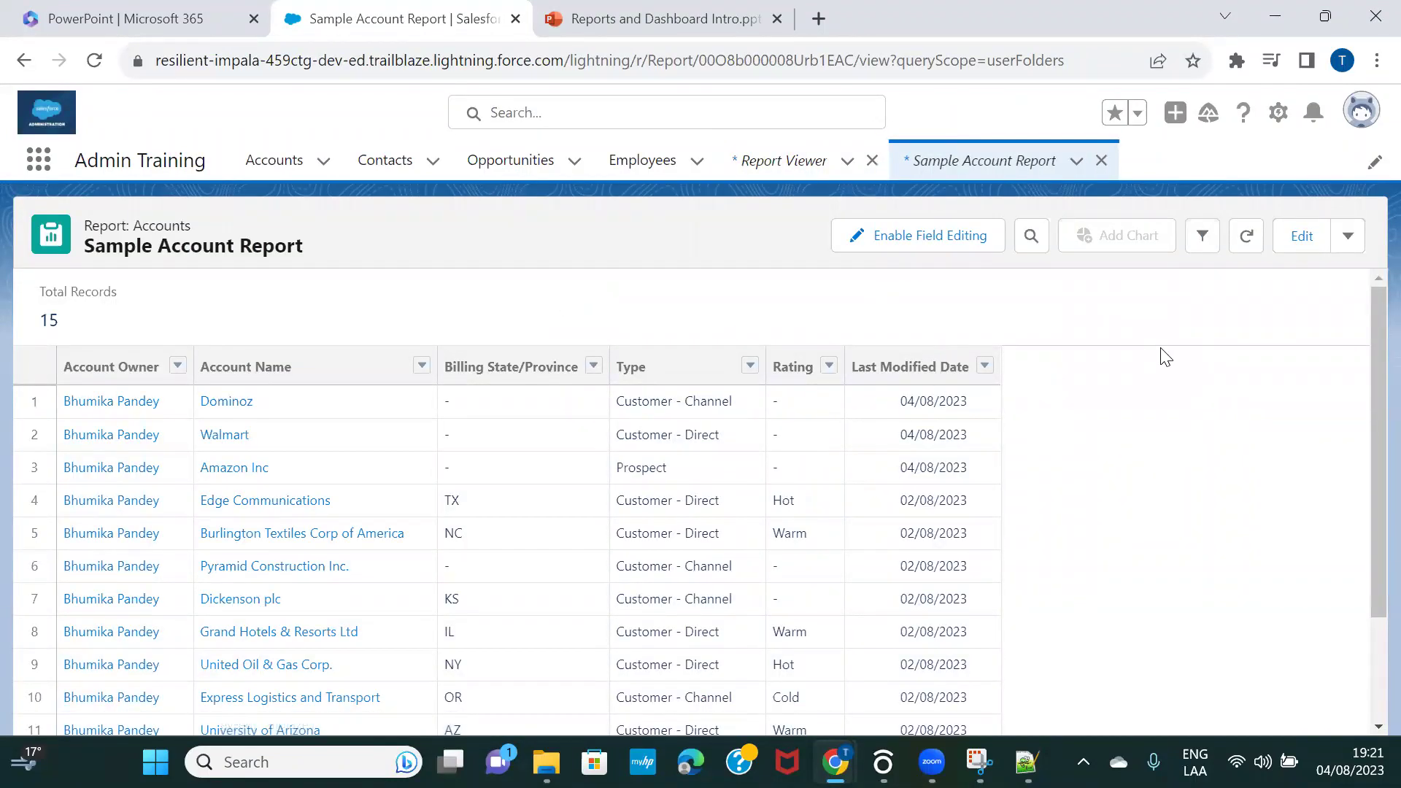
left_click(1202, 236)
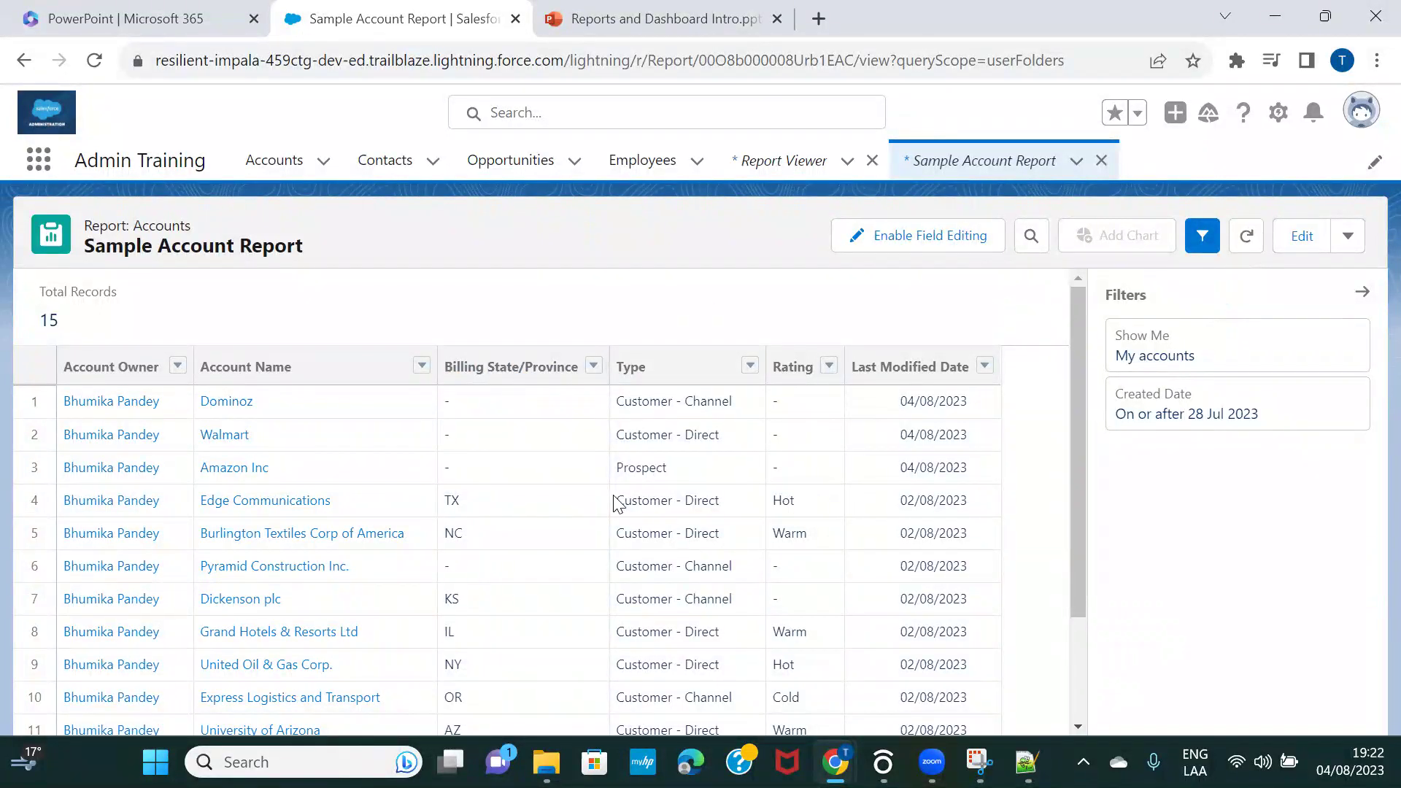
- Open the Sample Account Report for editing and examine the fields available for its columns
left_click(1296, 244)
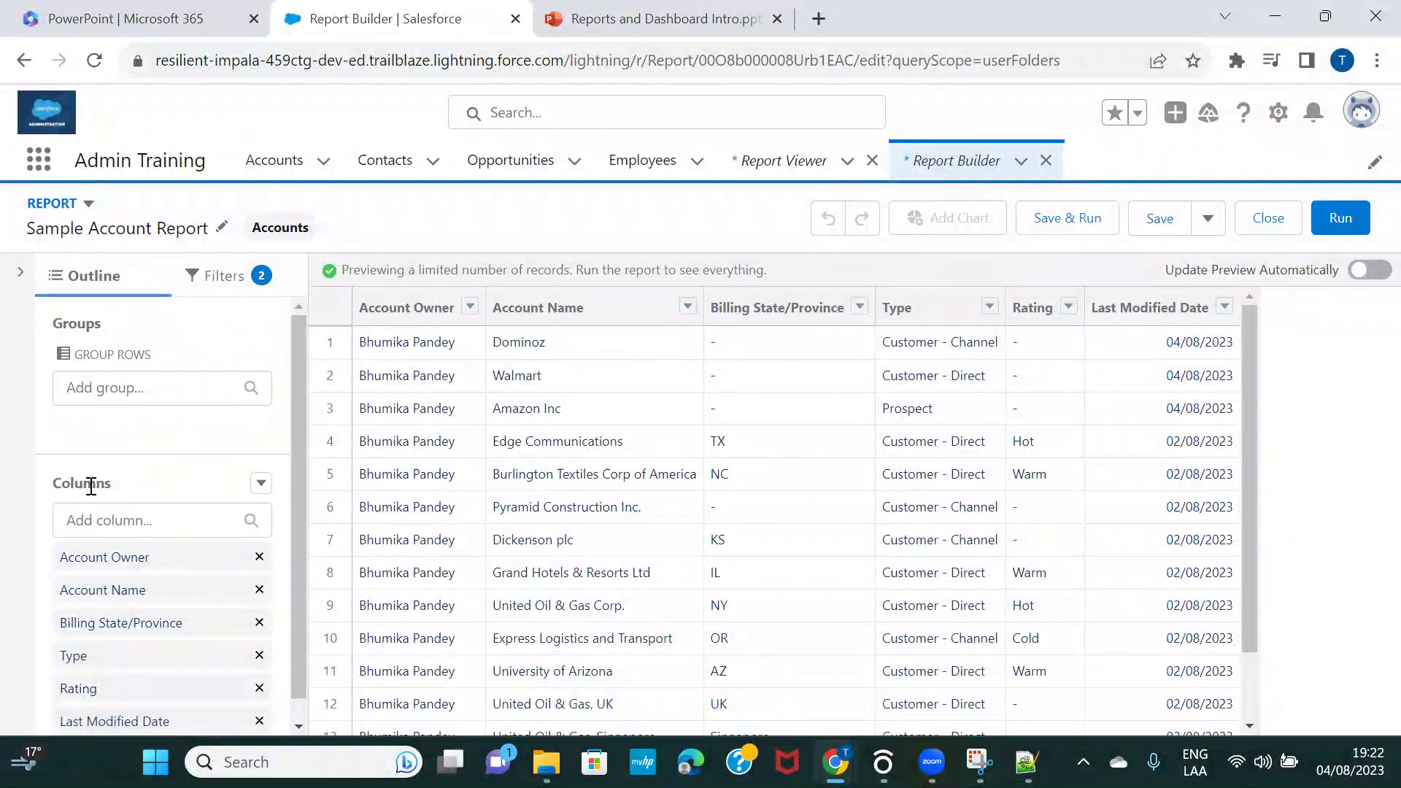
left_click(182, 524)
left_click(4, 482)
left_click(21, 274)
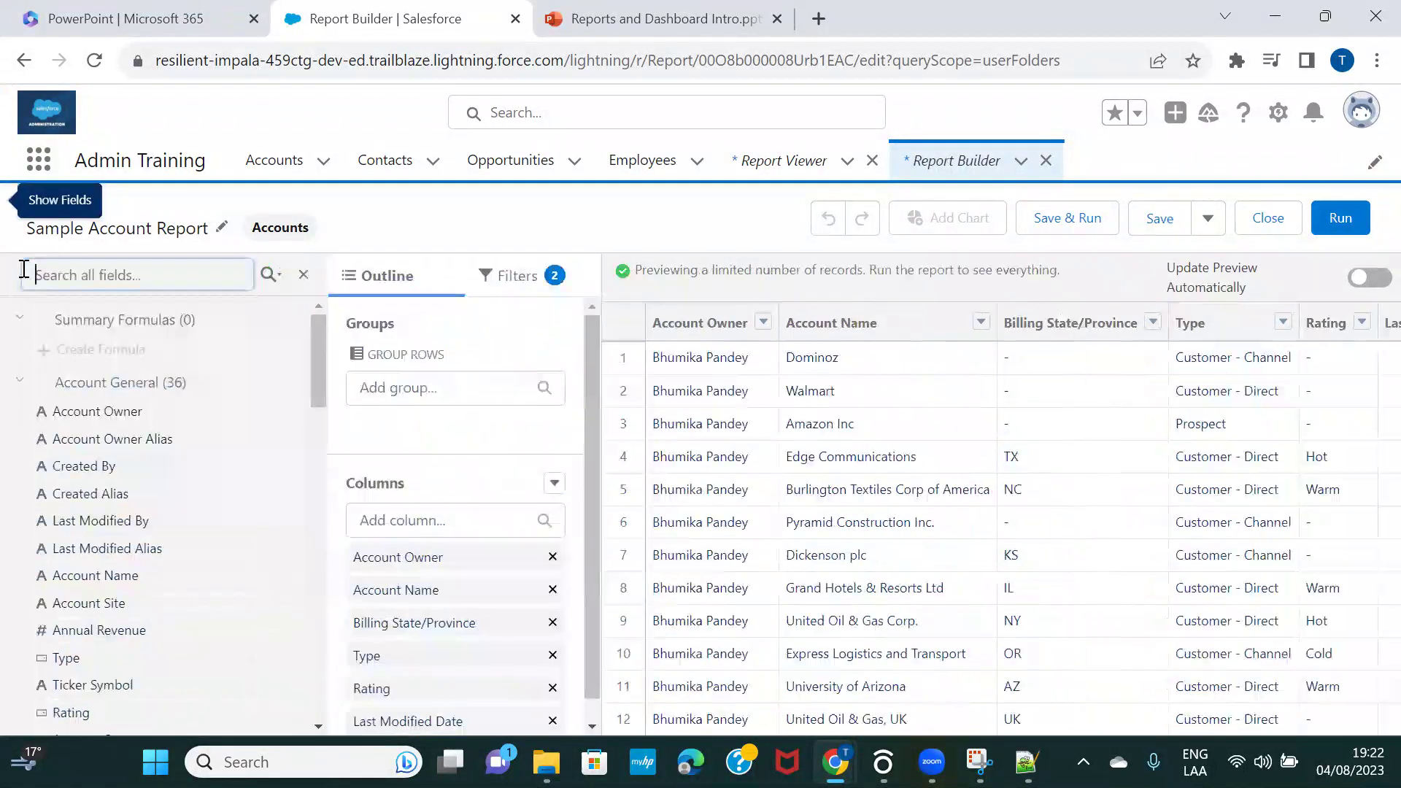
scroll(142, 473, "down", 12)
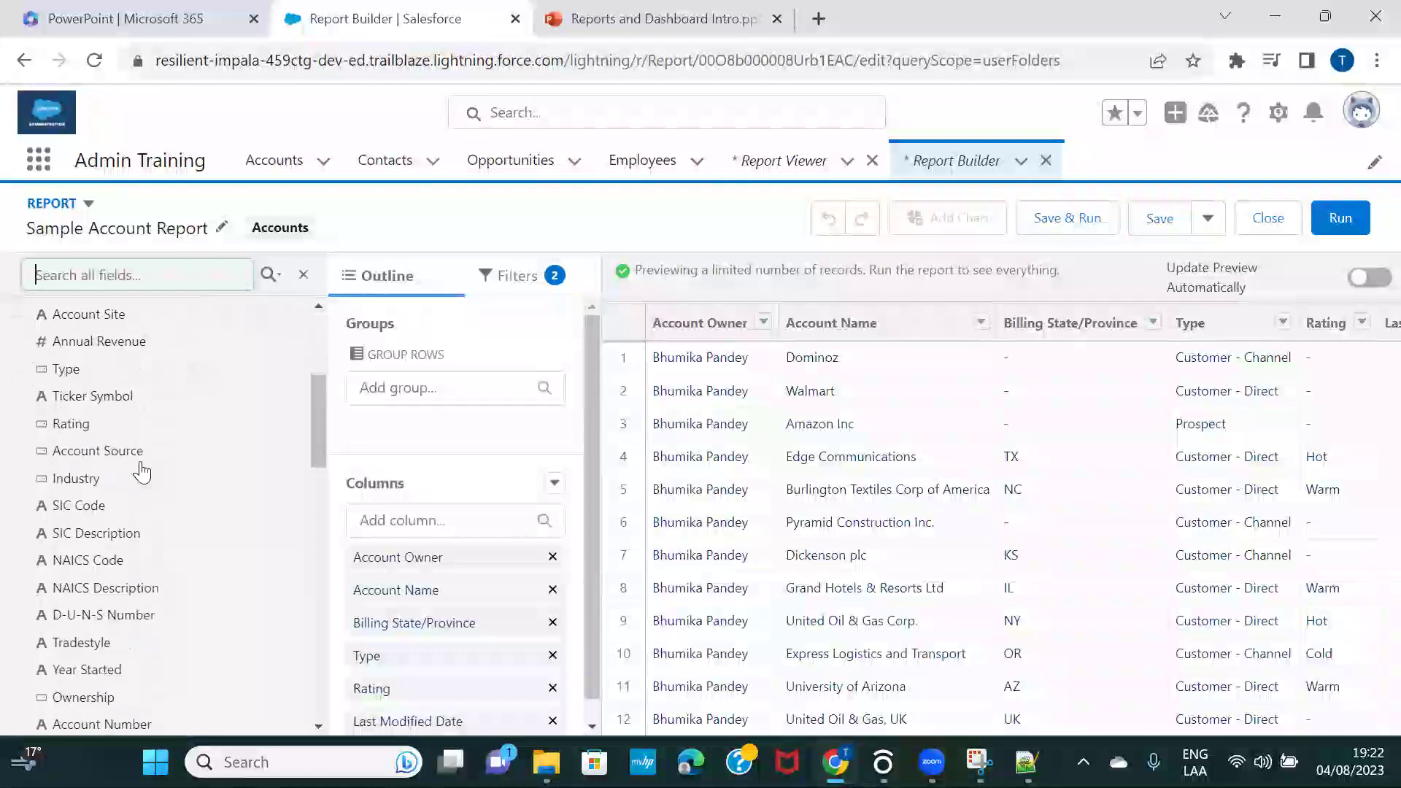
scroll(138, 469, "down", 3)
scroll(138, 469, "up", 15)
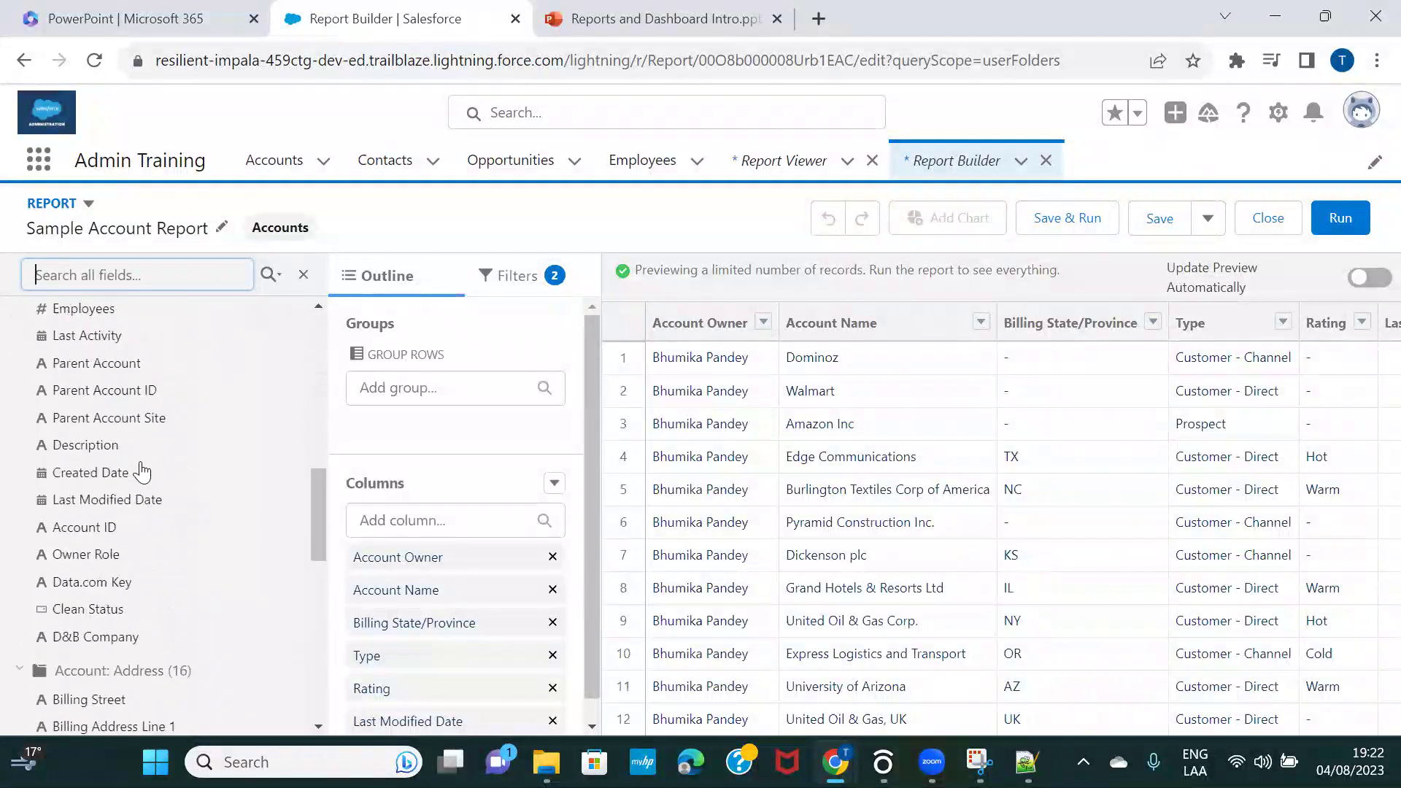
left_click(304, 277)
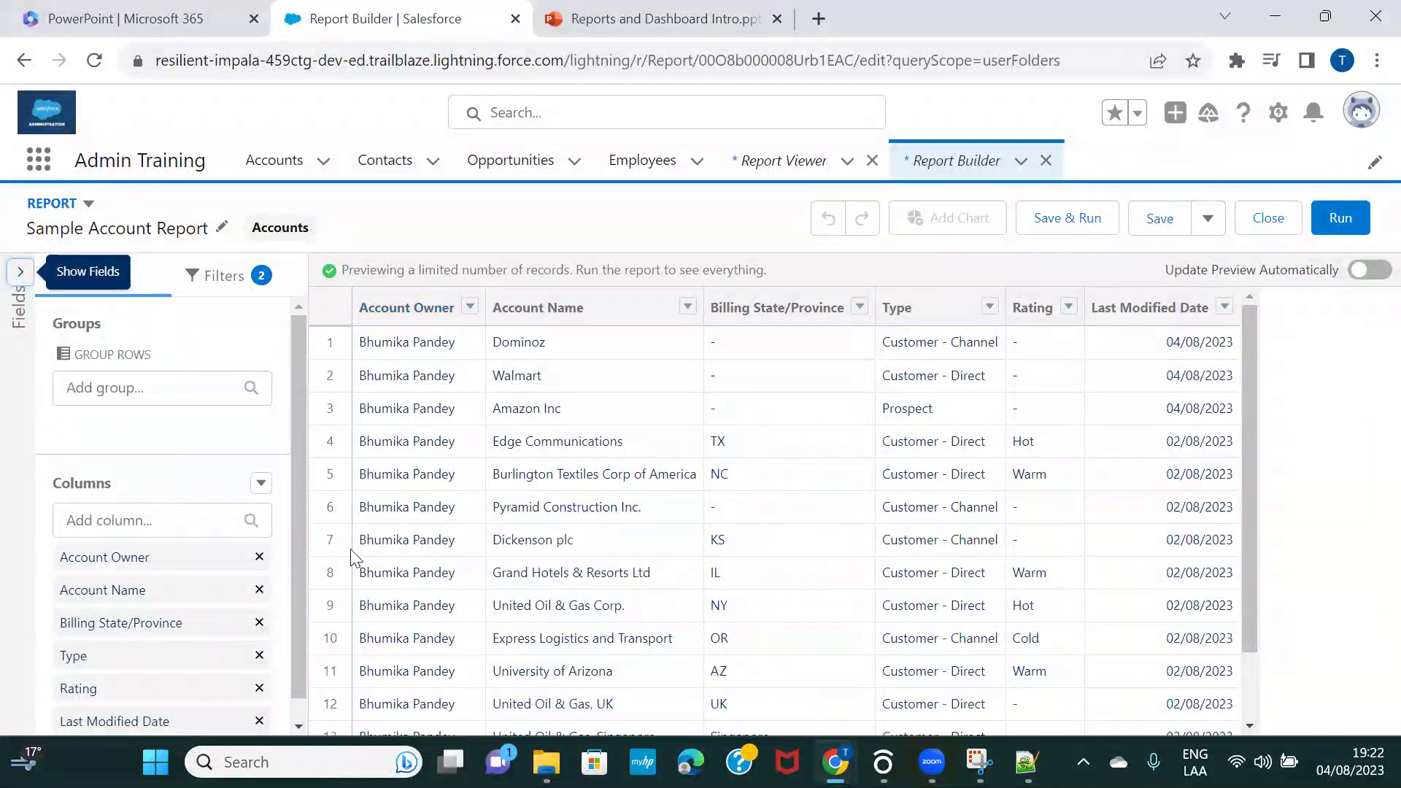
- Remove the Account Owner and Last Modified Date columns from the report, refreshing the preview after each removal
left_click(259, 558)
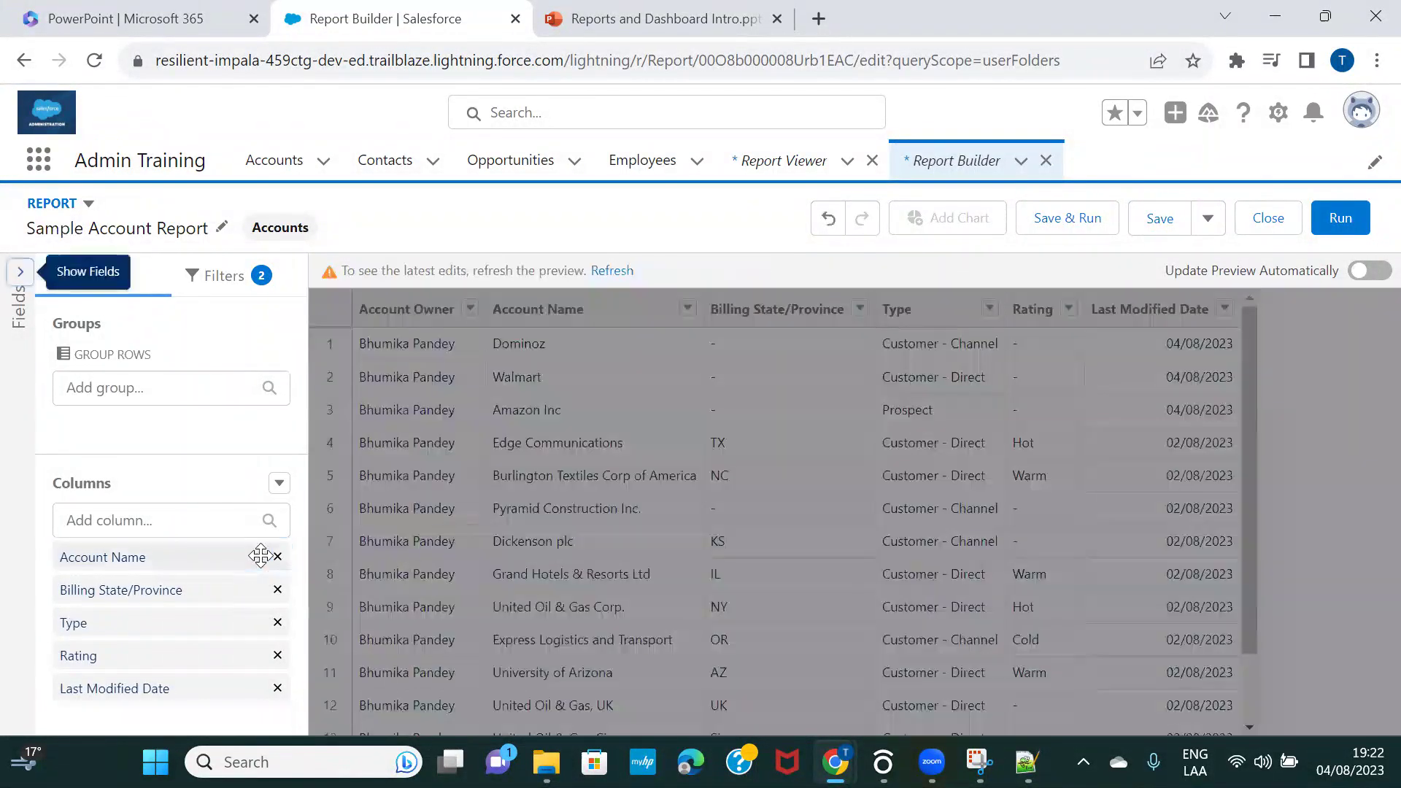
left_click(613, 270)
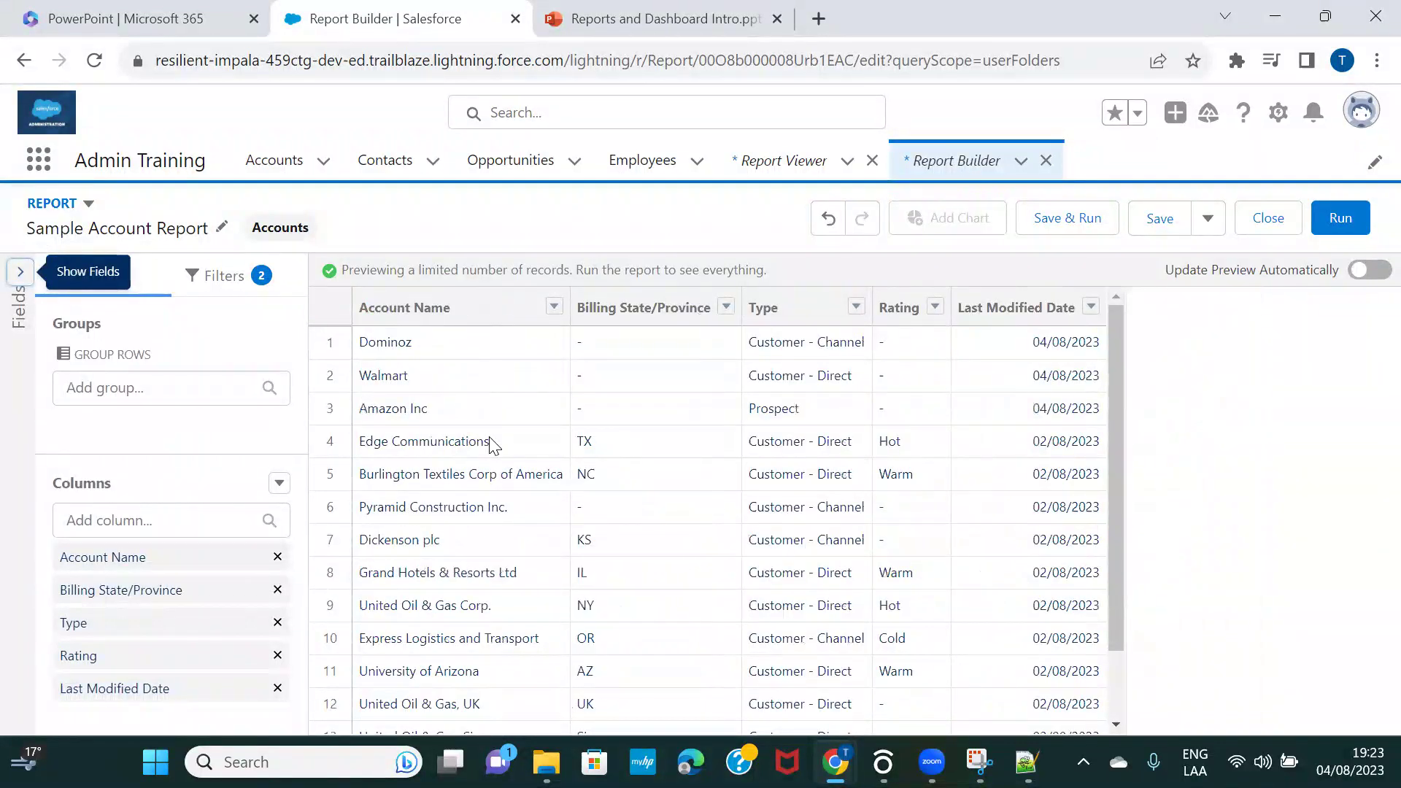
left_click(278, 689)
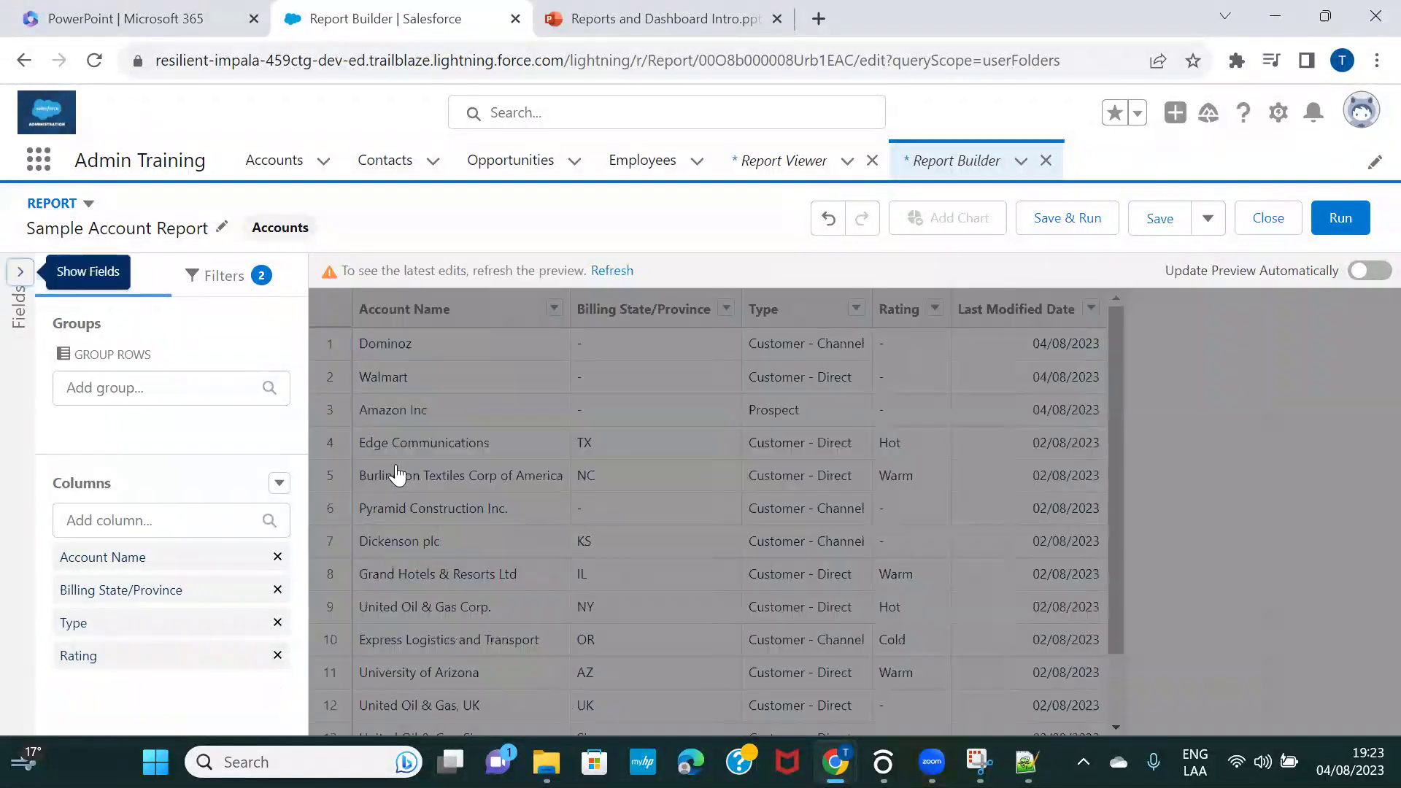
left_click(610, 272)
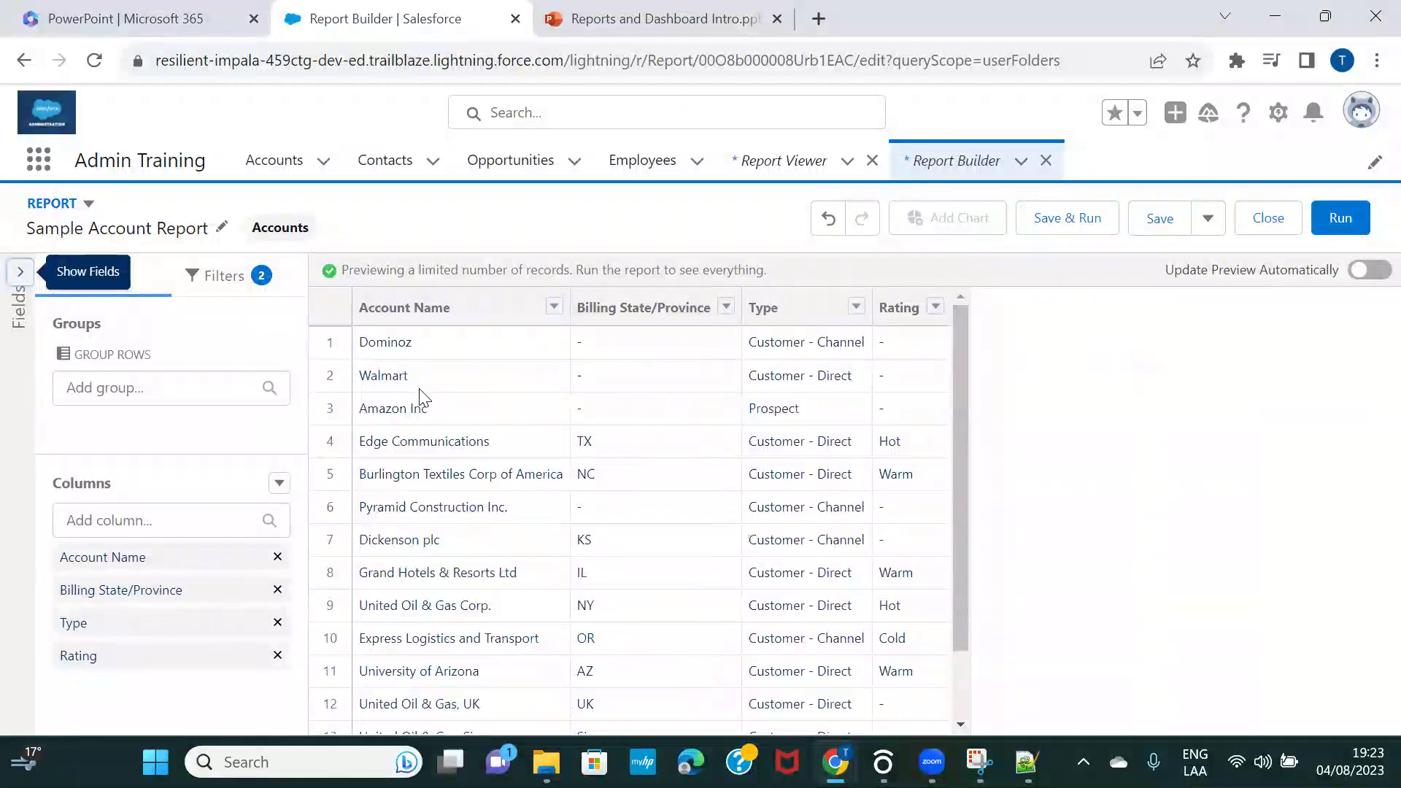
- Add an Annual Revenue column, place it between Billing State/Province and Type, and refresh the preview
left_click(95, 515)
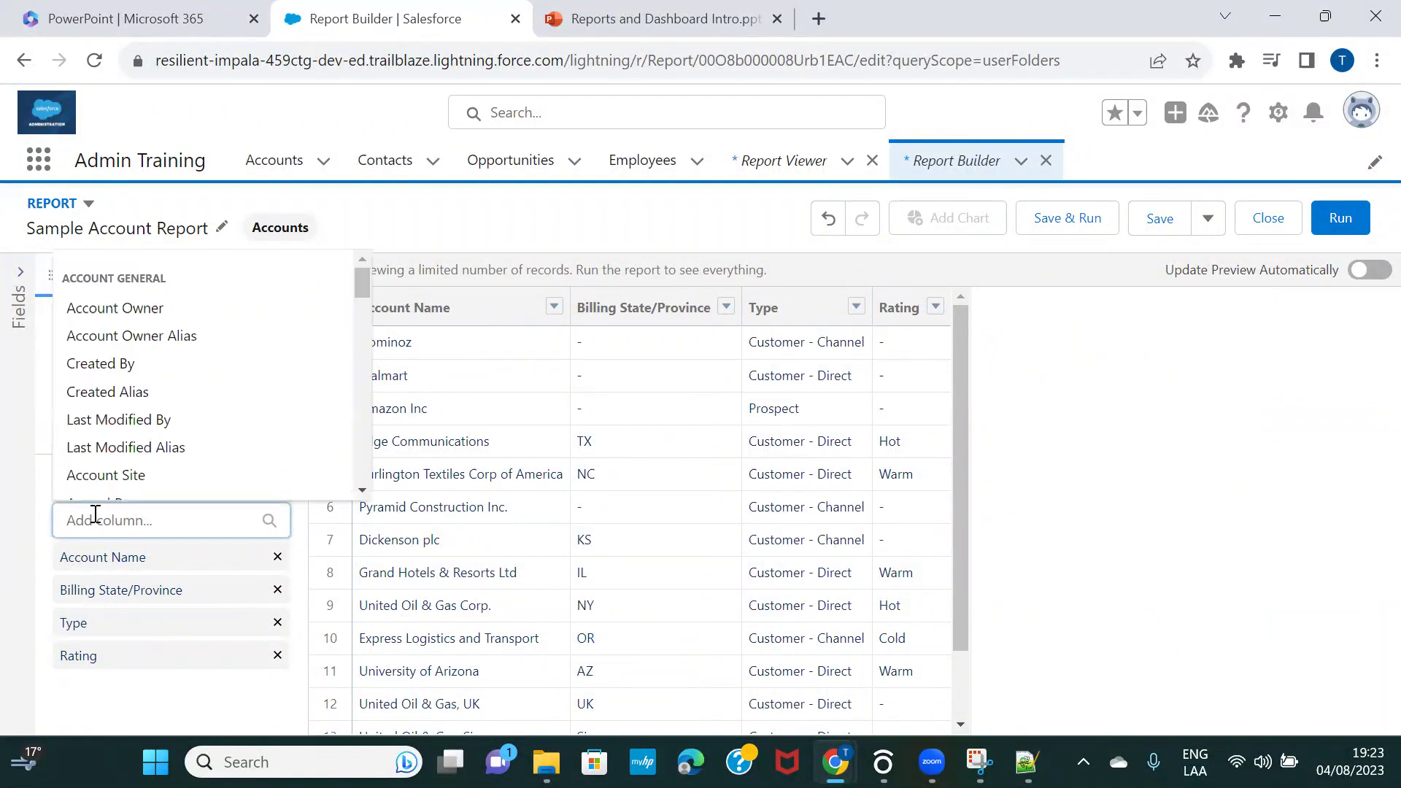
scroll(220, 393, "down", 2)
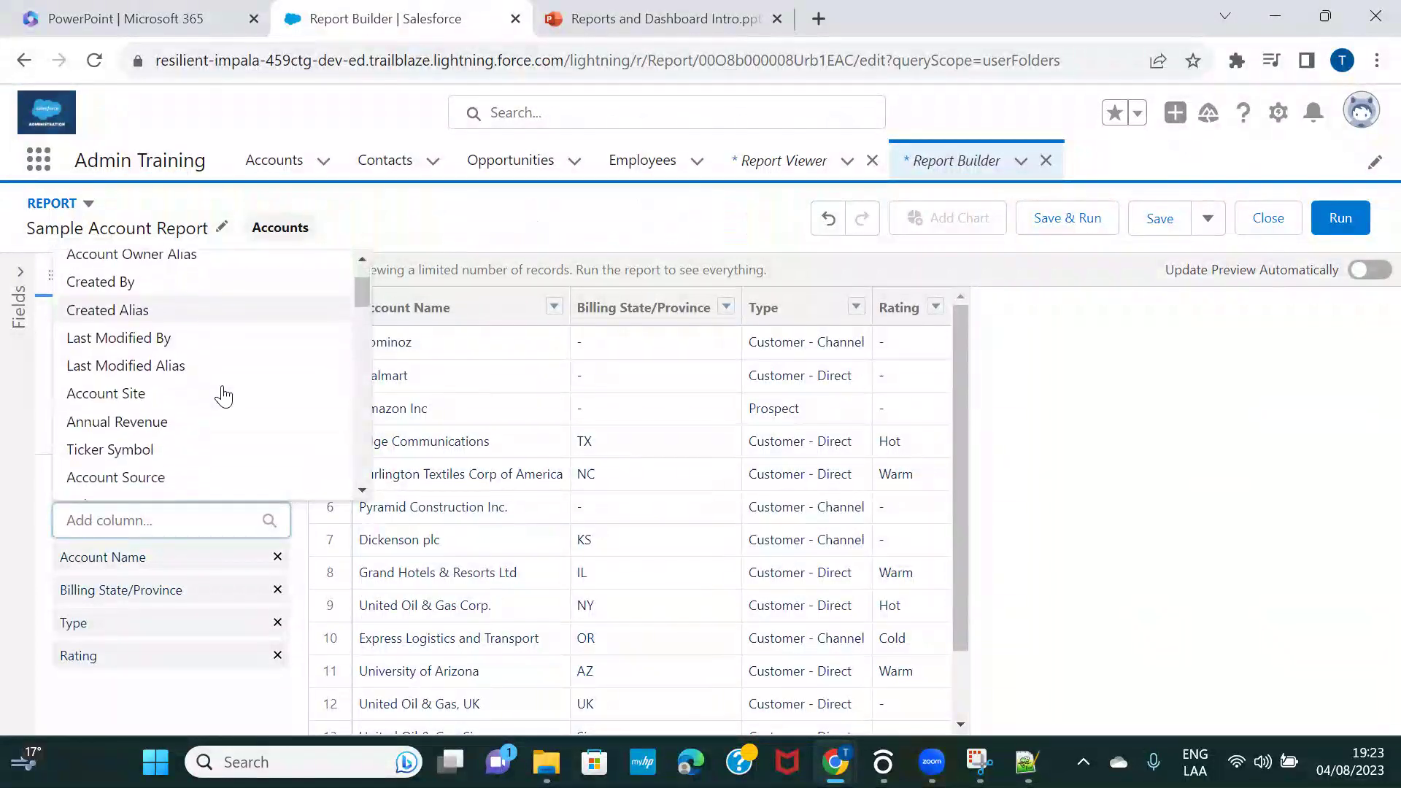
scroll(224, 396, "down", 1)
left_click(164, 393)
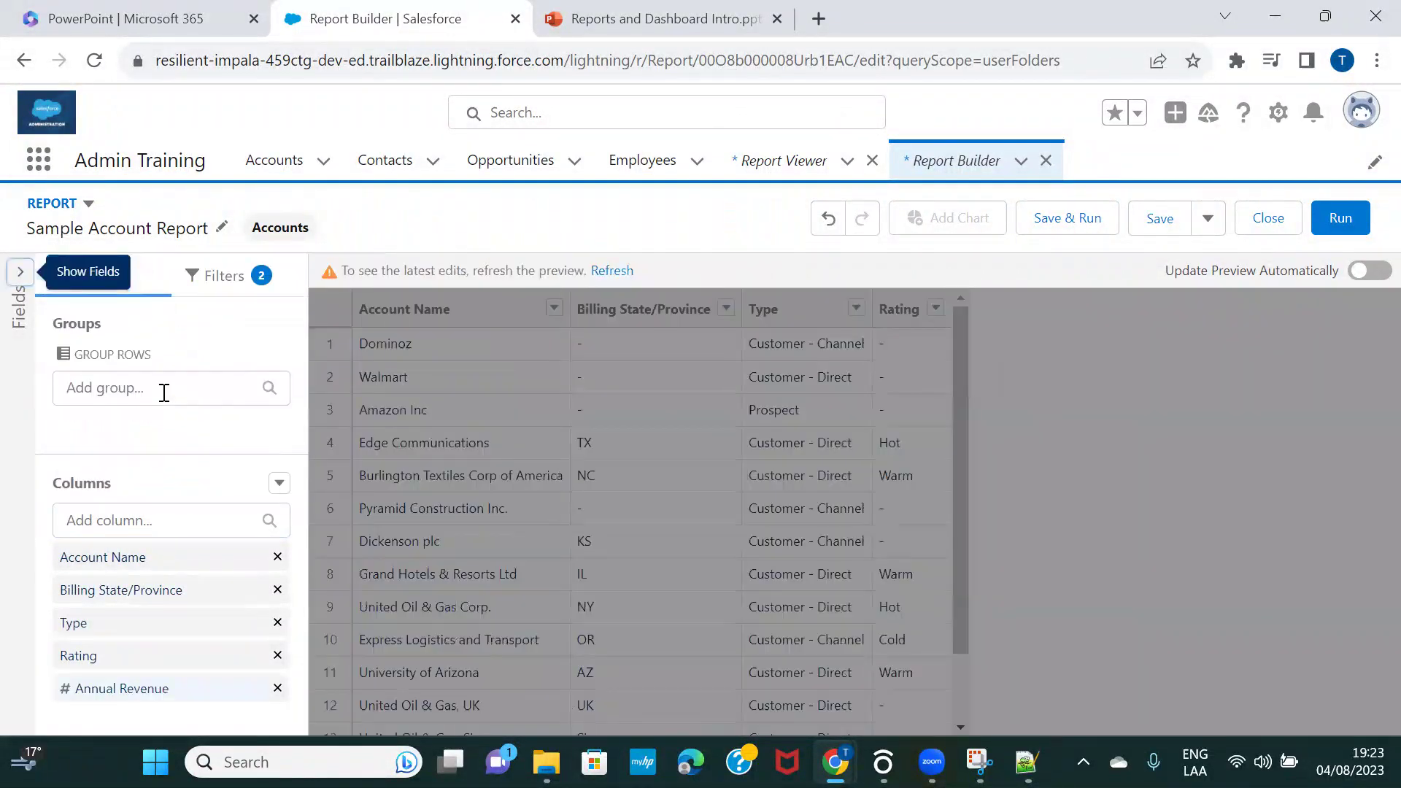
left_click(605, 271)
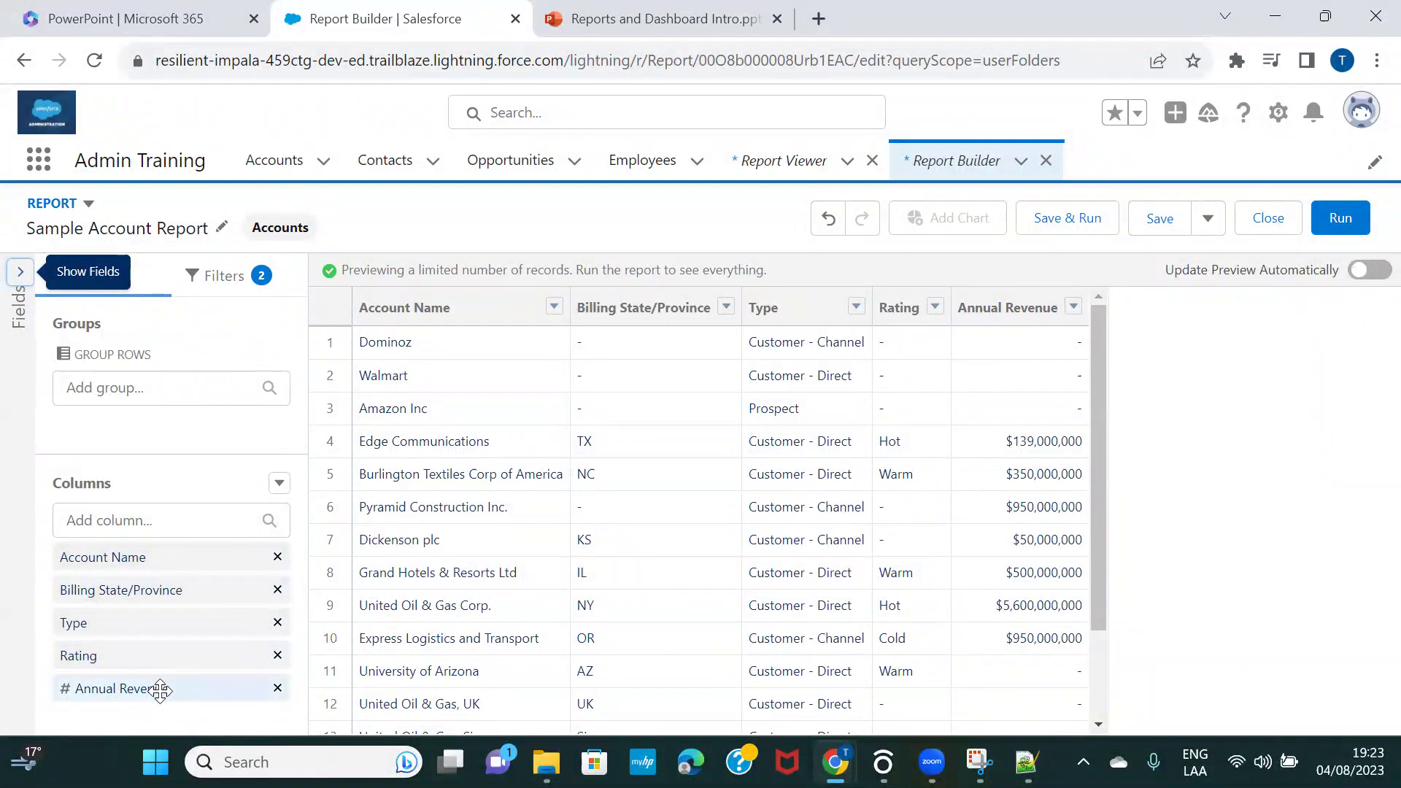
left_click_drag(156, 685, 161, 619)
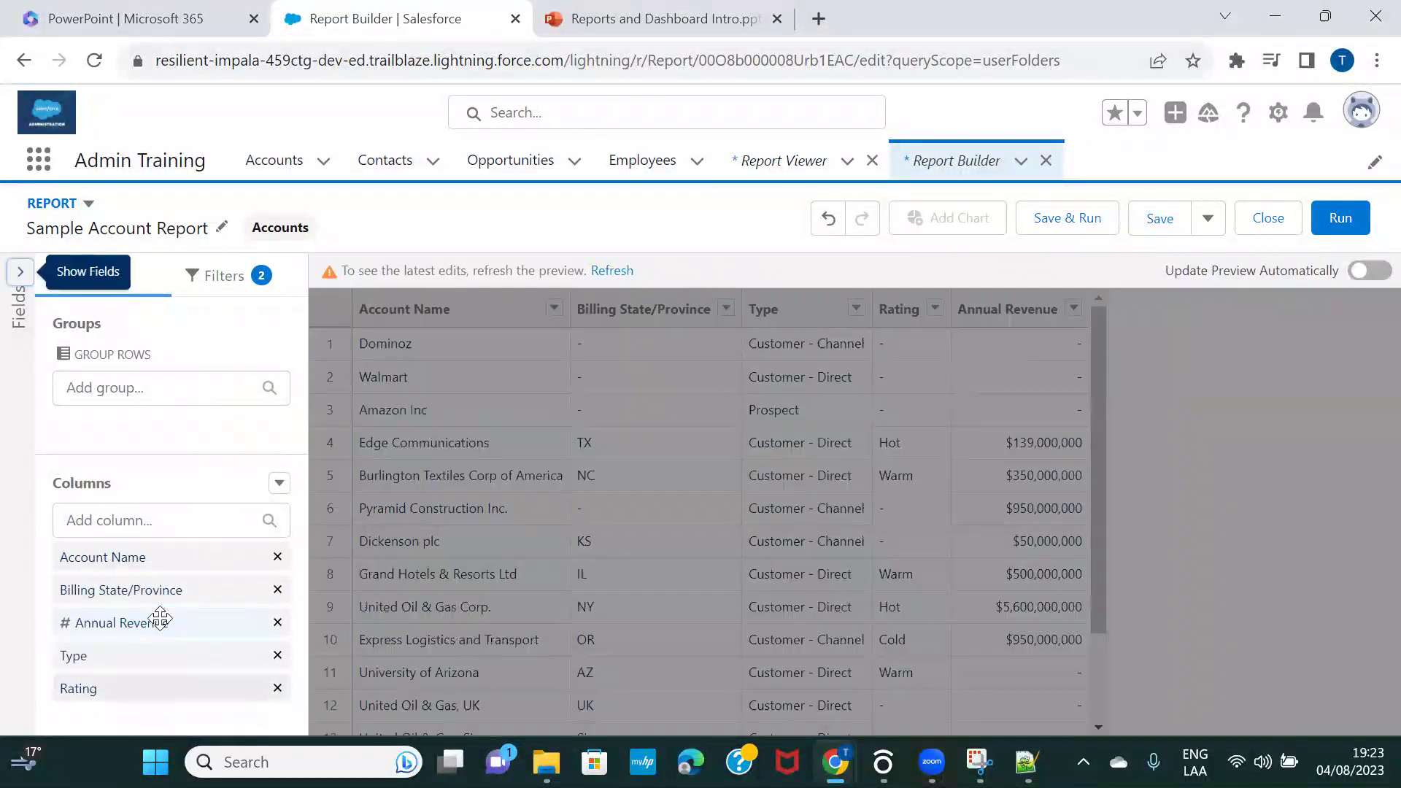
left_click(612, 272)
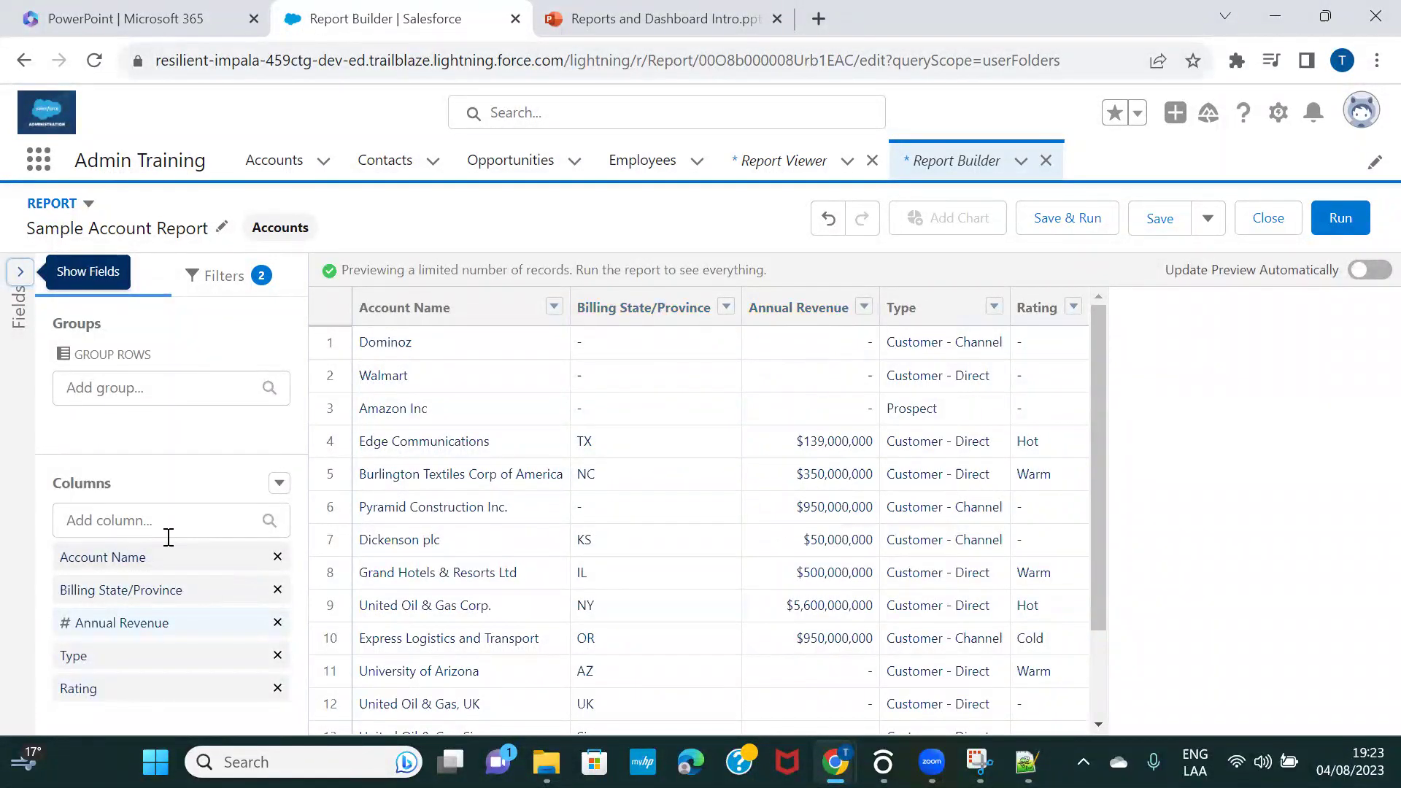
left_click(84, 520)
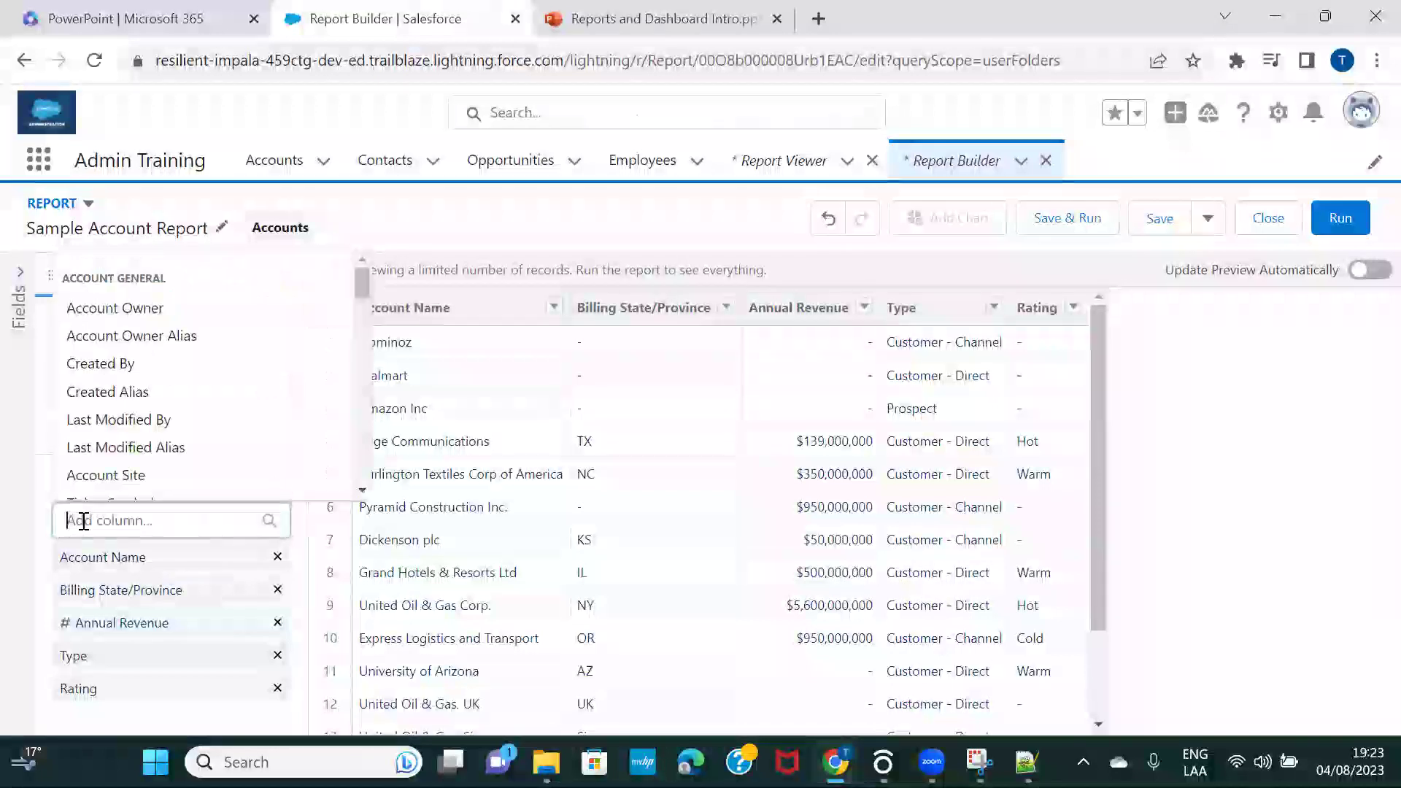
left_click(4, 544)
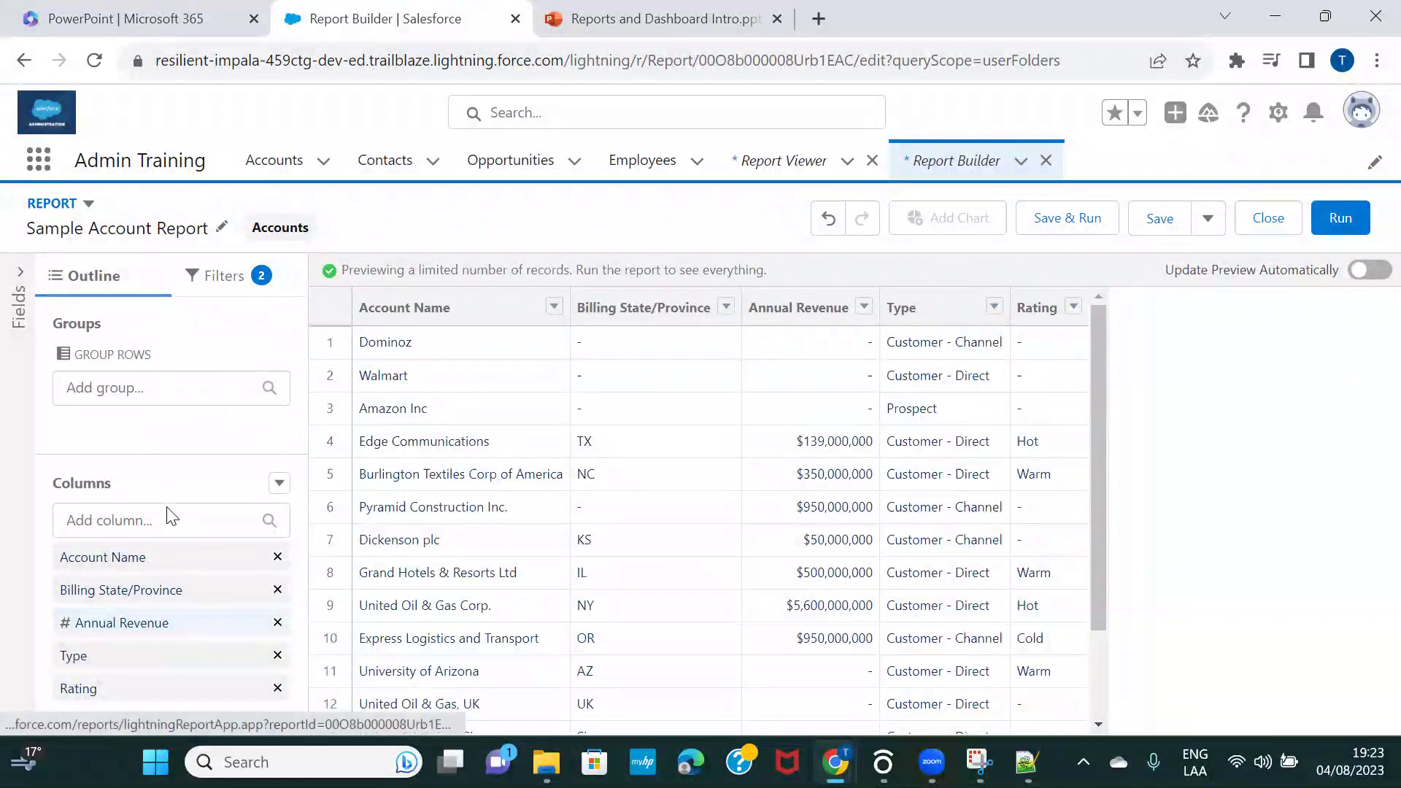
- Set the report's Show Me filter to All accounts and apply it
left_click(249, 283)
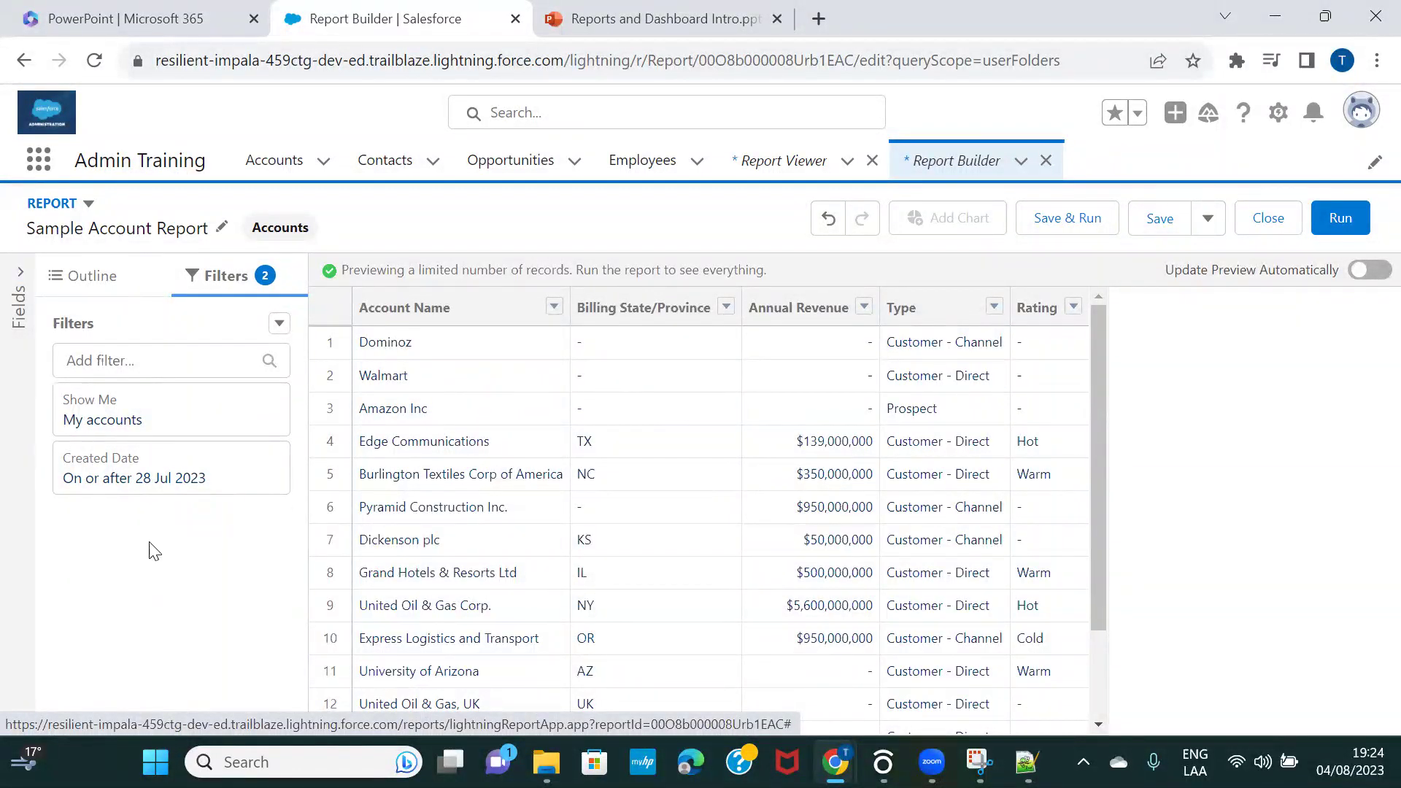
left_click(135, 401)
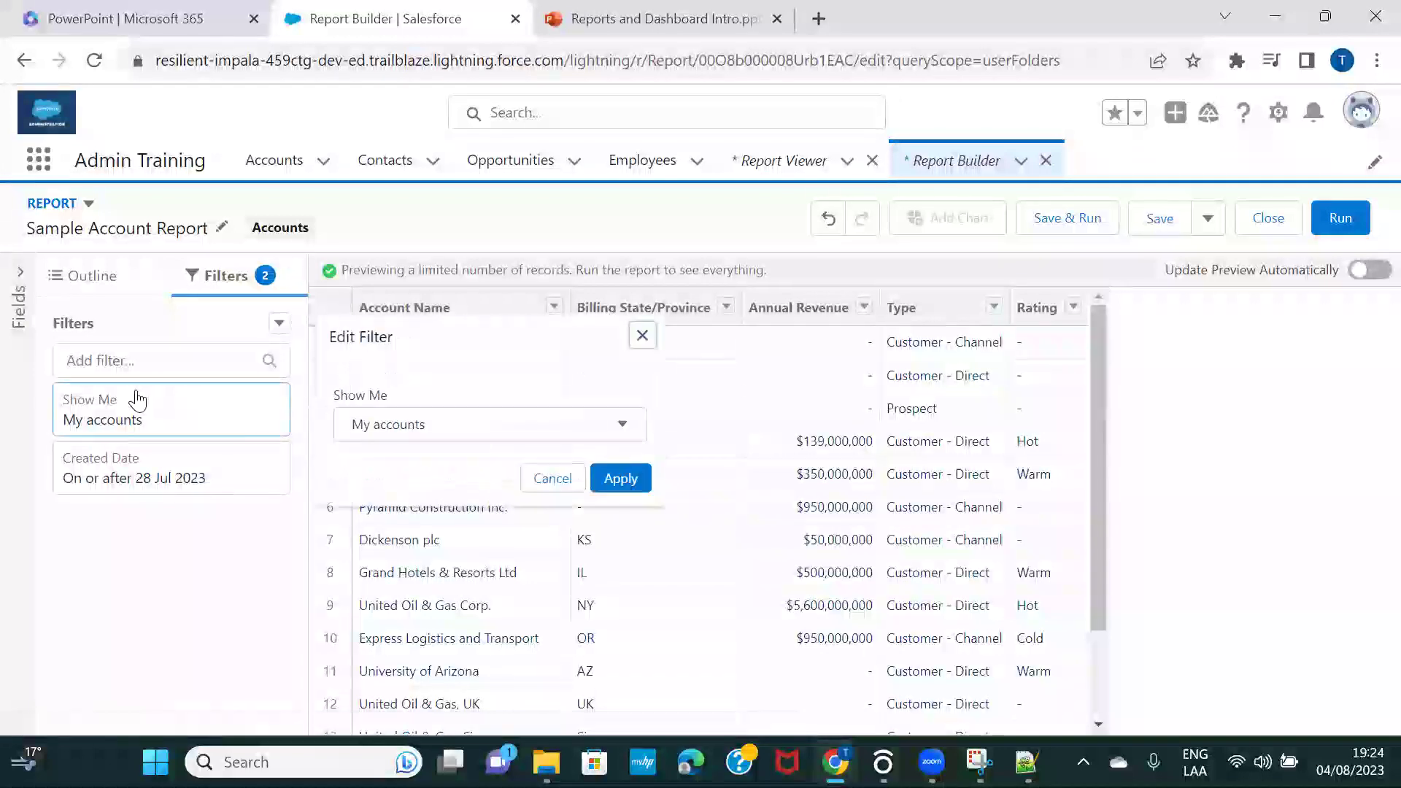
left_click(402, 424)
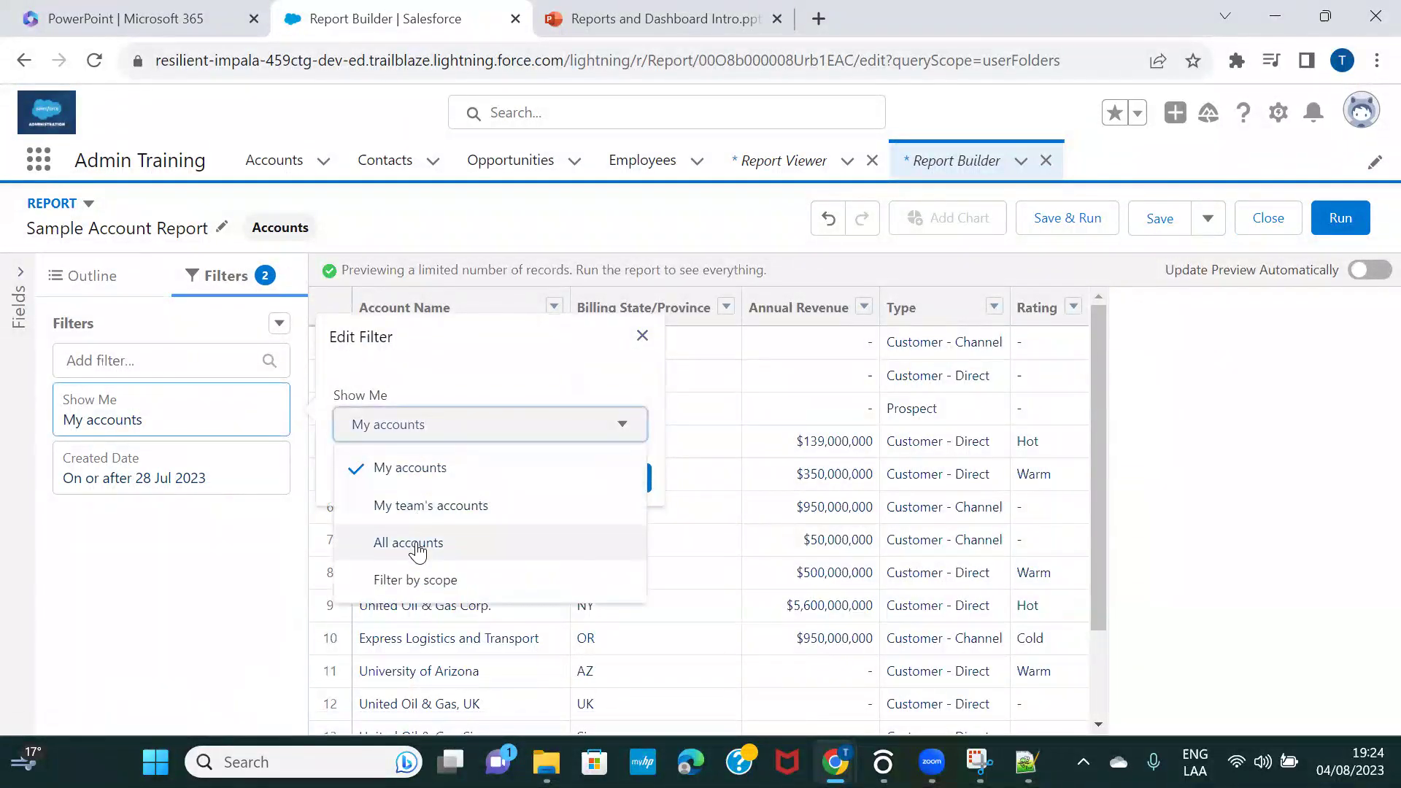
left_click(418, 544)
left_click(620, 479)
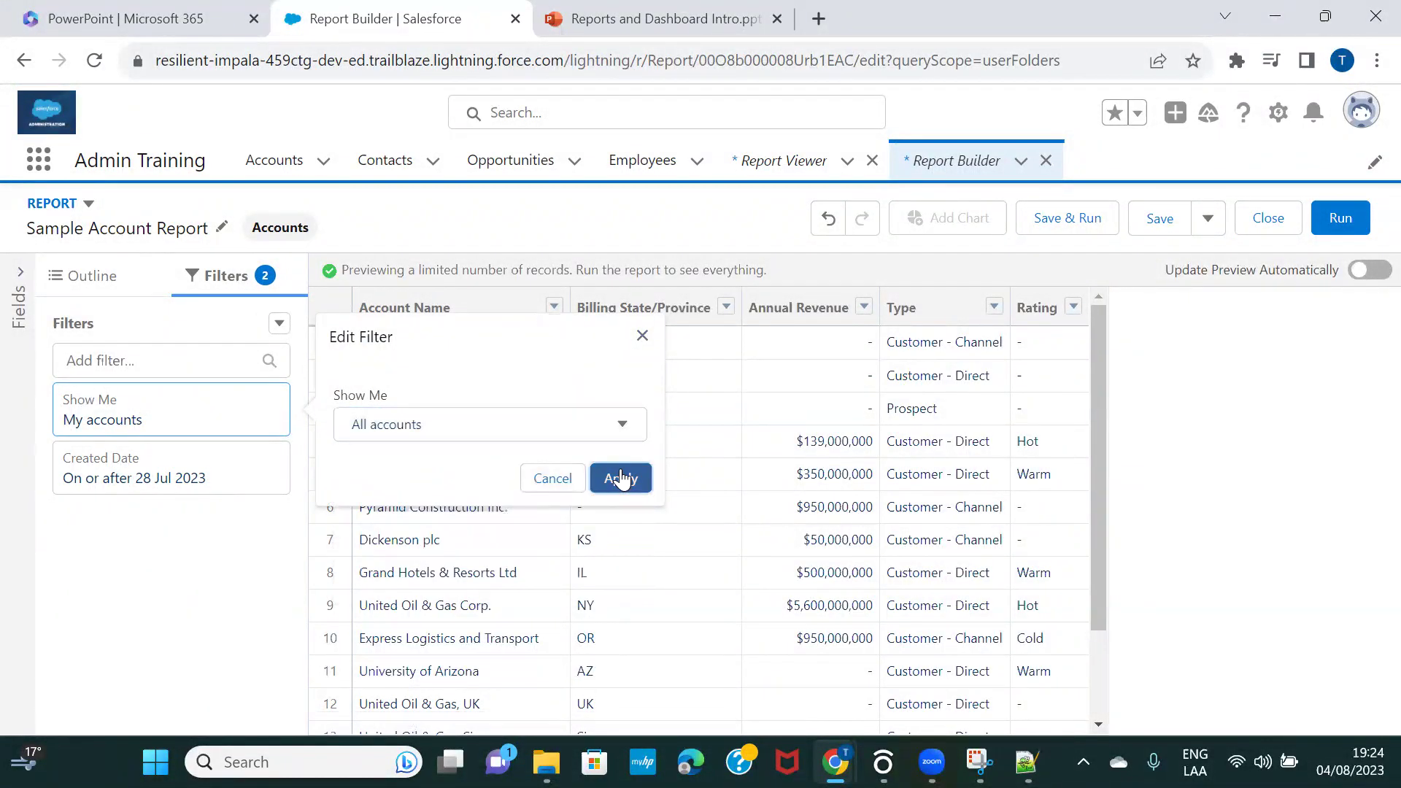
- Set the Created Date filter's range to All Time, refresh the preview, and look through the listed accounts
left_click(163, 473)
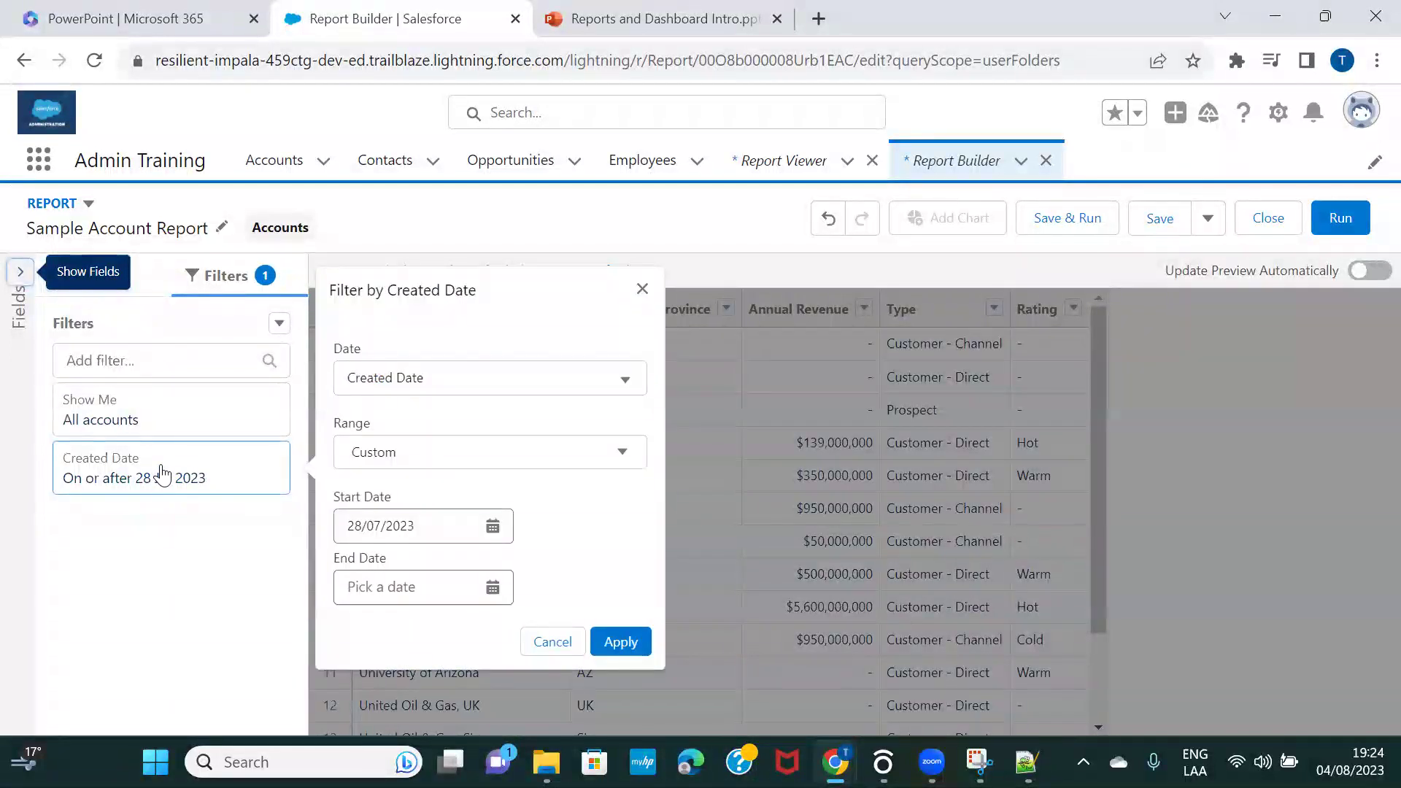
left_click(554, 458)
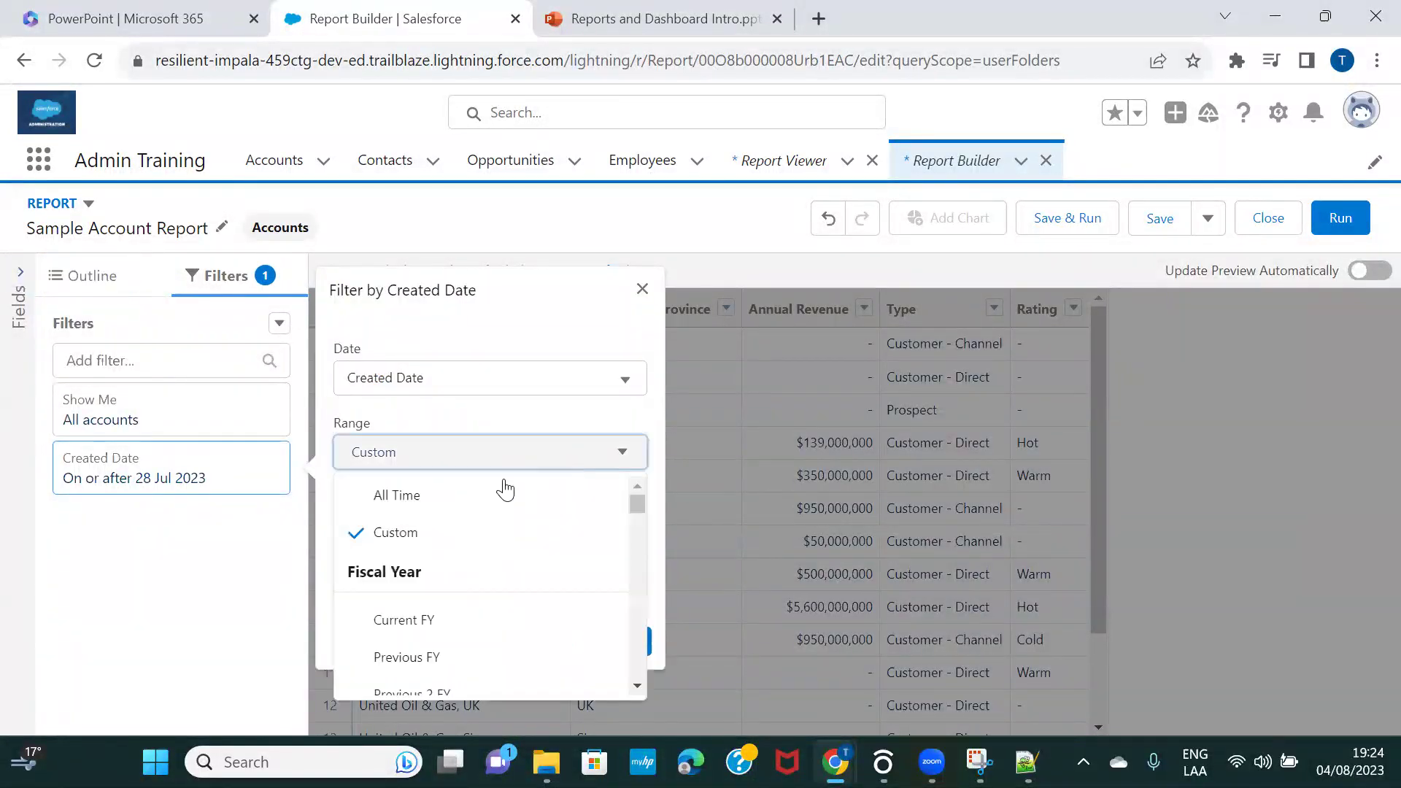
left_click(448, 496)
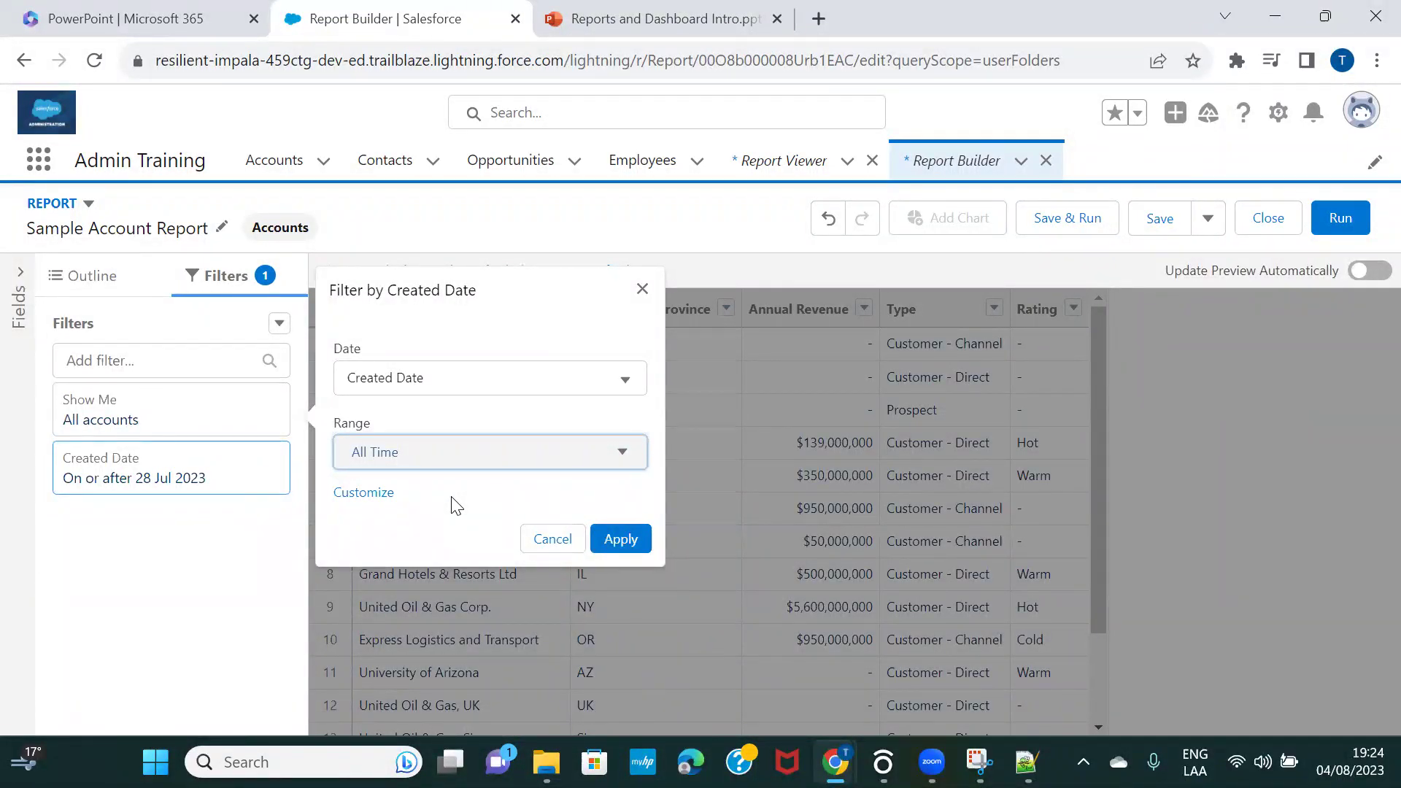
left_click(625, 539)
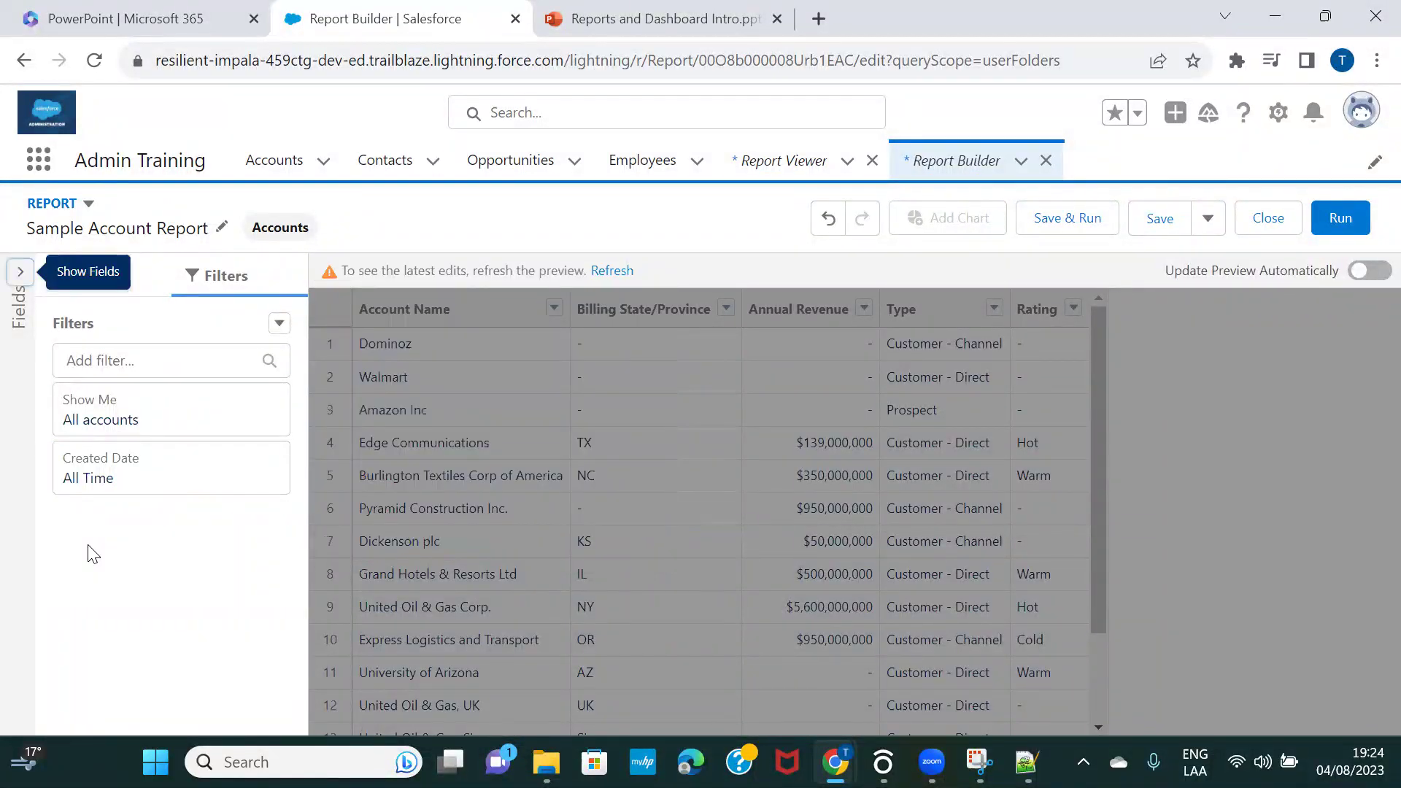
left_click(612, 272)
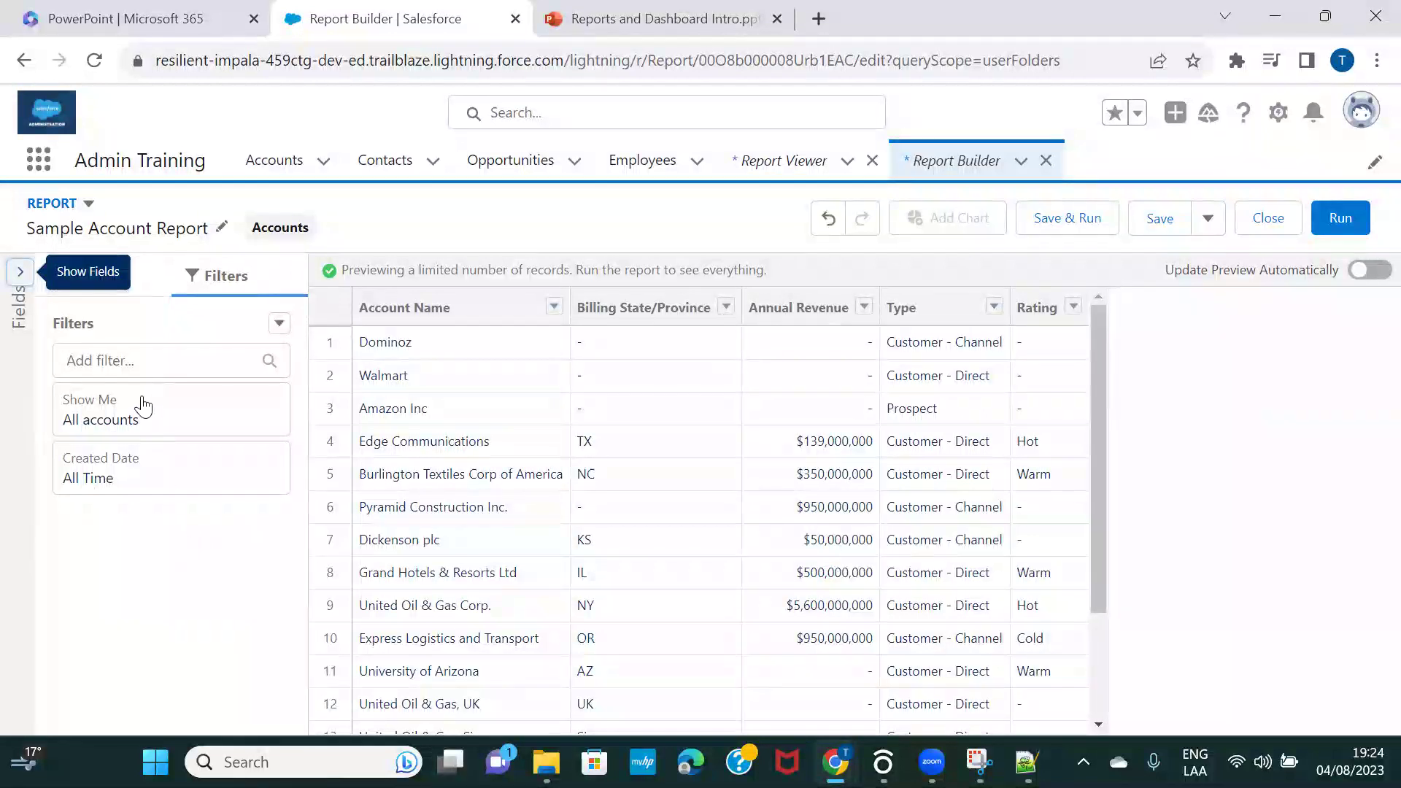
scroll(909, 453, "down", 1)
scroll(906, 448, "up", 1)
scroll(958, 416, "down", 2)
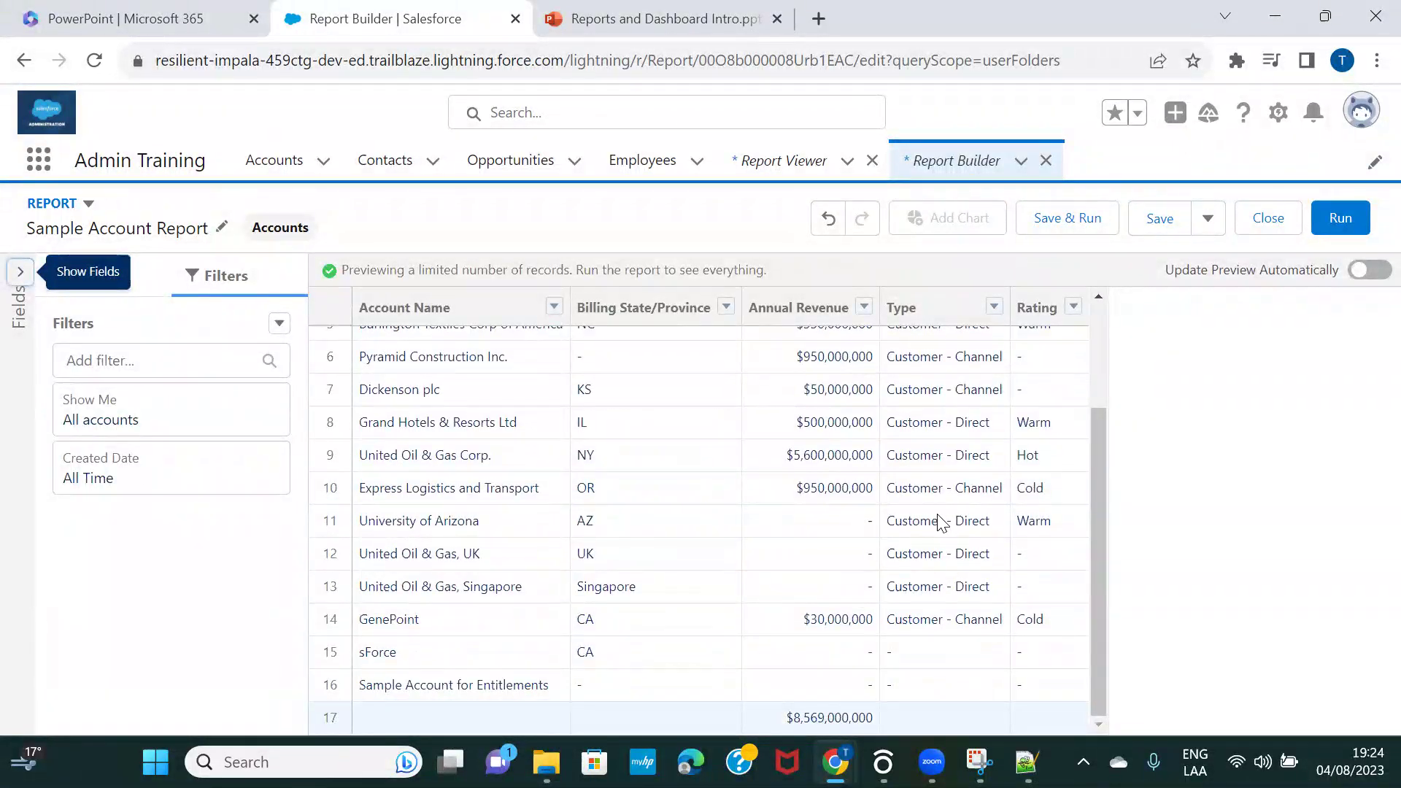
scroll(942, 522, "up", 2)
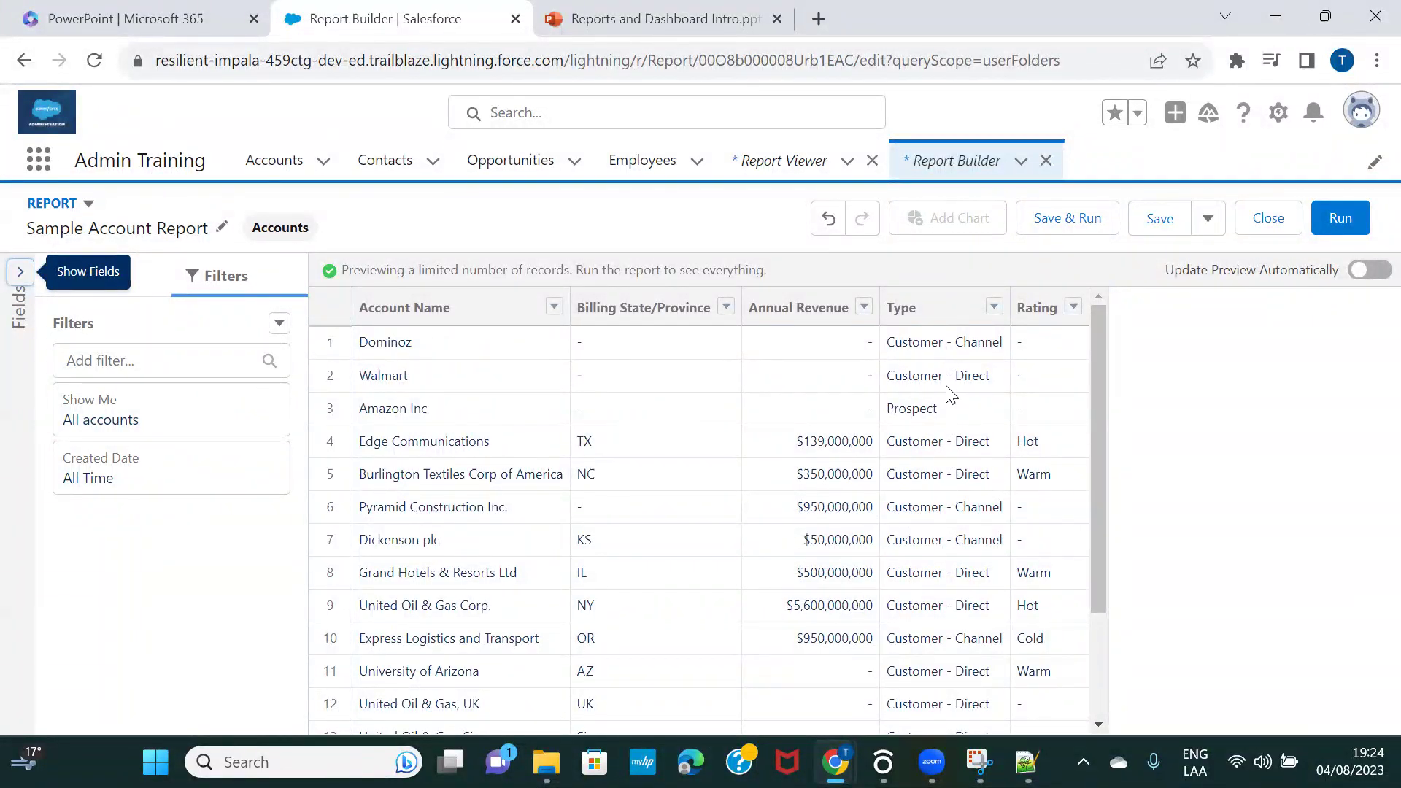
- Add a filter for Type equals Customer - Direct, refresh the preview, and widen the Type column
left_click(181, 363)
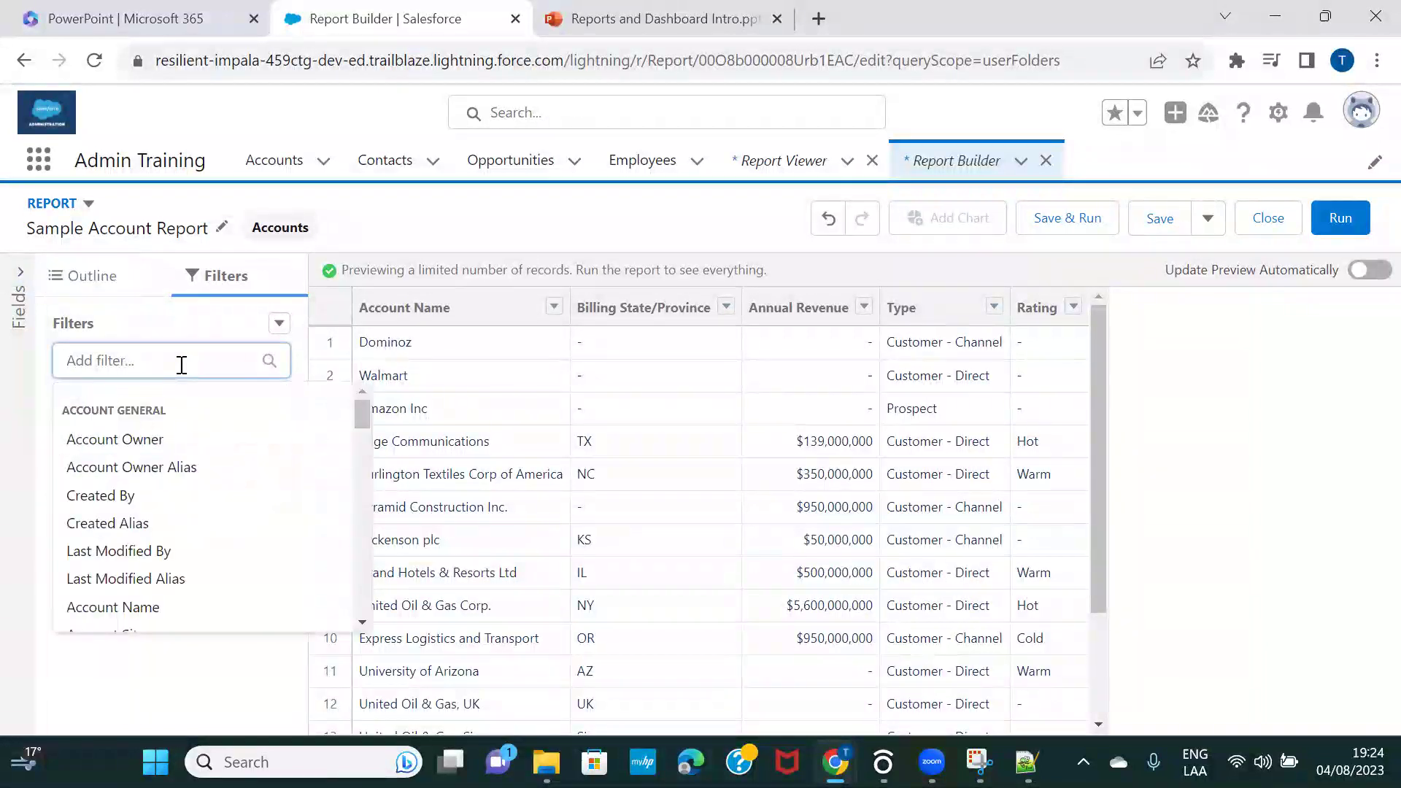
type("type")
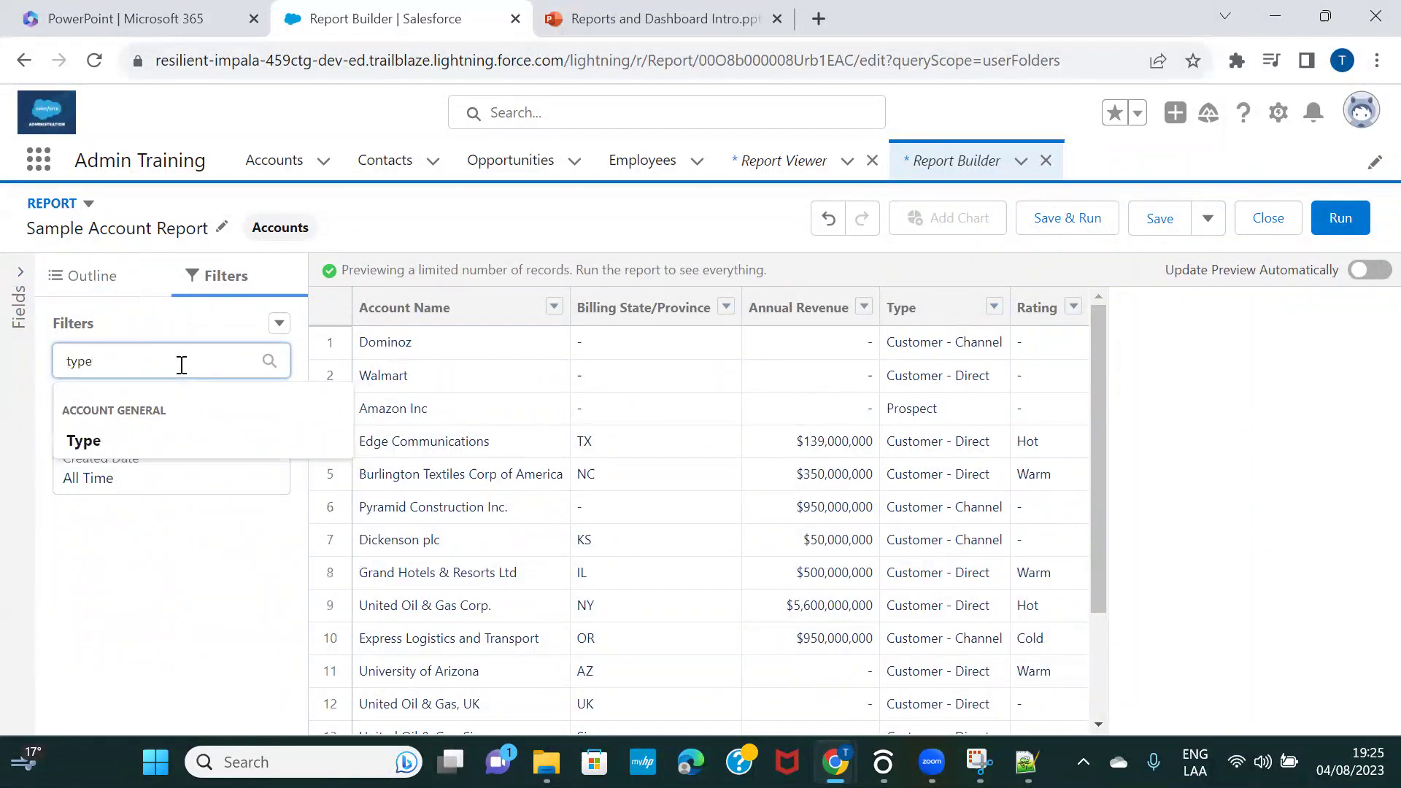
left_click(117, 444)
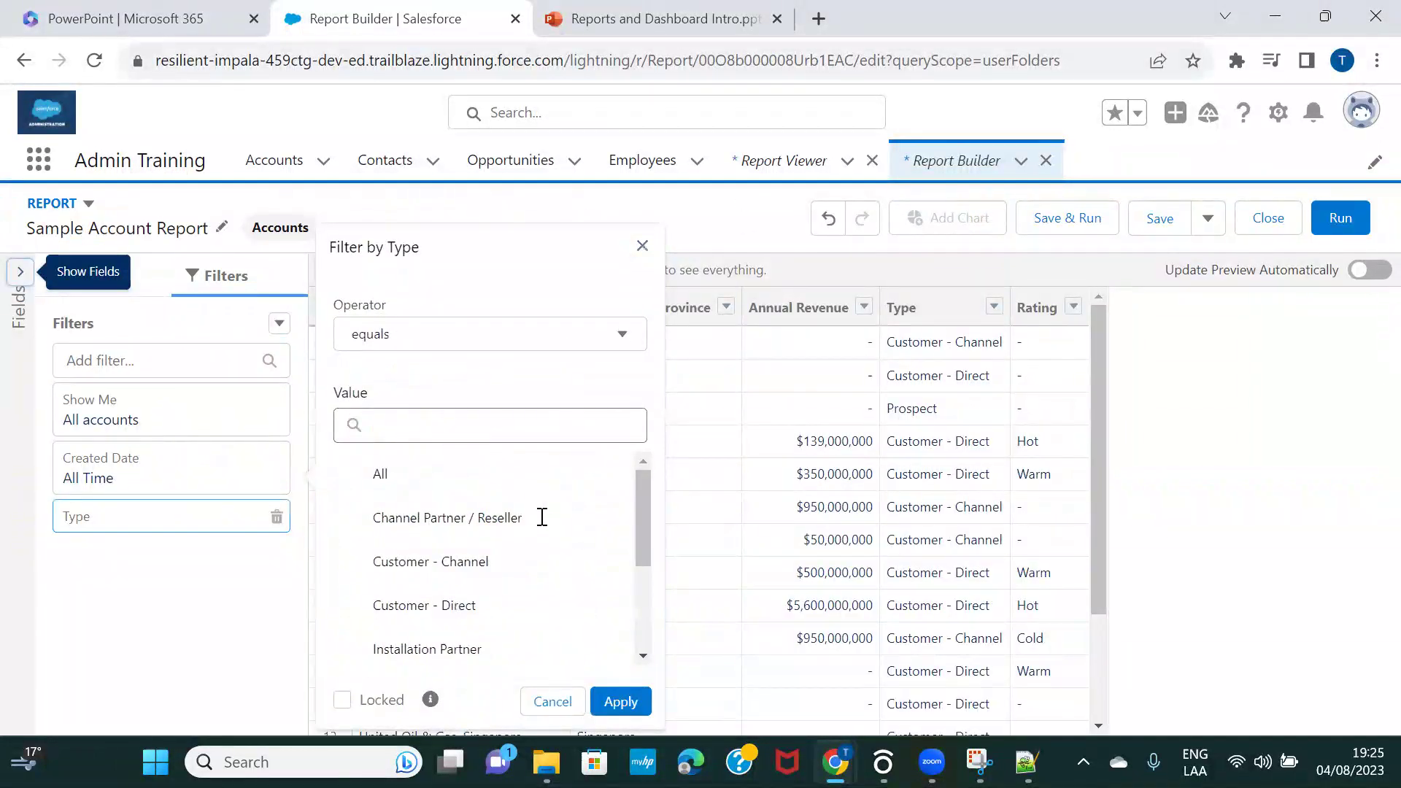
left_click(447, 617)
left_click(618, 705)
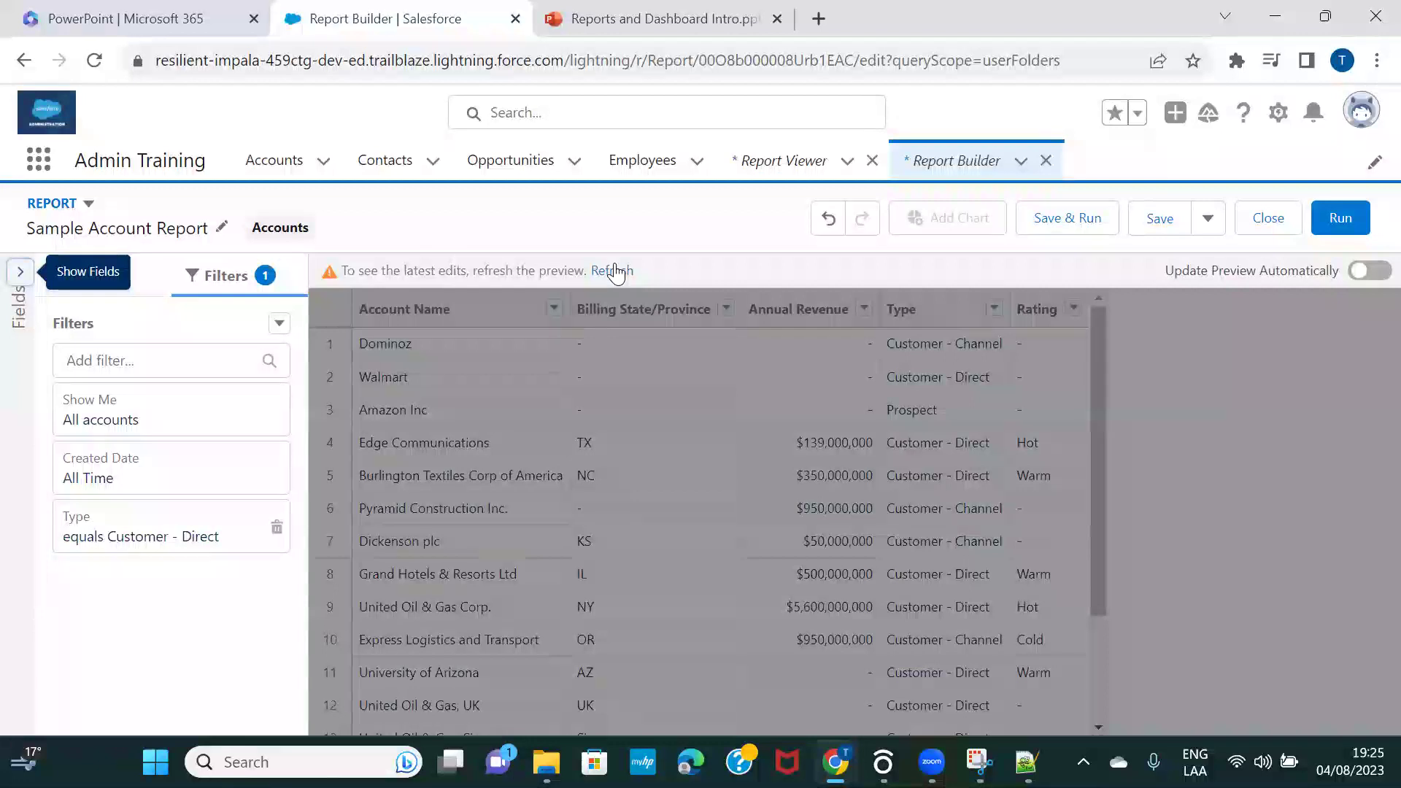
left_click(615, 272)
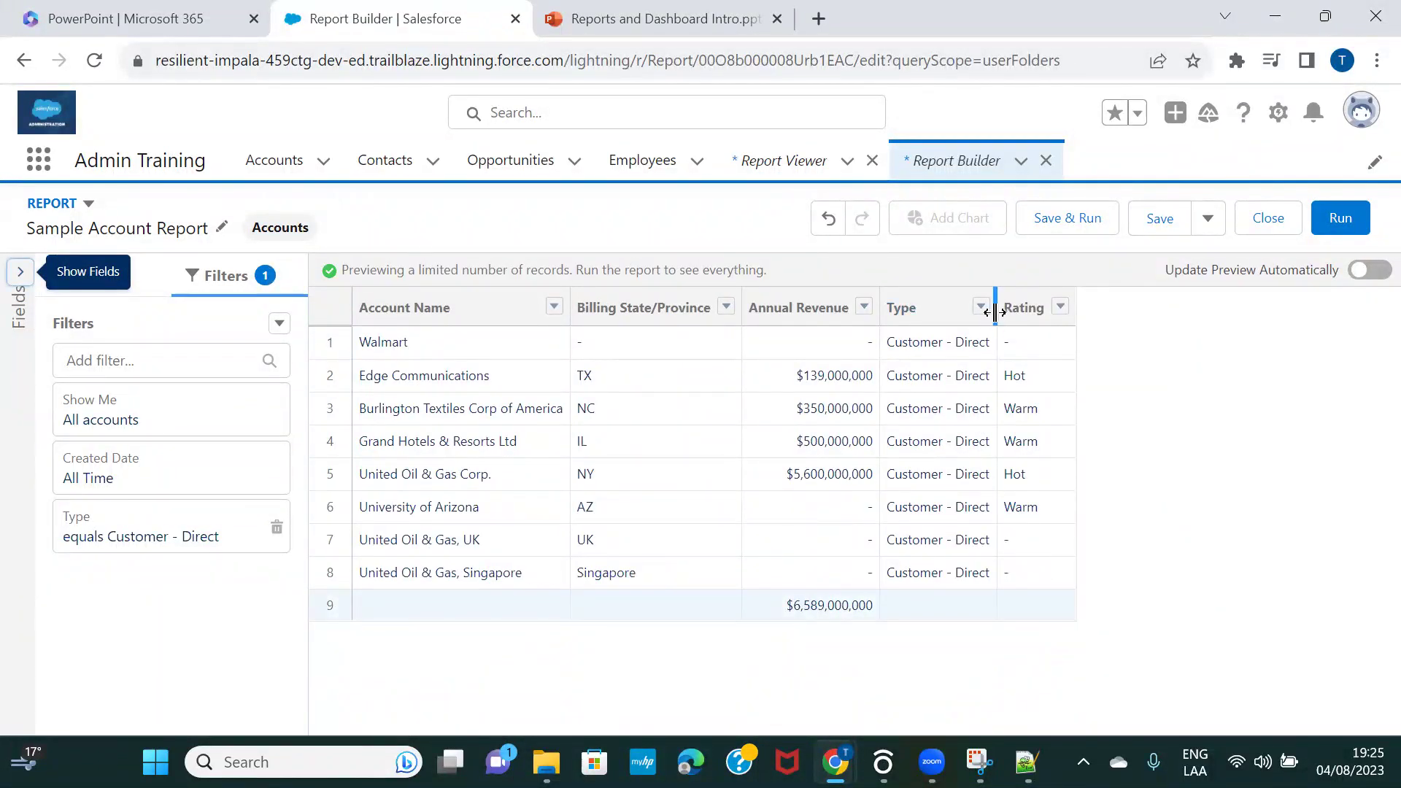
left_click_drag(995, 312, 1058, 308)
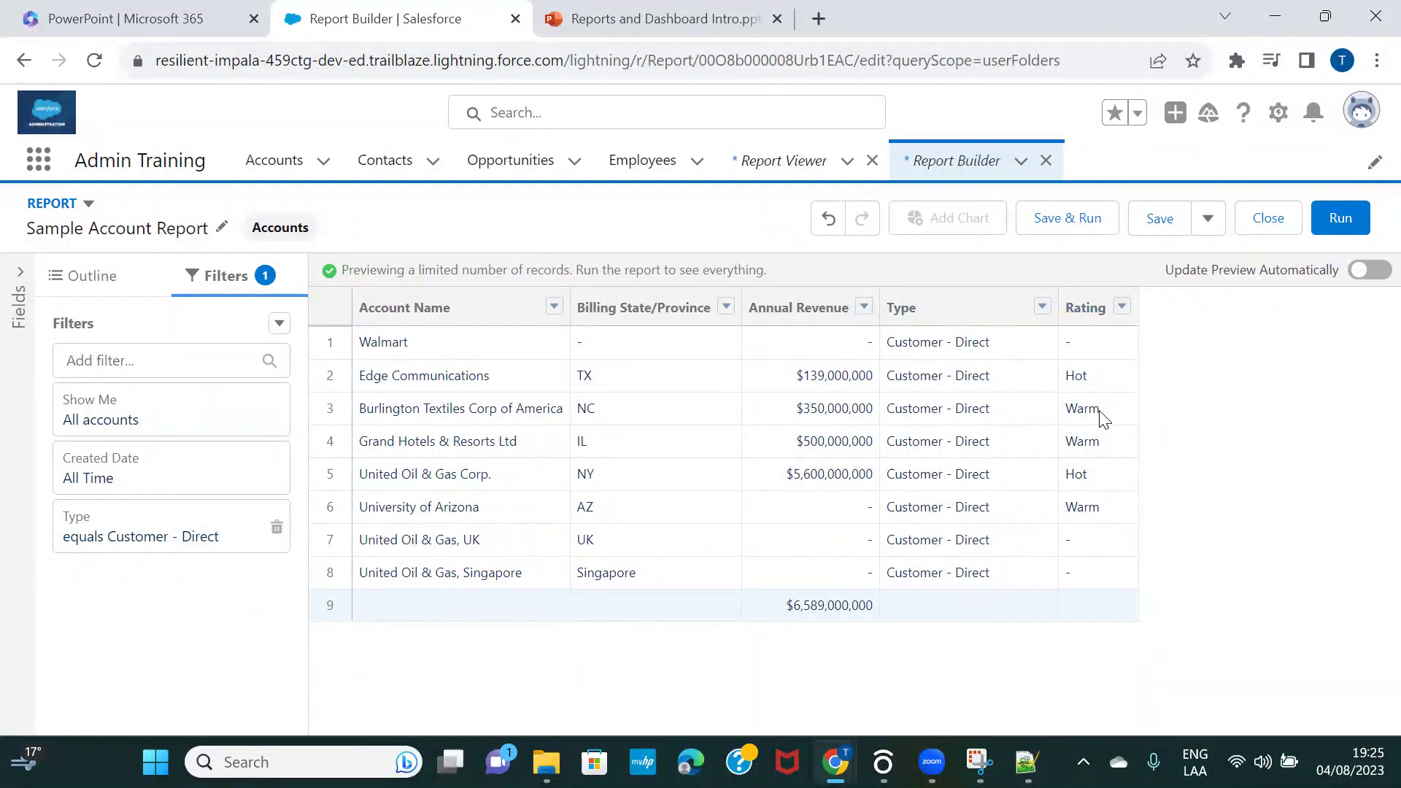
- Add a filter for Rating equals Warm and refresh the preview
left_click(176, 351)
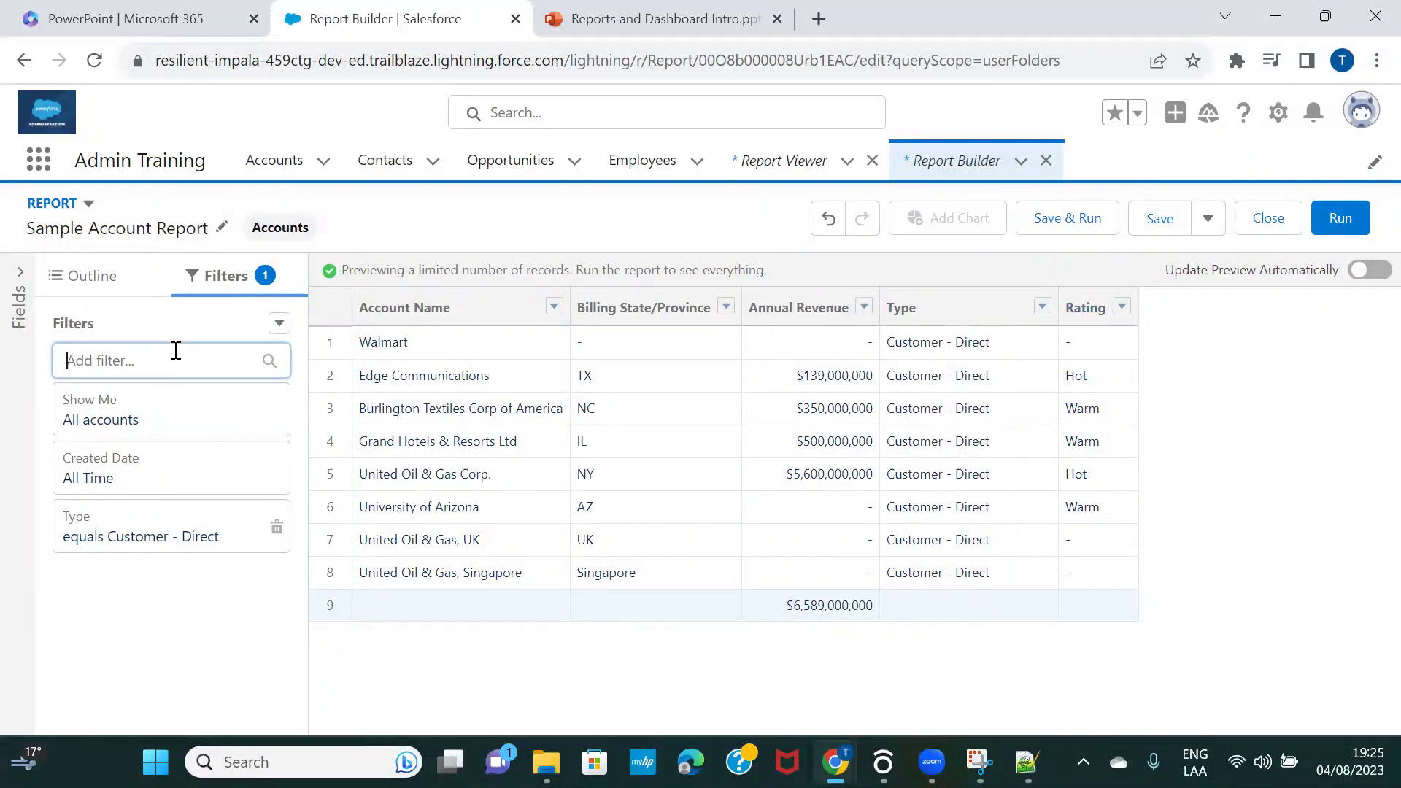
type("rat")
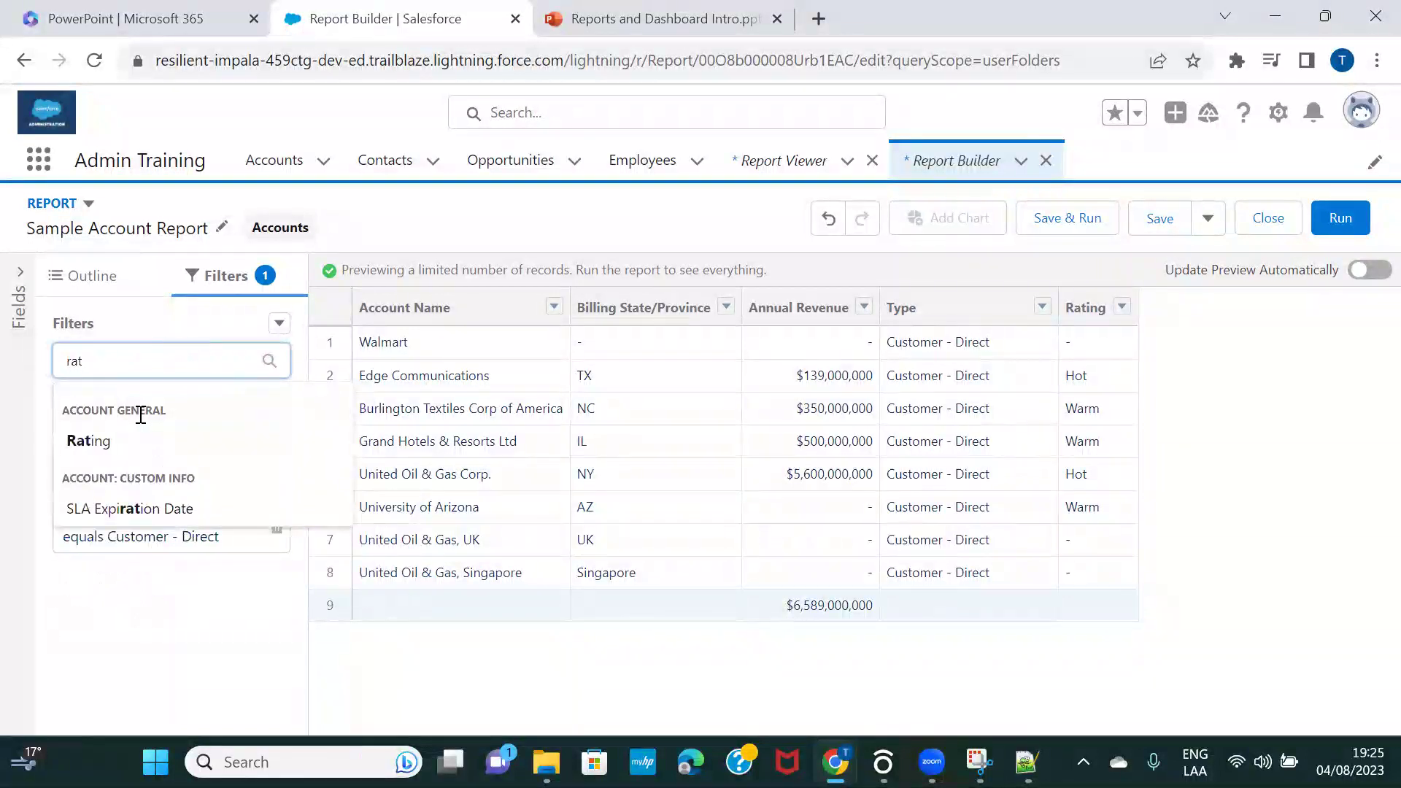
left_click(117, 449)
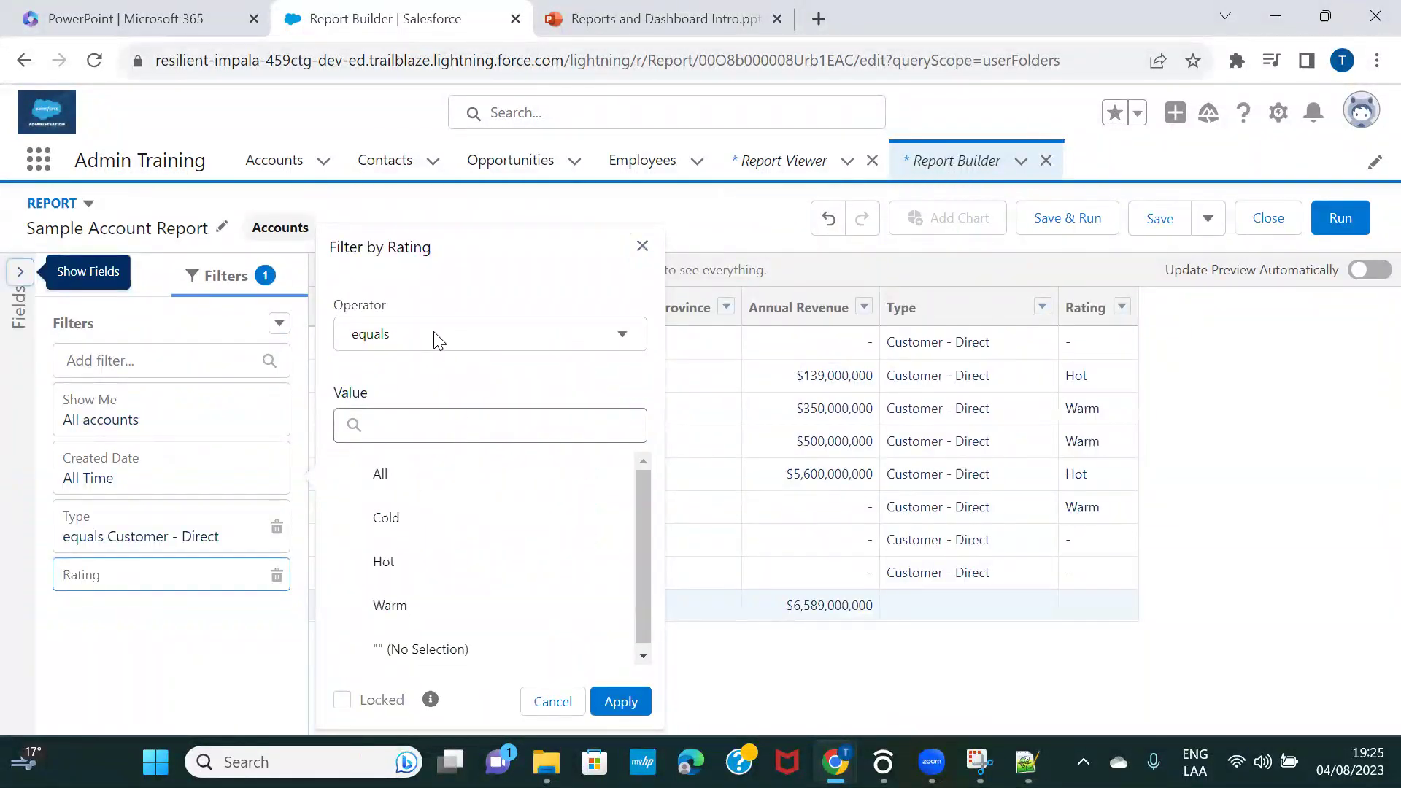
left_click(385, 334)
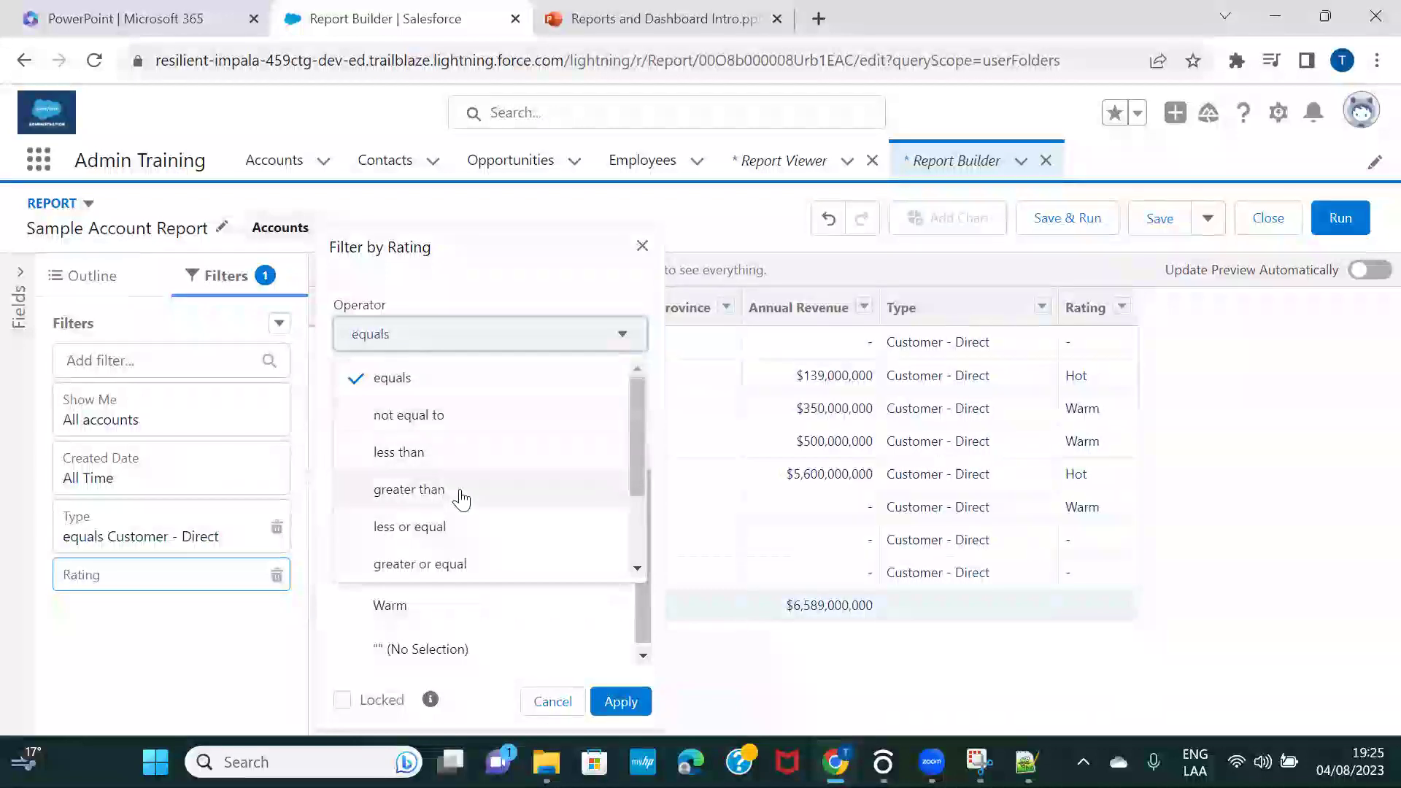
left_click(458, 380)
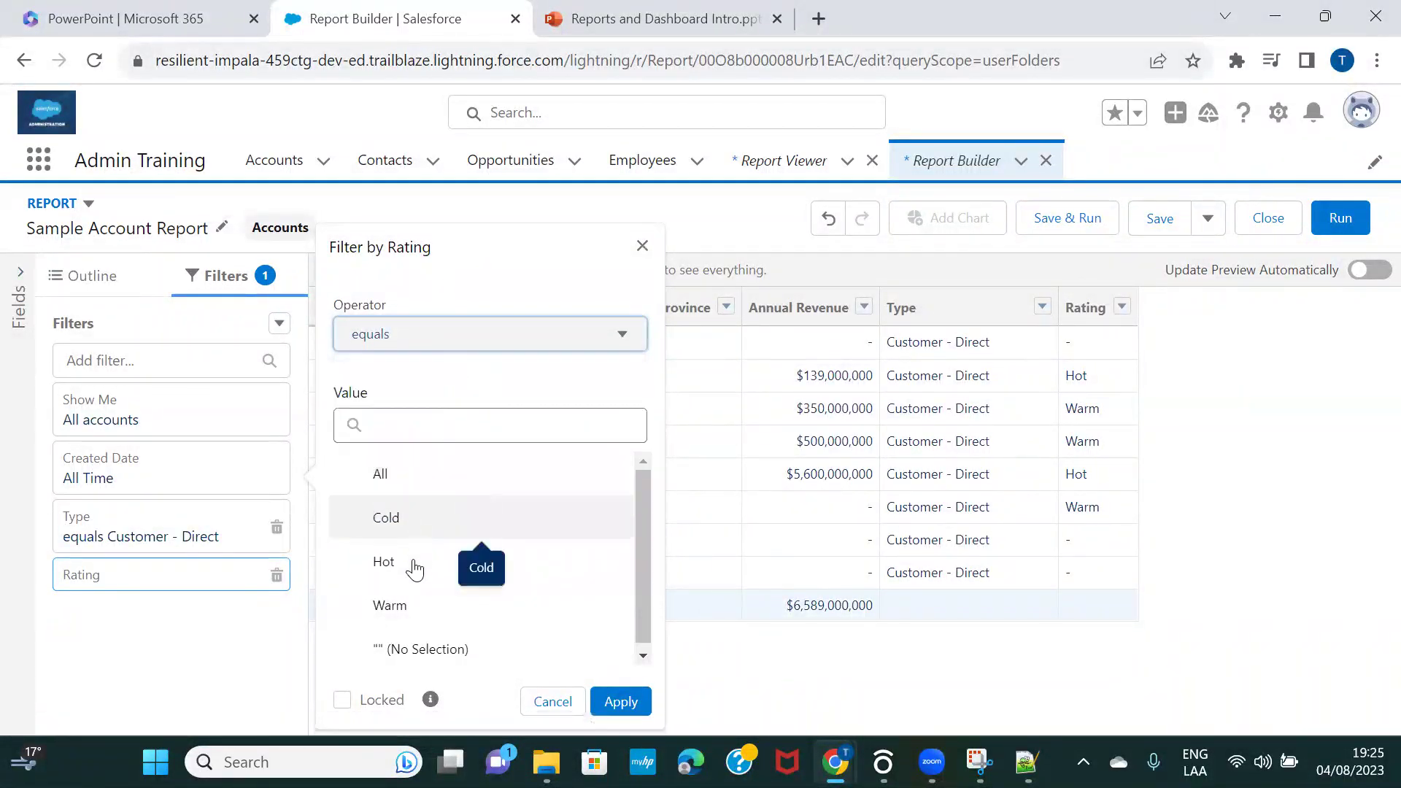
left_click(400, 607)
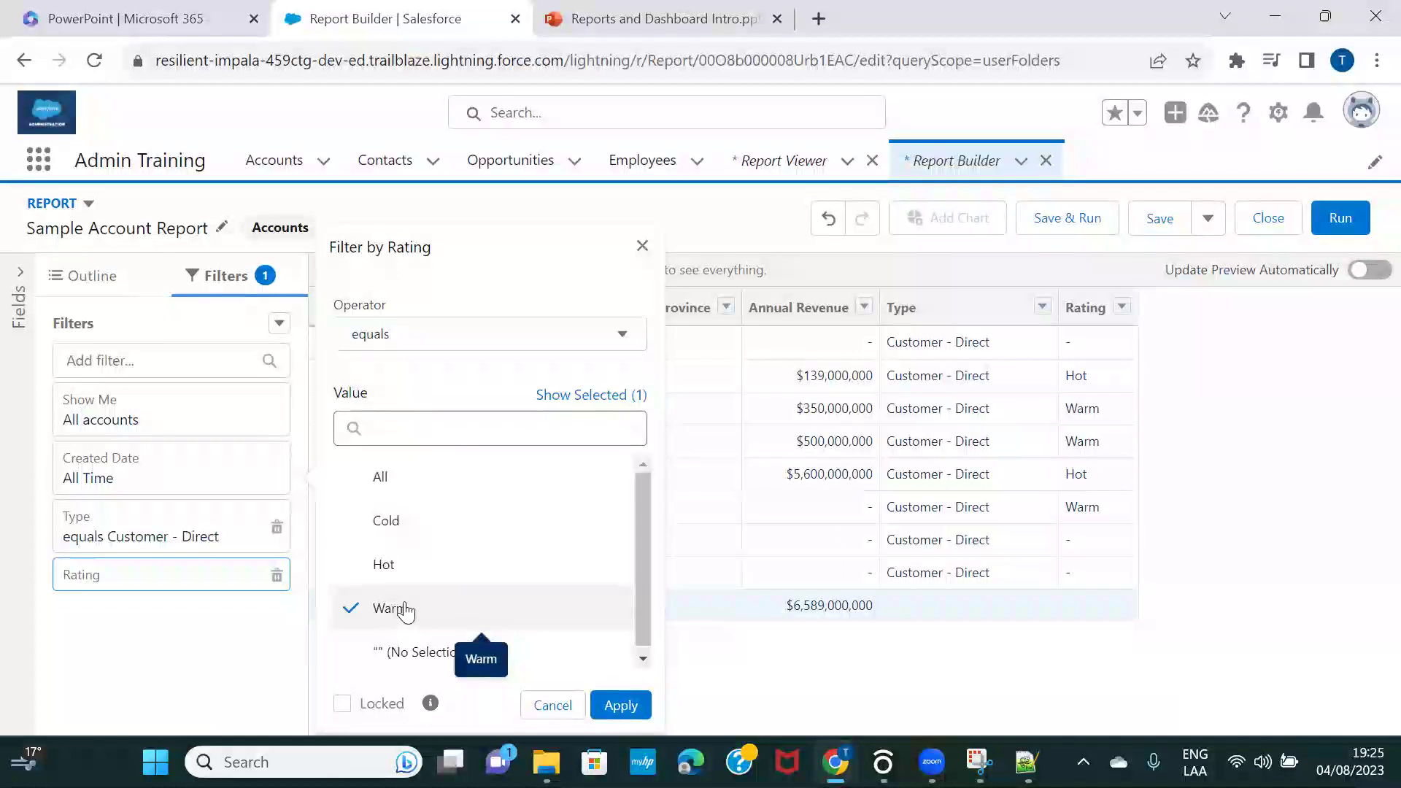
left_click(613, 706)
left_click(611, 270)
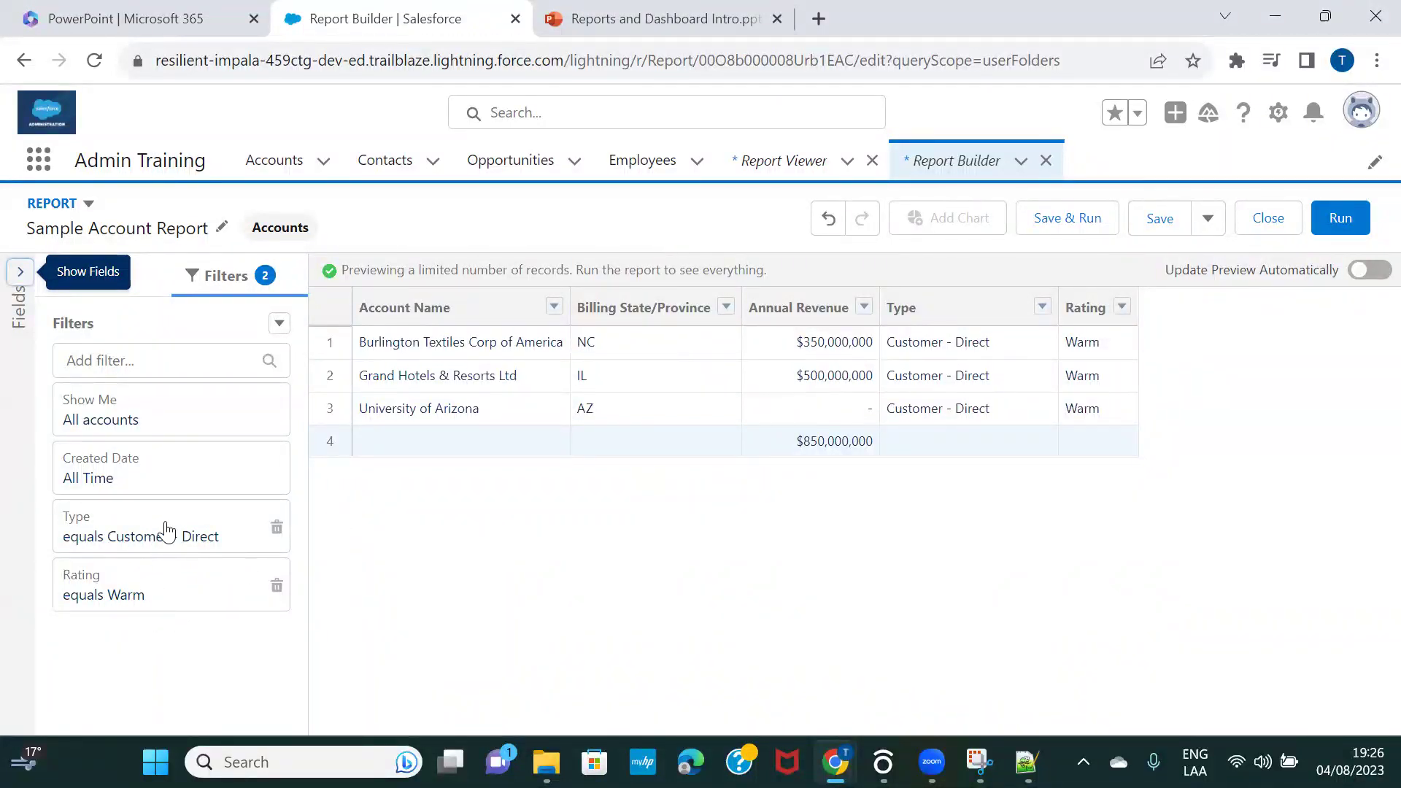
- Add filter logic 1 OR 2 to combine the Type and Rating filters, and refresh the preview
left_click(278, 325)
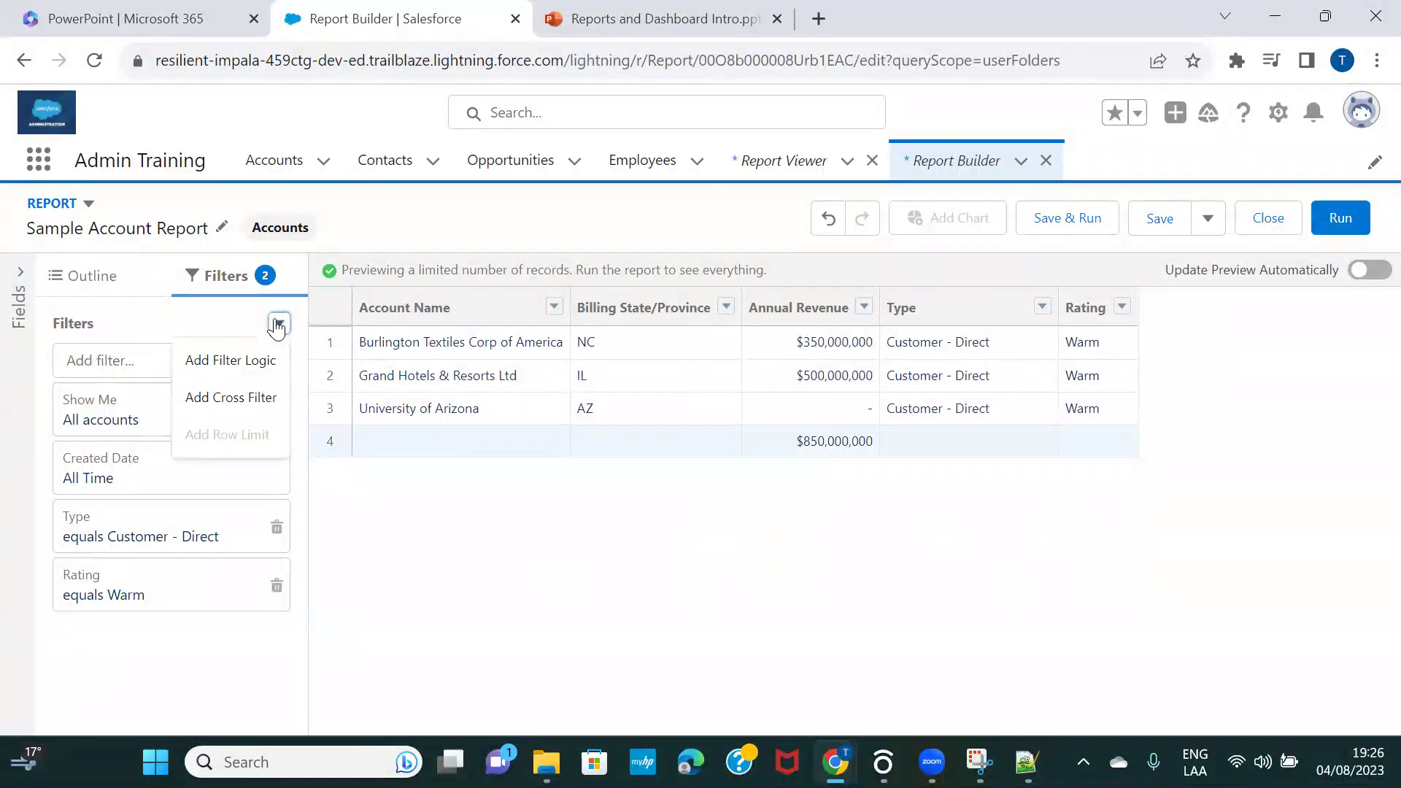
left_click(230, 365)
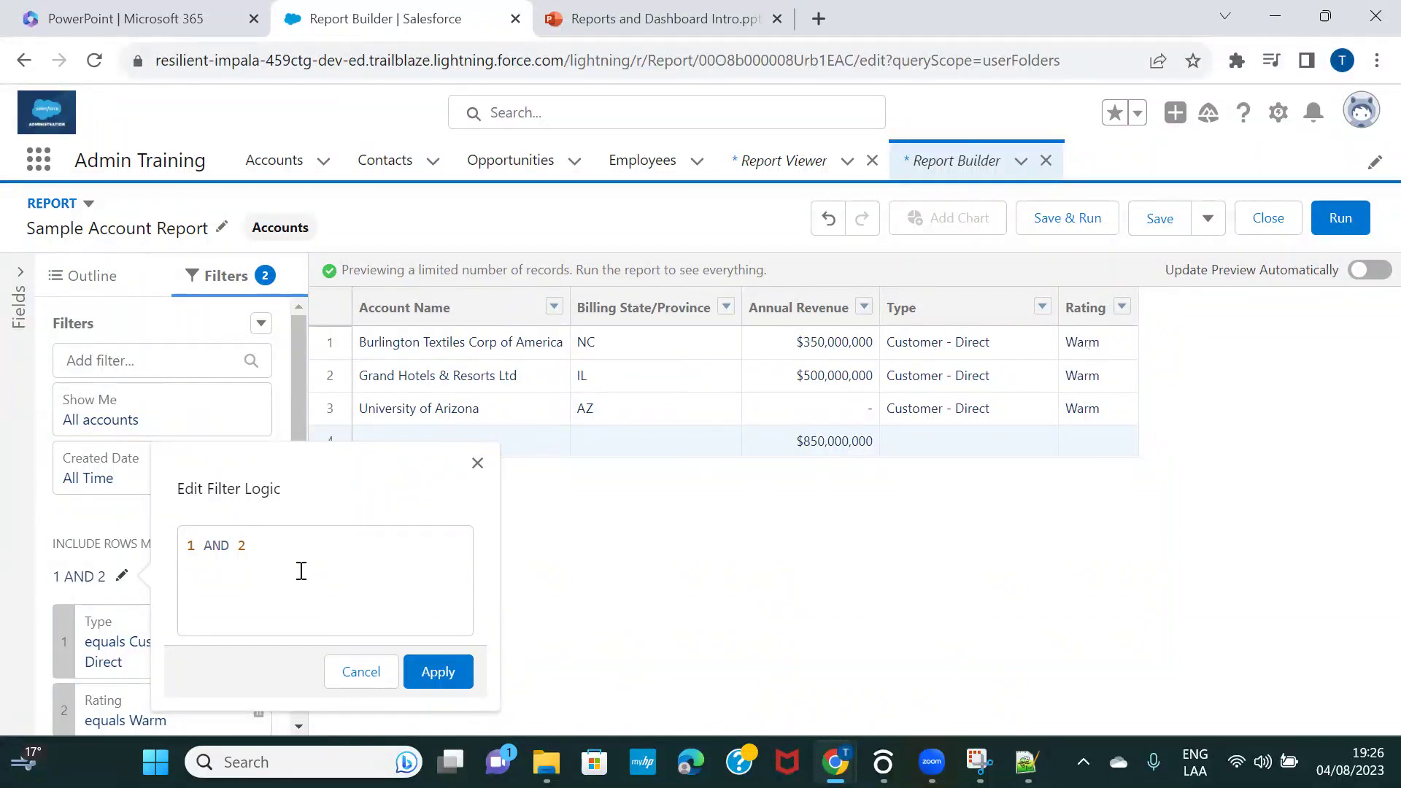
double_click(218, 548)
type("OR")
type("R")
left_click(462, 673)
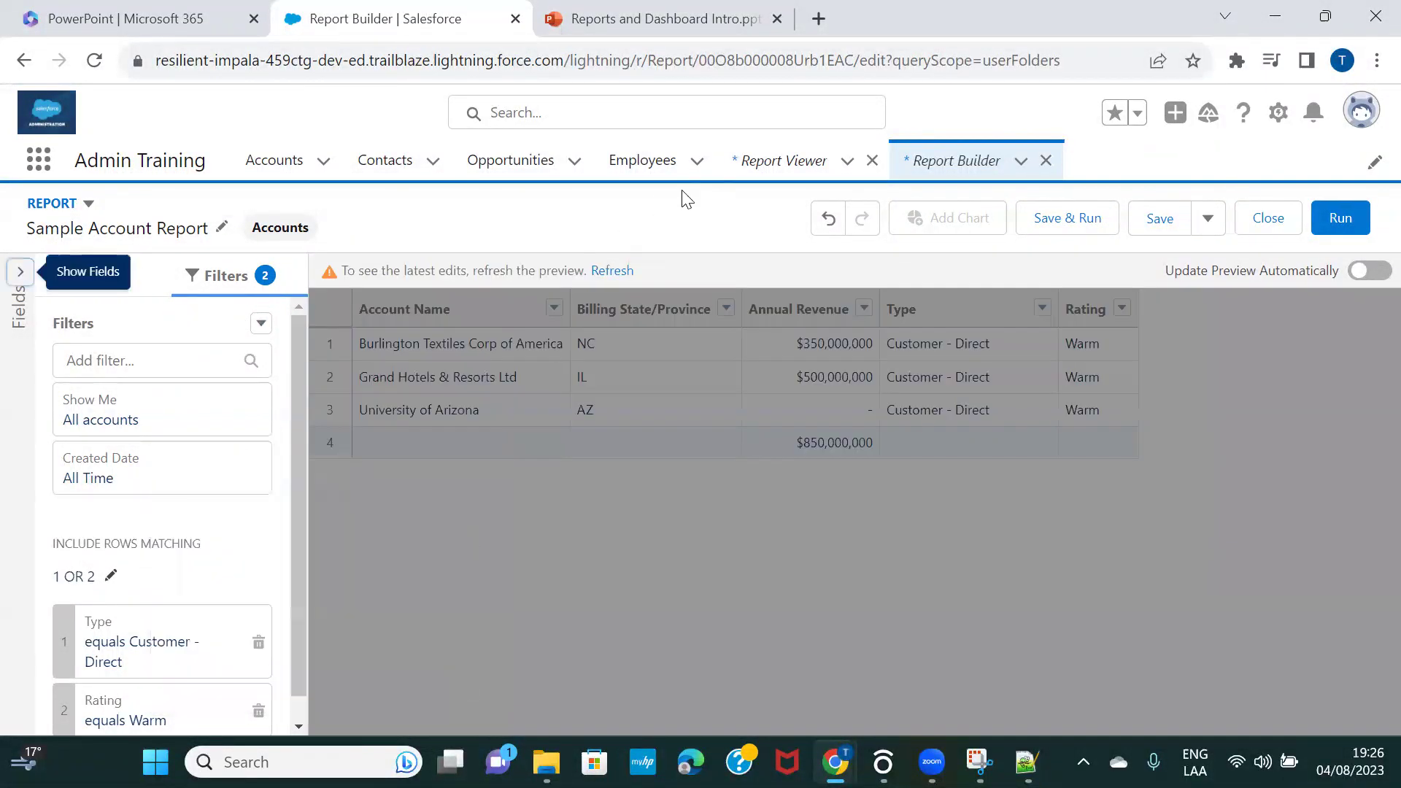
left_click(611, 272)
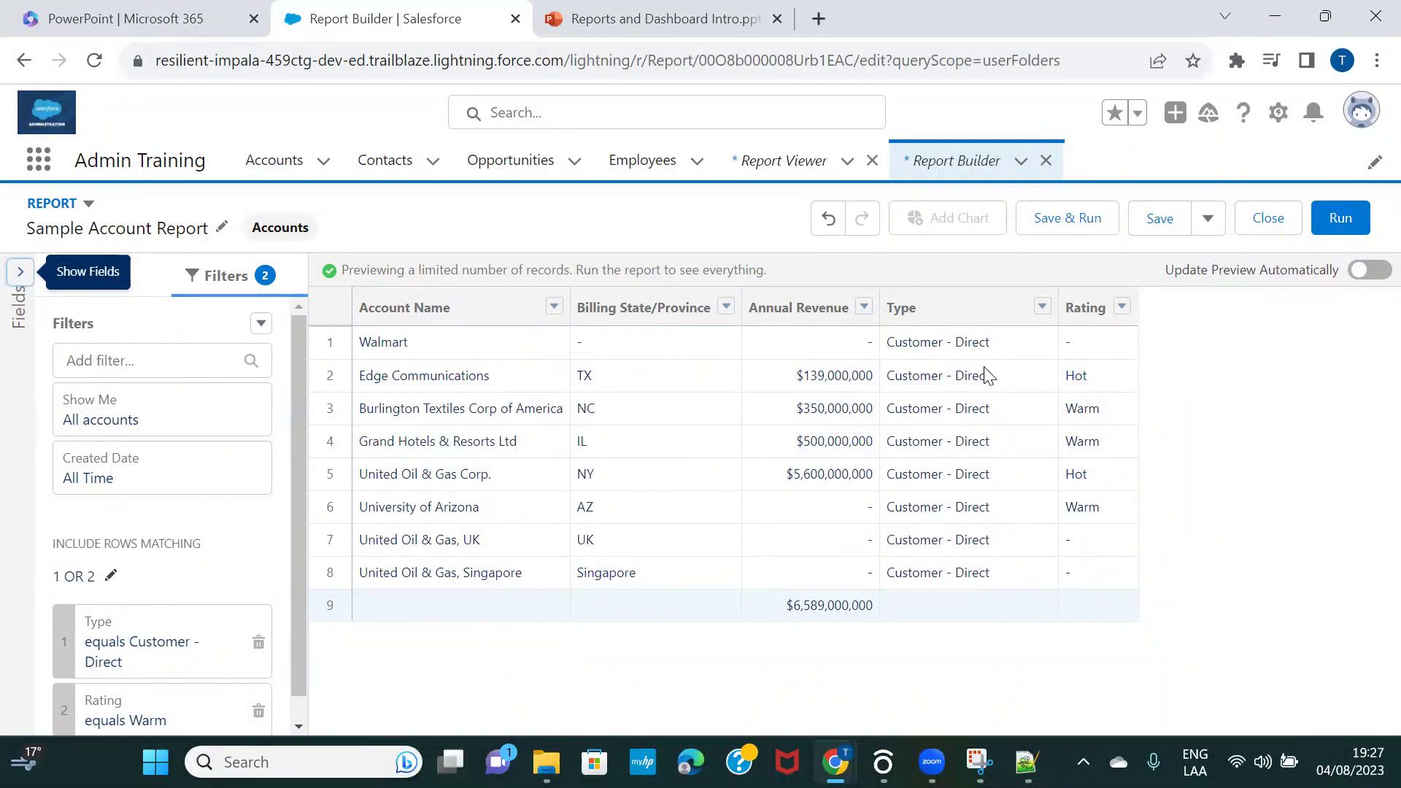
scroll(197, 646, "down", 1)
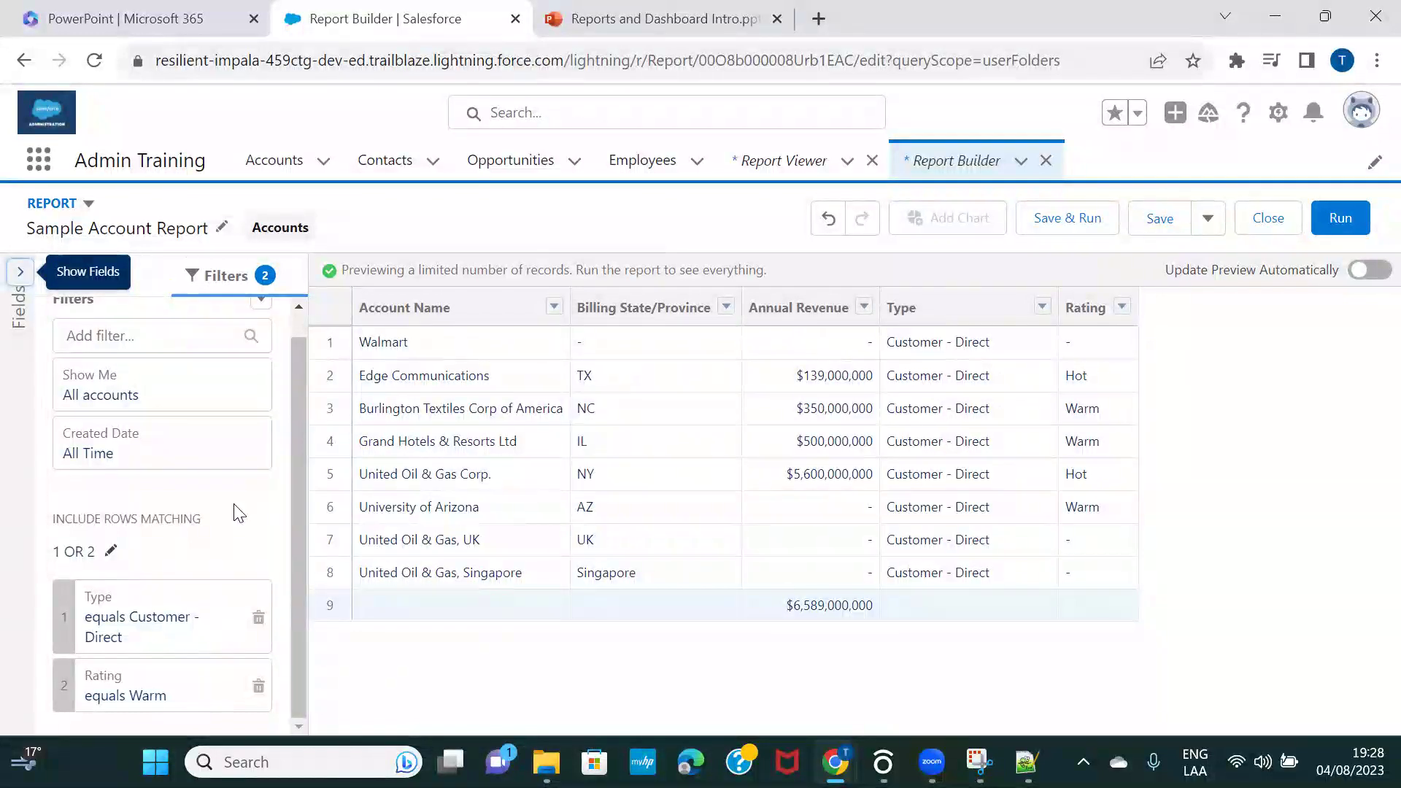
scroll(256, 557, "up", 1)
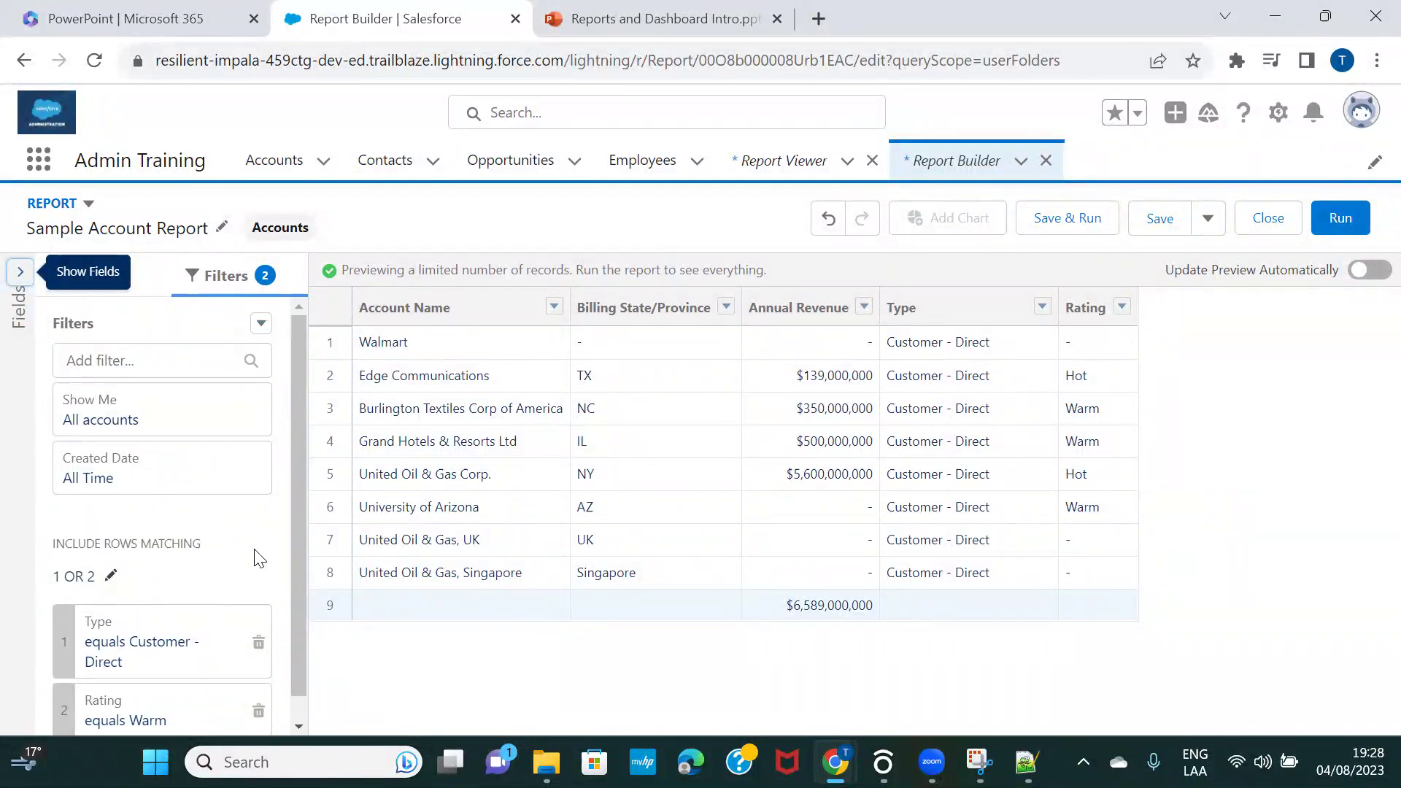
- Remove the filter logic and the Rating filter from the report, refreshing the preview after each removal
left_click(261, 325)
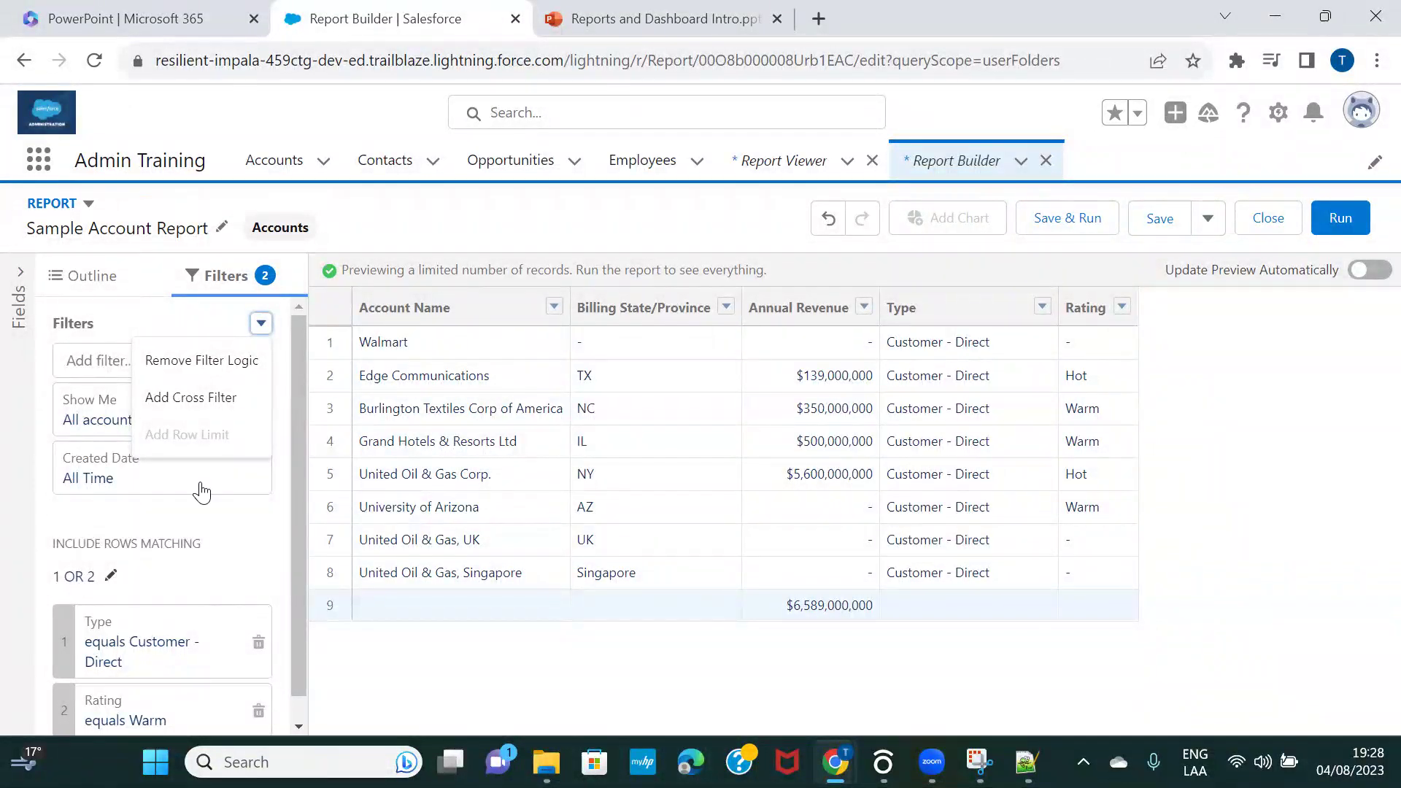
left_click(248, 369)
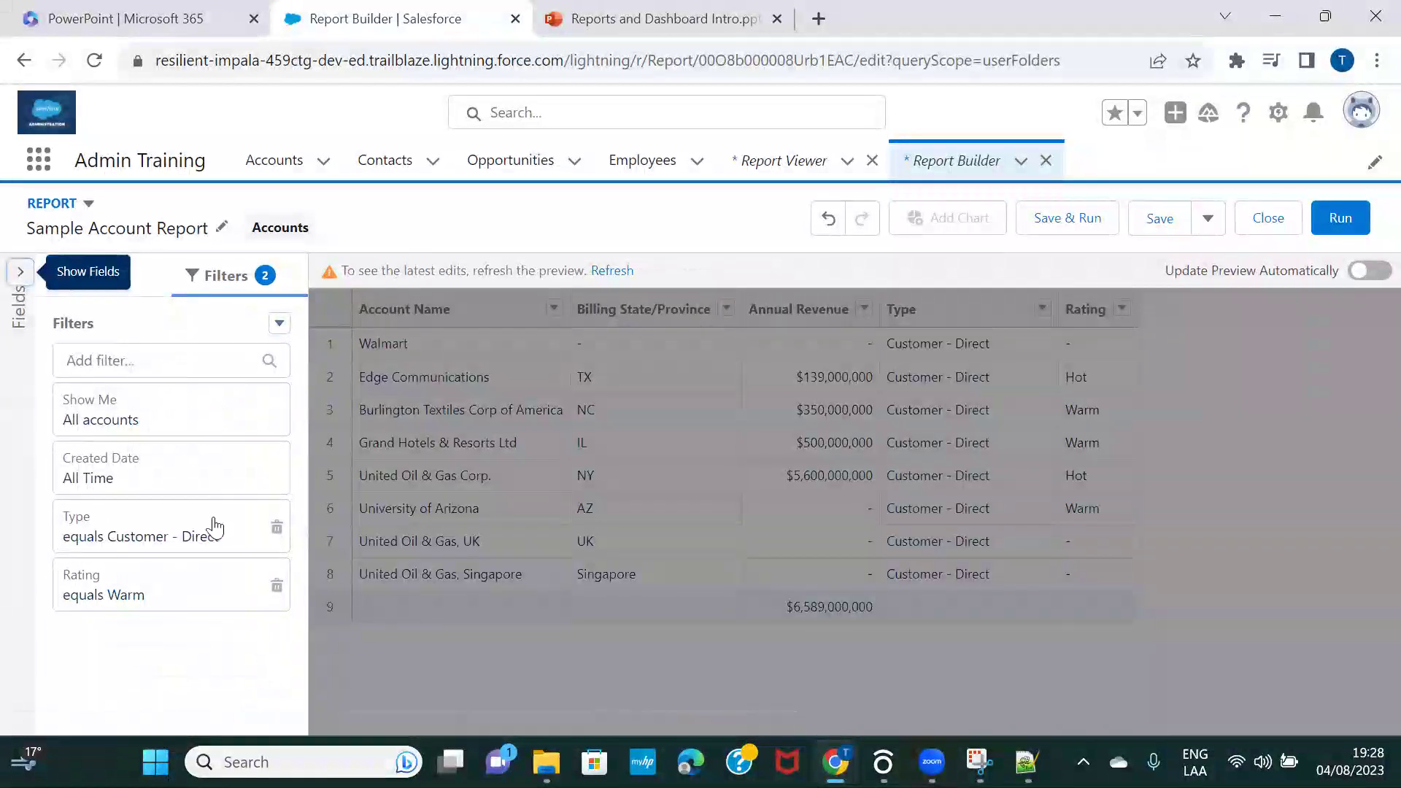
left_click(619, 272)
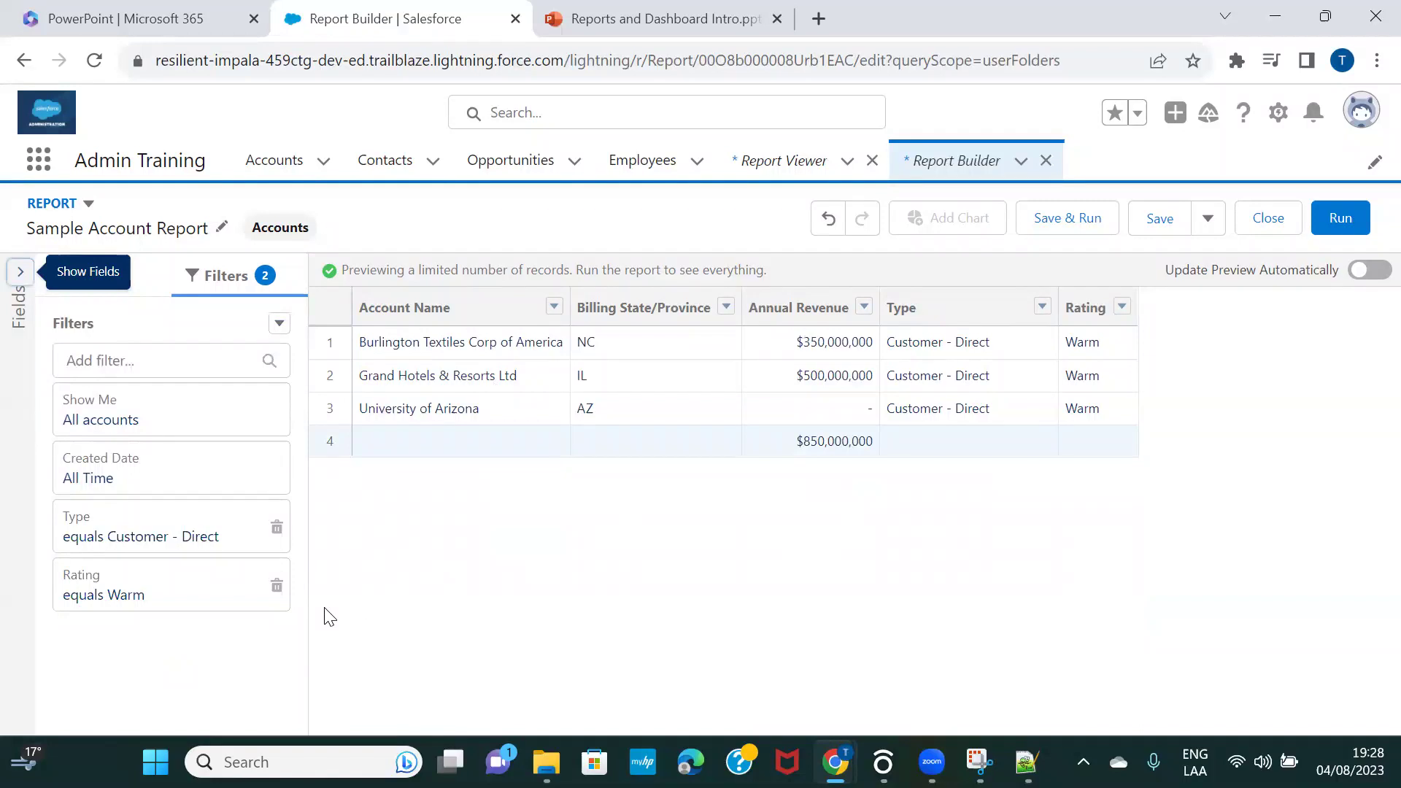
left_click(276, 587)
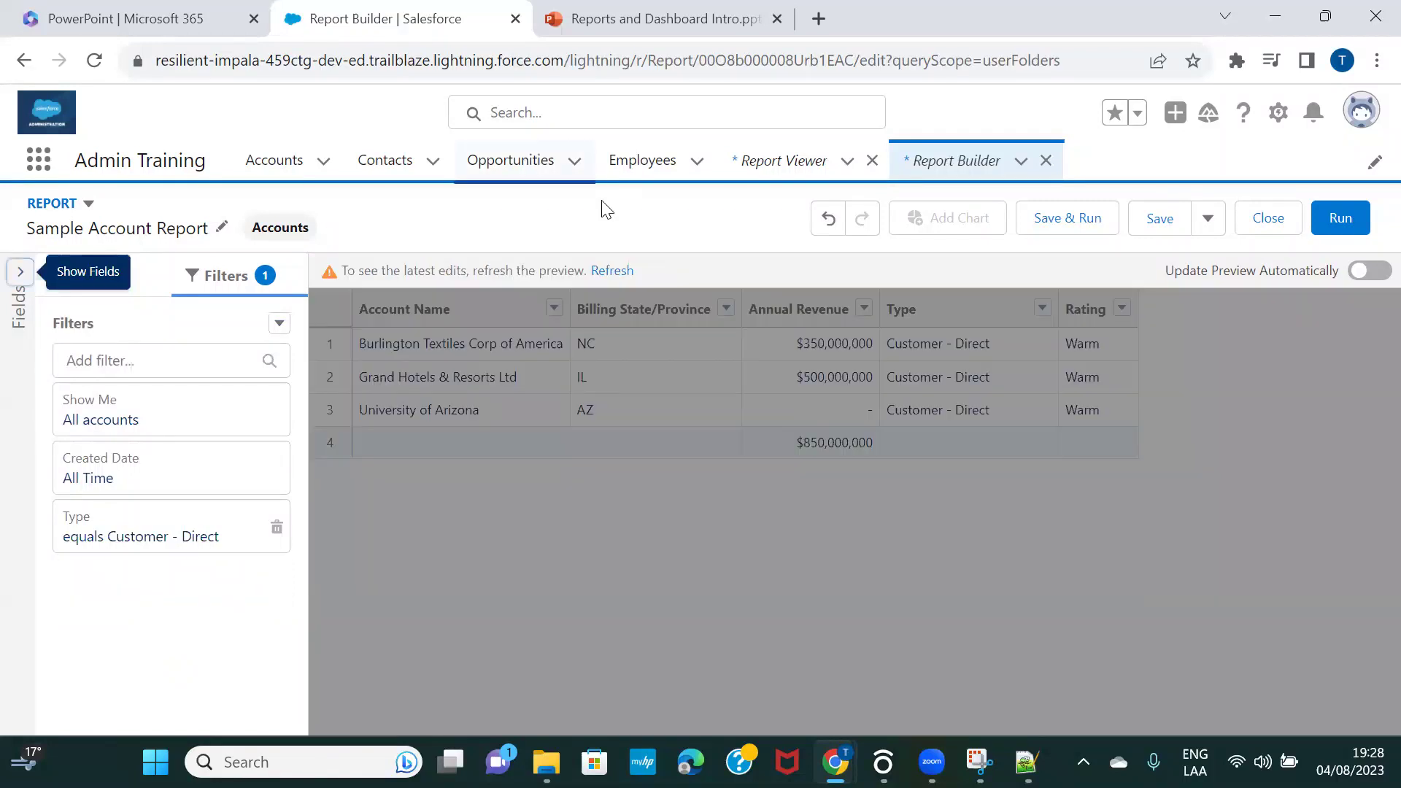
left_click(621, 271)
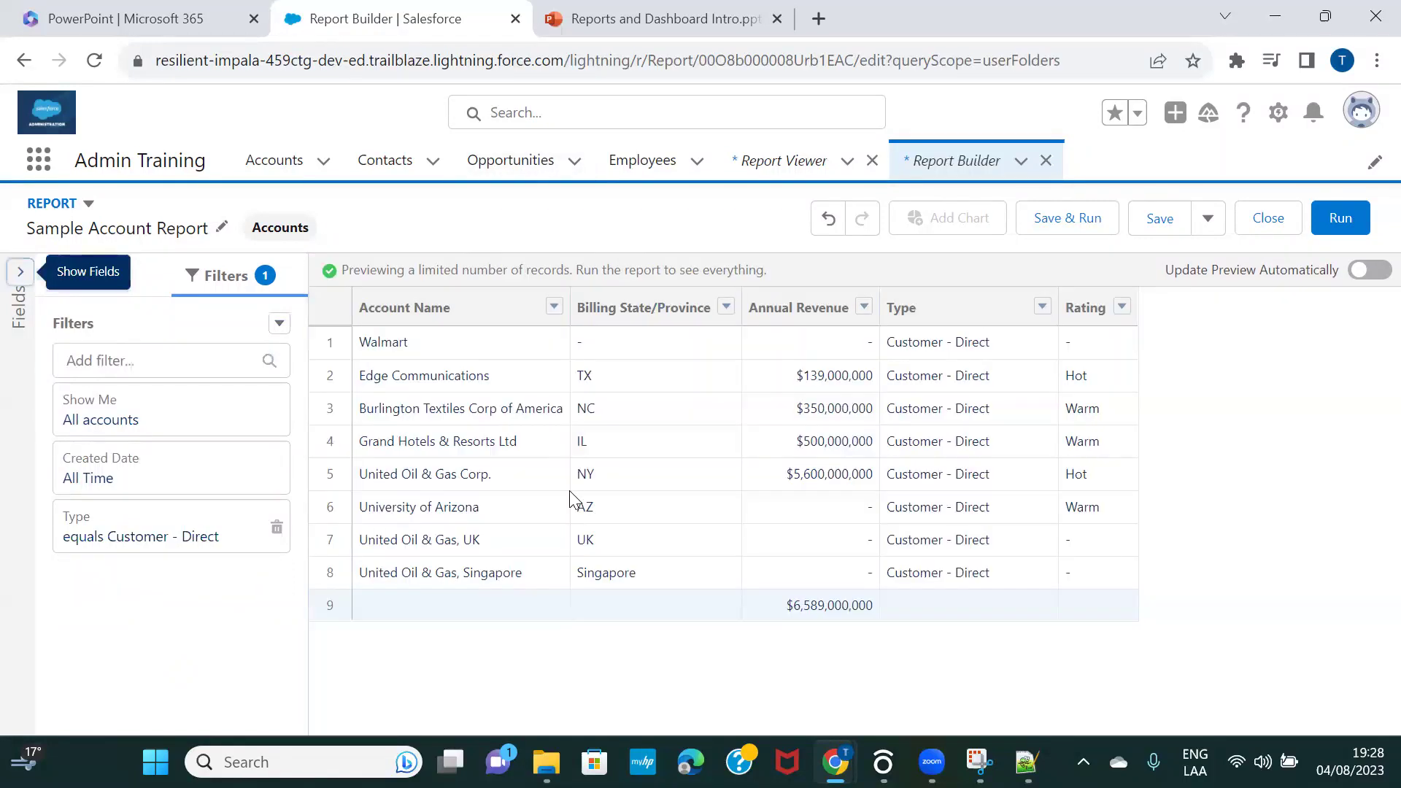
- Review the report's outline and filters, then save and run the Sample Account Report
left_click(143, 293)
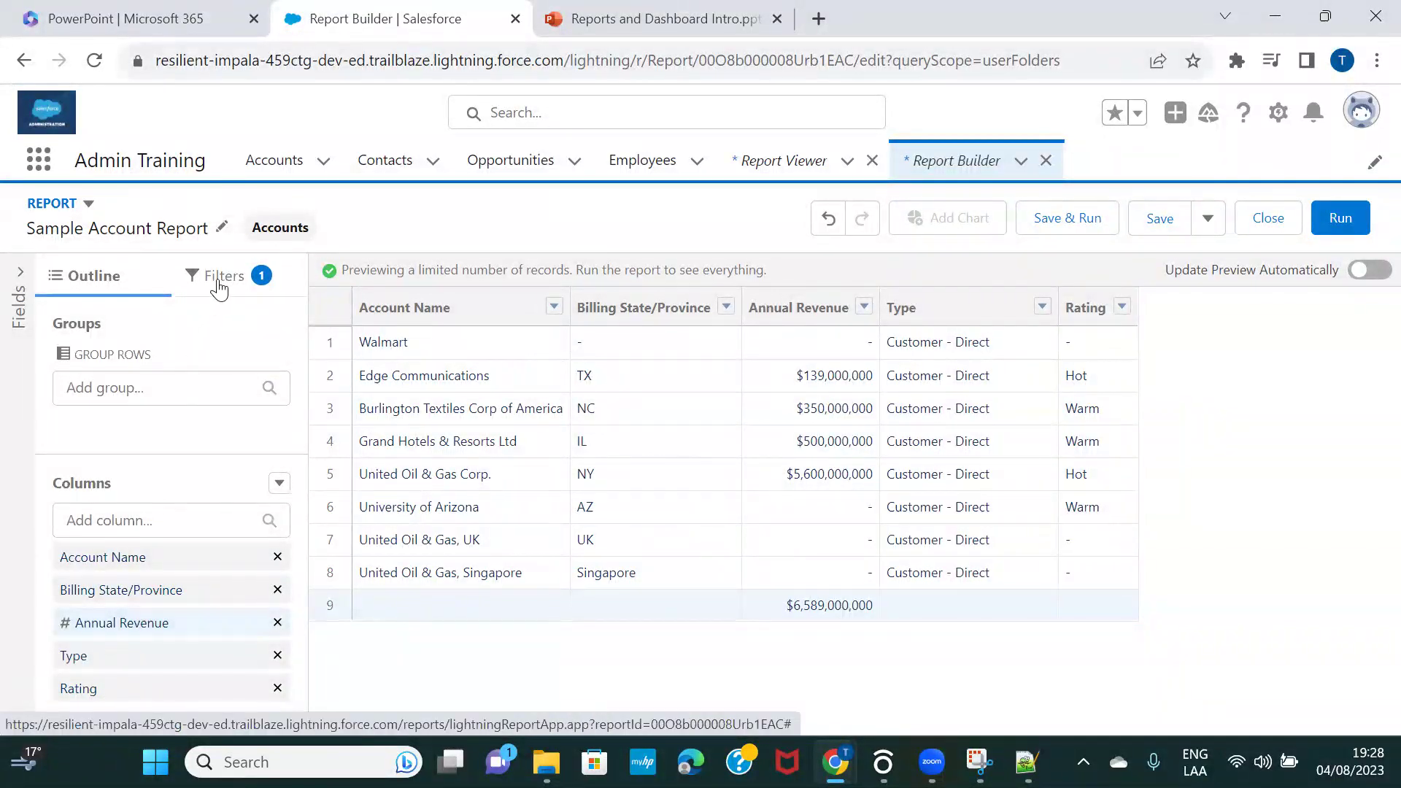
left_click(220, 288)
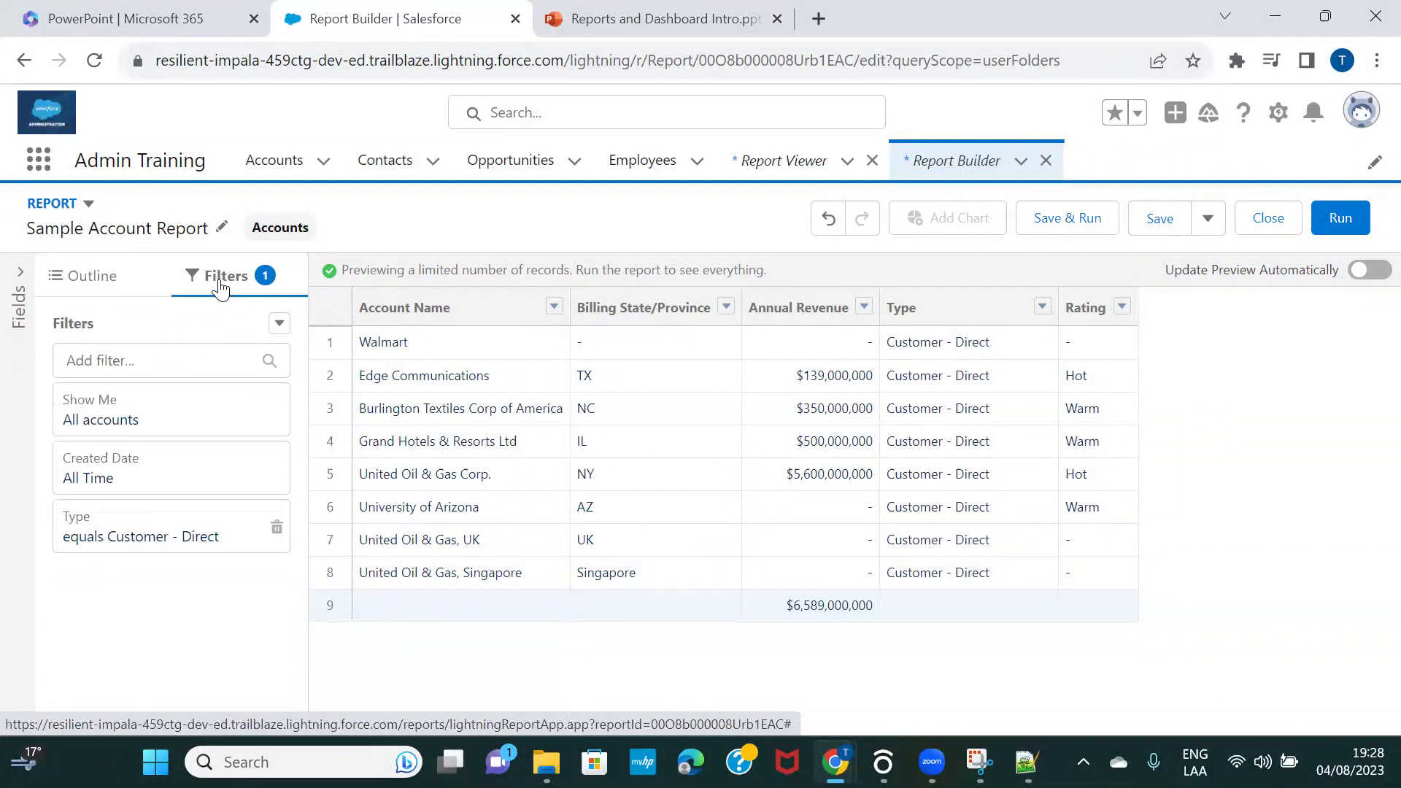
left_click(91, 294)
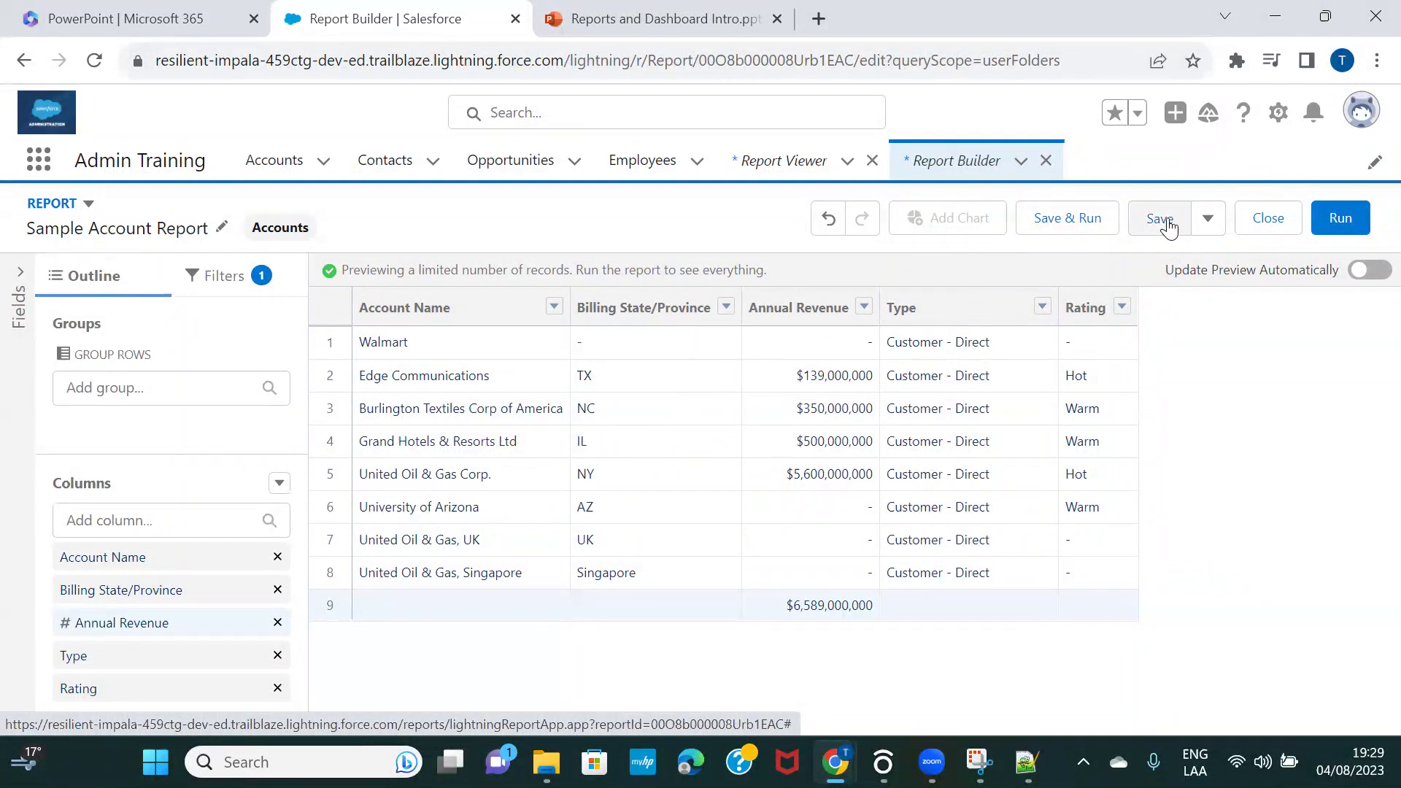
left_click(1071, 233)
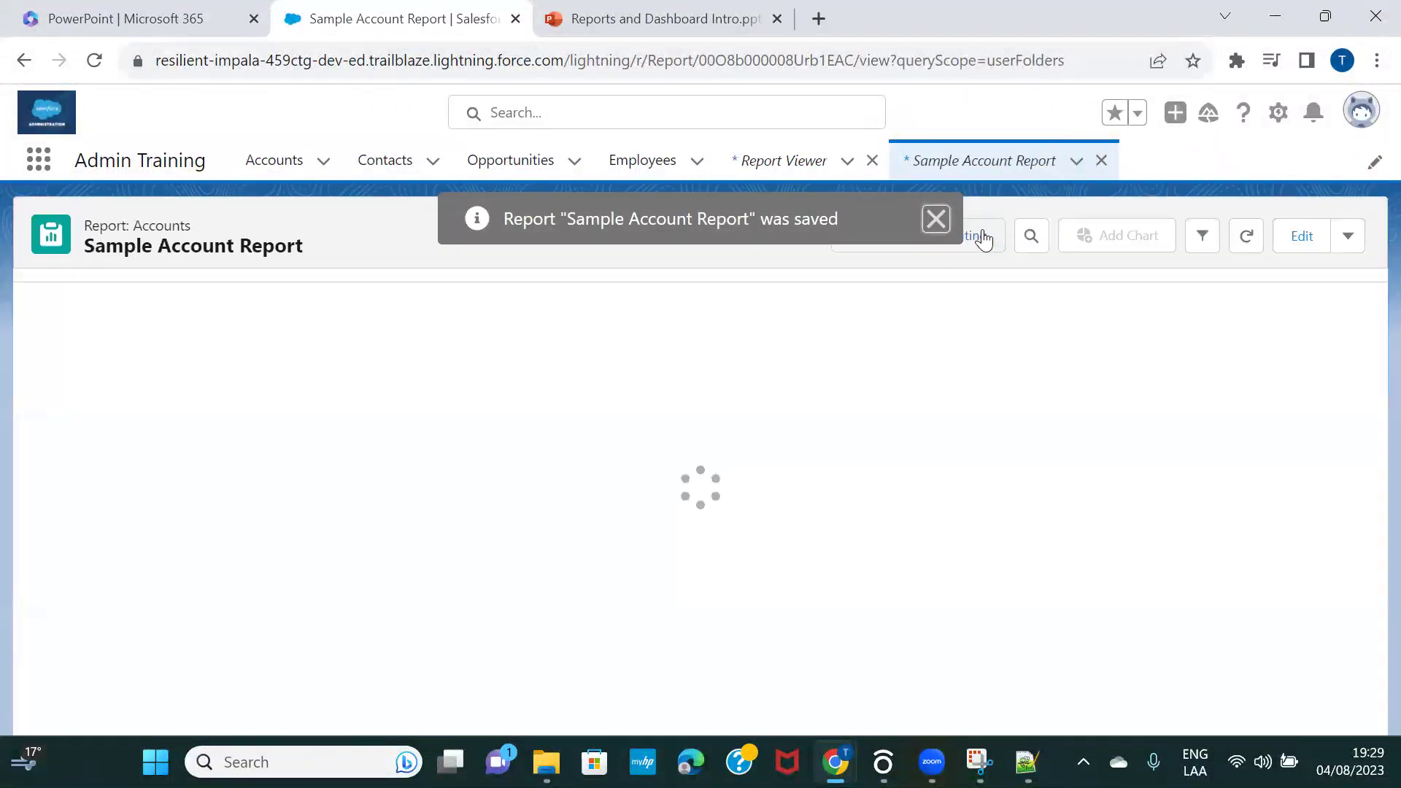
left_click(936, 219)
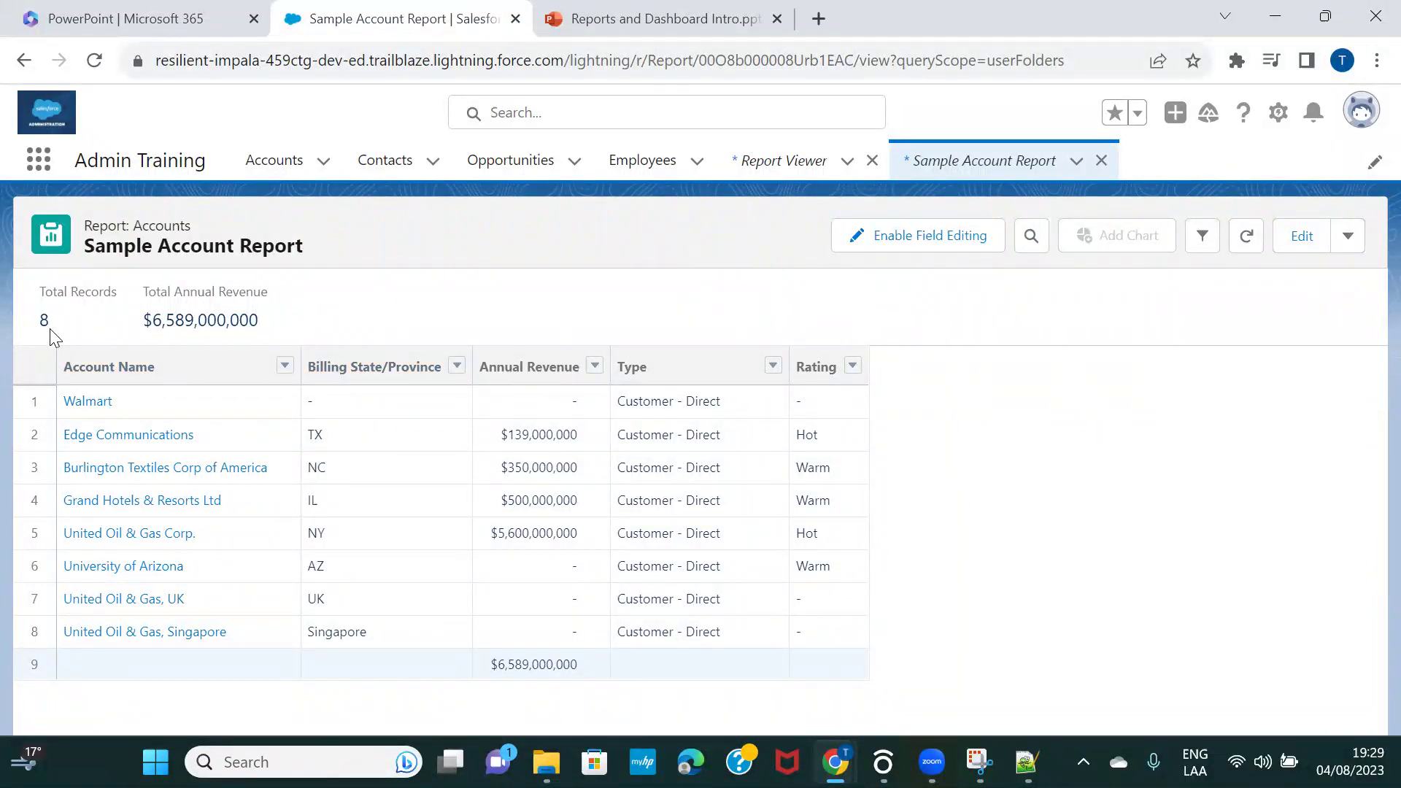
- Examine the total annual revenue and the applied filters of the Sample Account Report
double_click(194, 322)
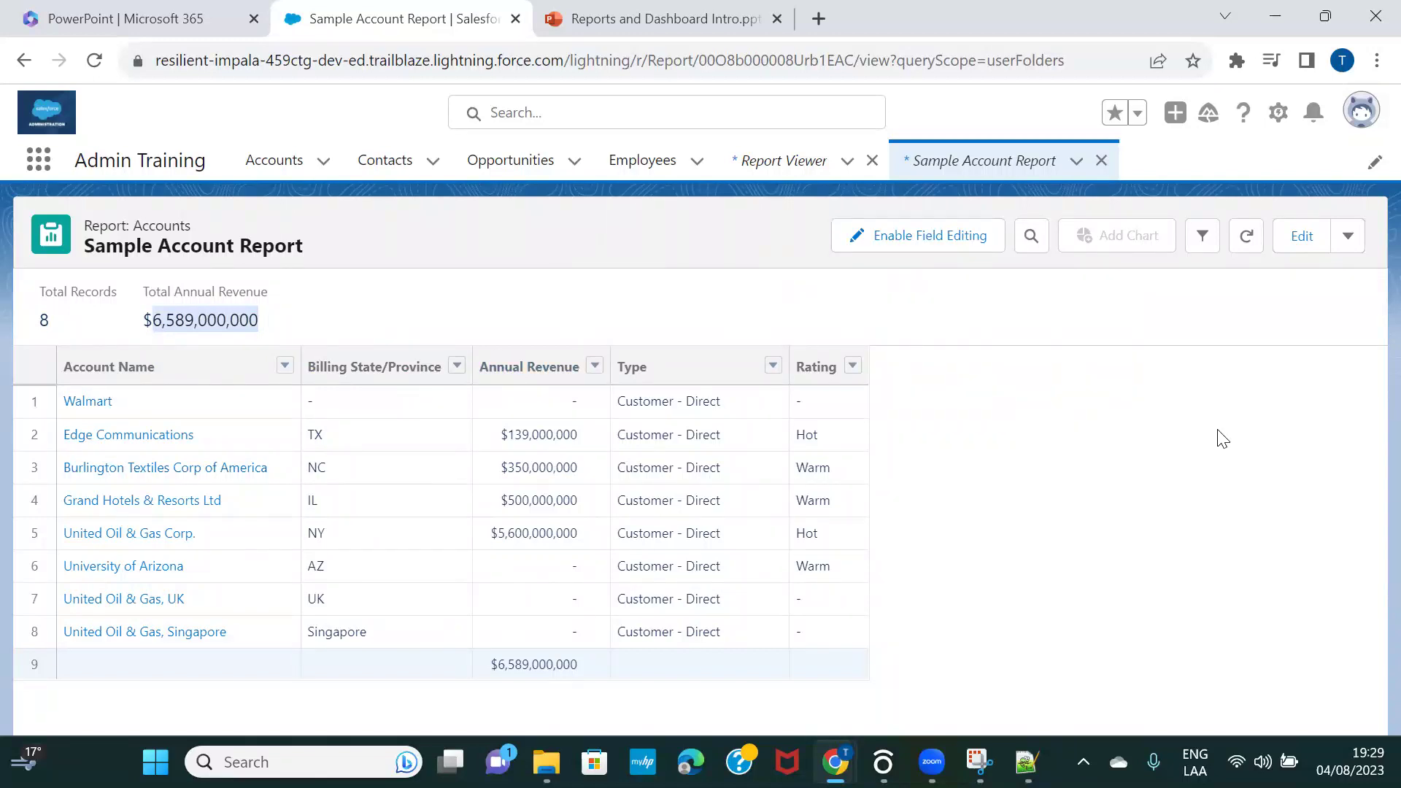
left_click(1203, 240)
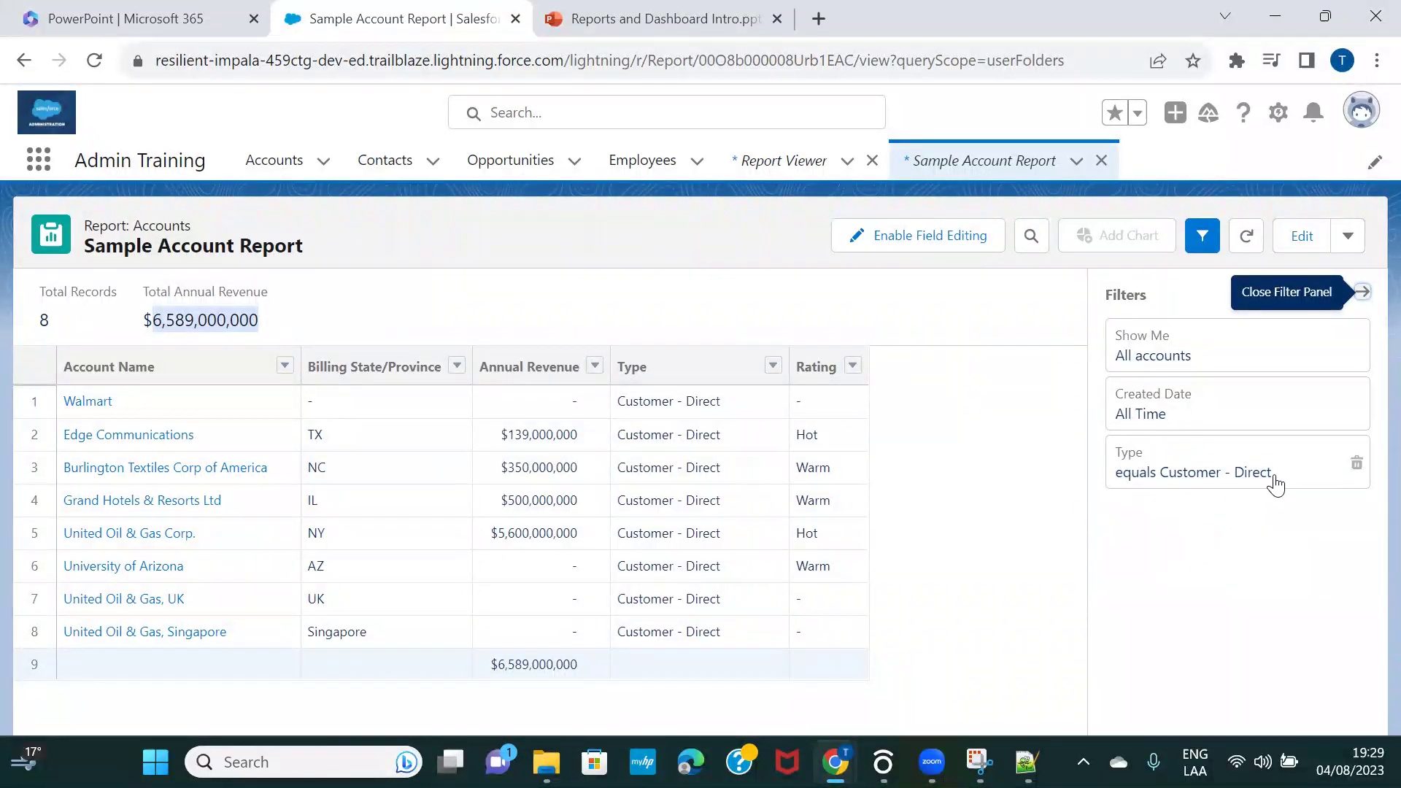
left_click(1033, 503)
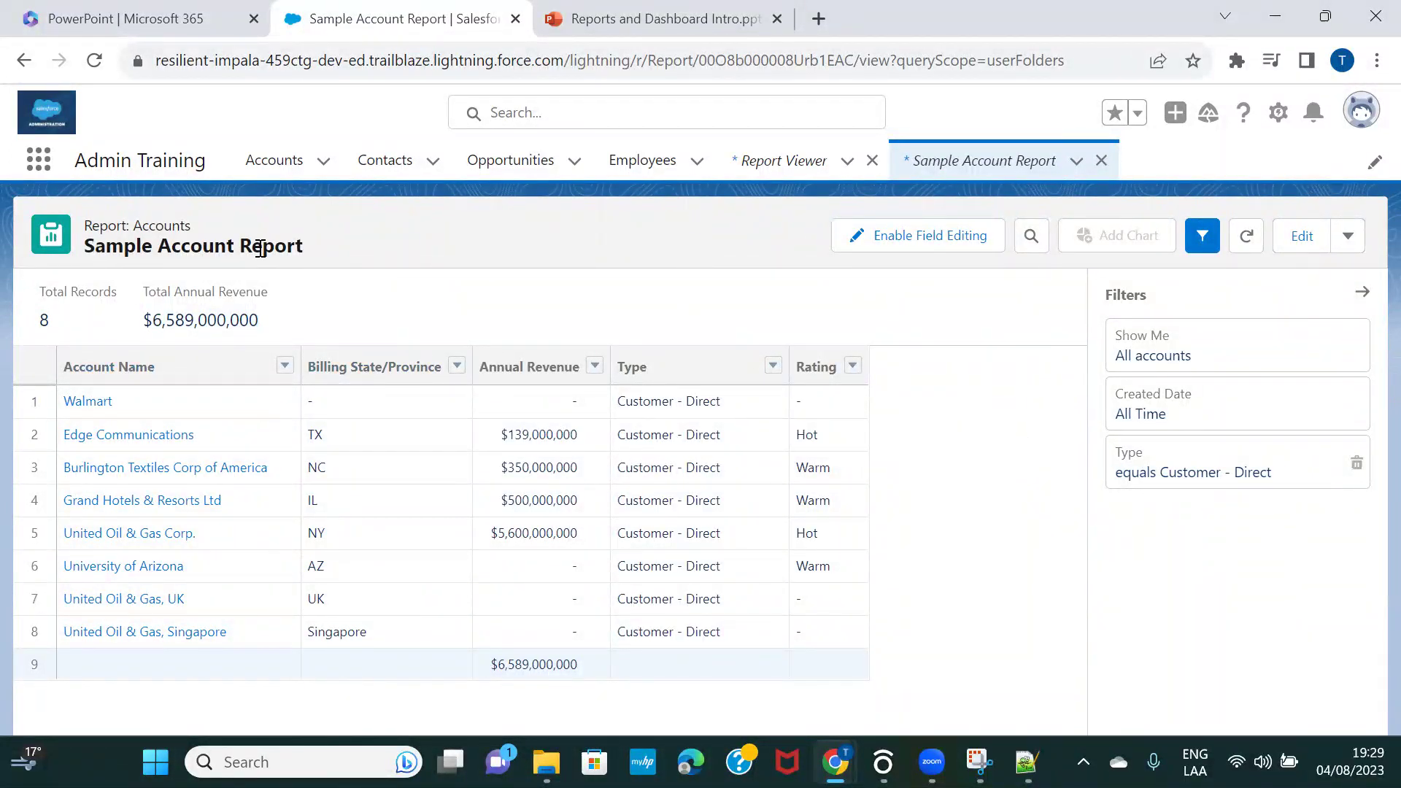
- Reopen the report for editing and examine its save properties and the available folders, closing both dialogs without saving
left_click(1293, 238)
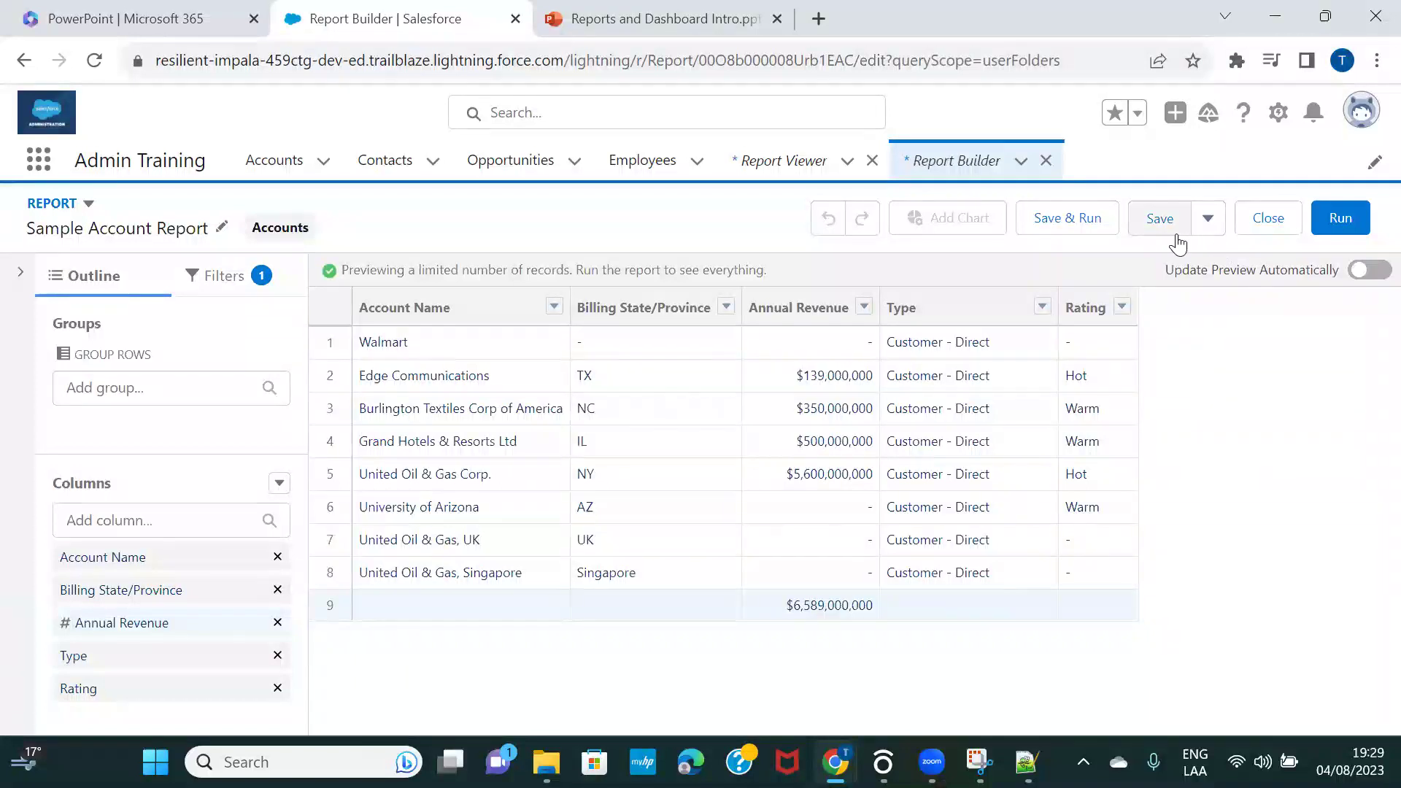
left_click(1208, 220)
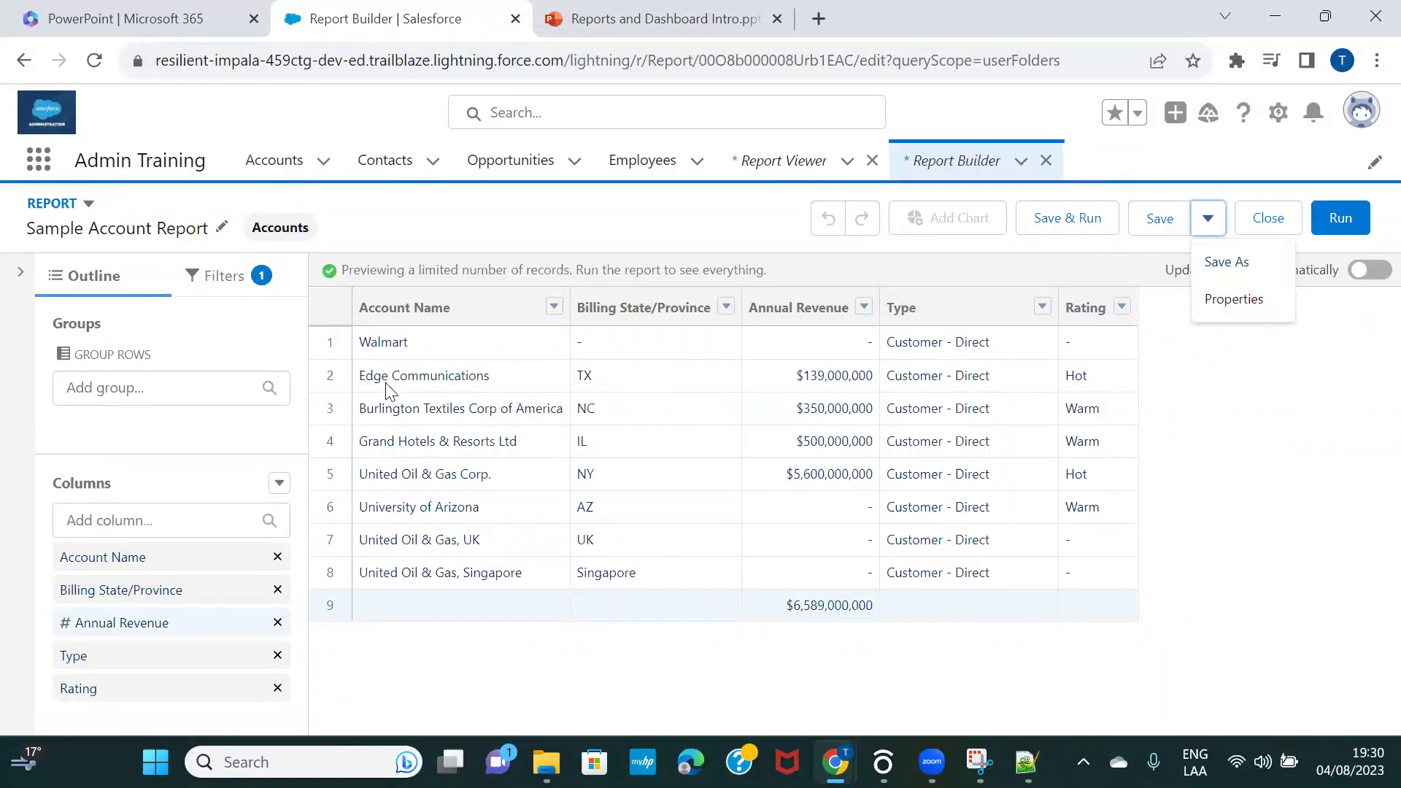
left_click(1244, 300)
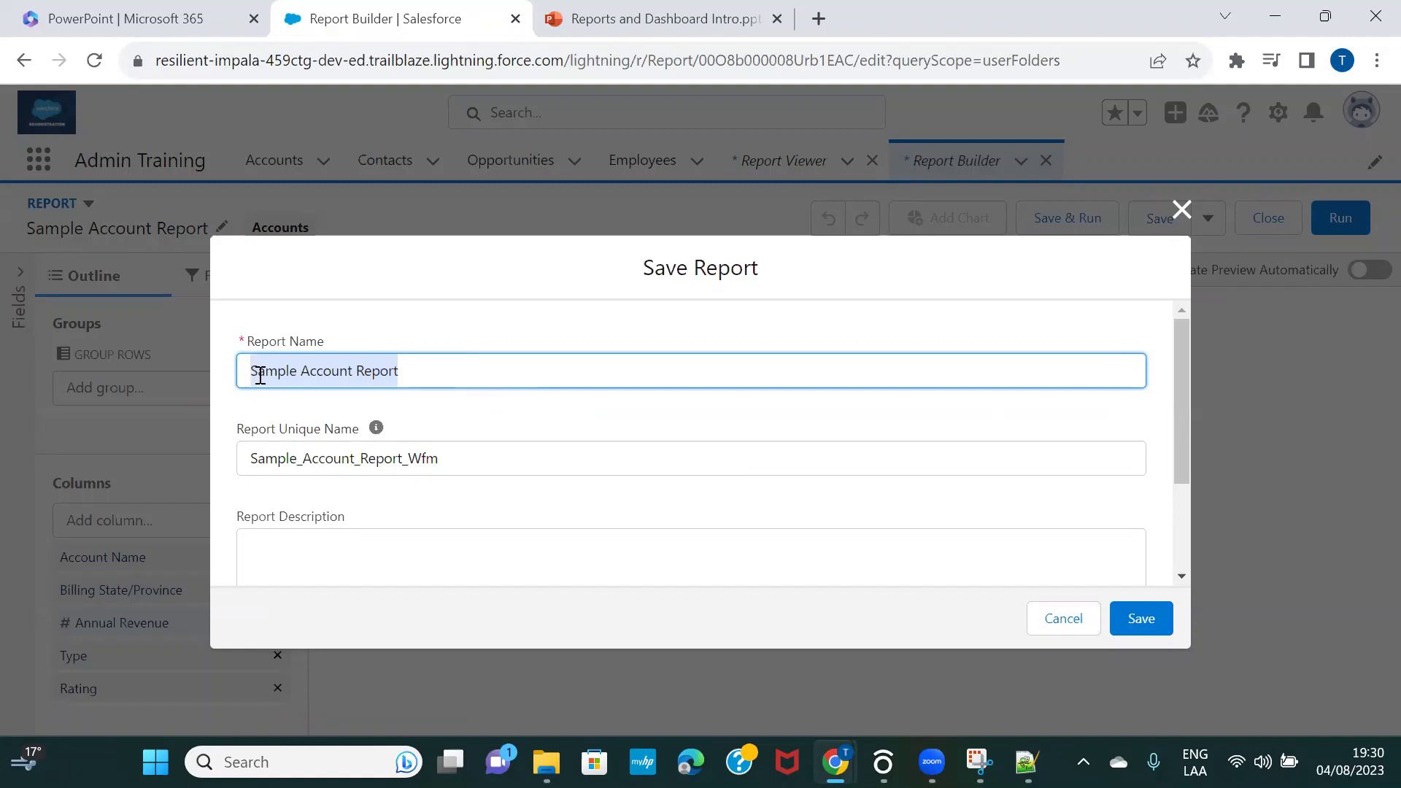
left_click(443, 370)
scroll(533, 421, "down", 3)
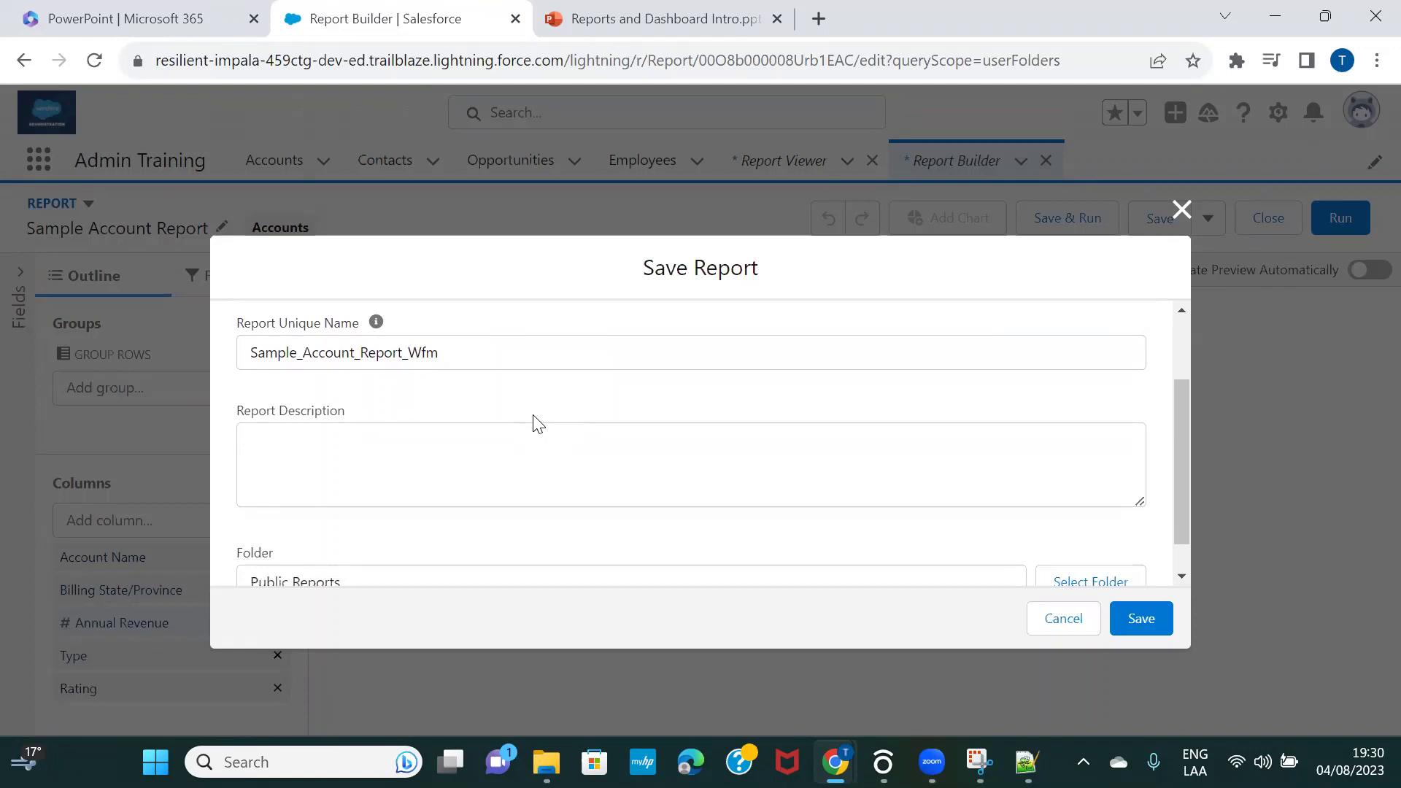
scroll(451, 369, "down", 2)
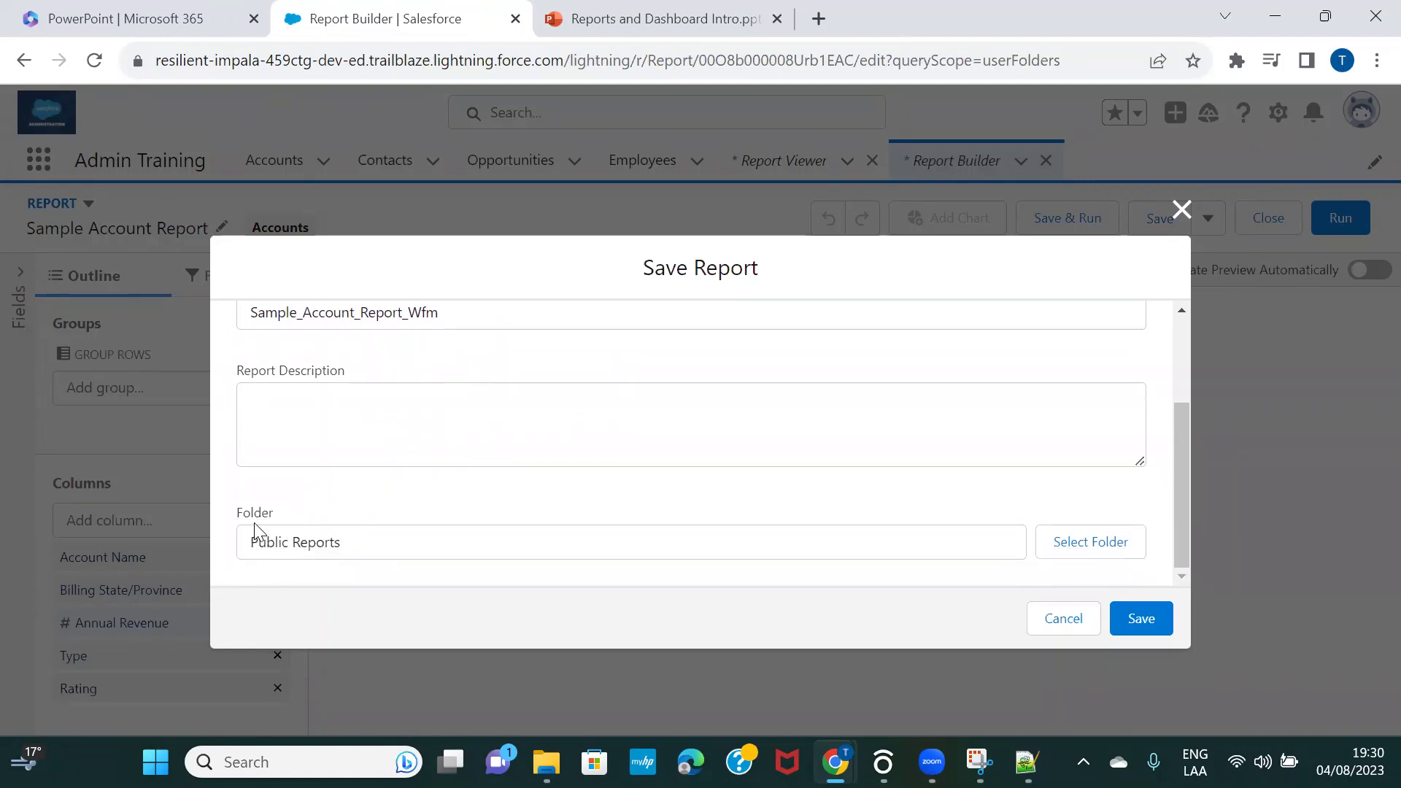
left_click(1106, 549)
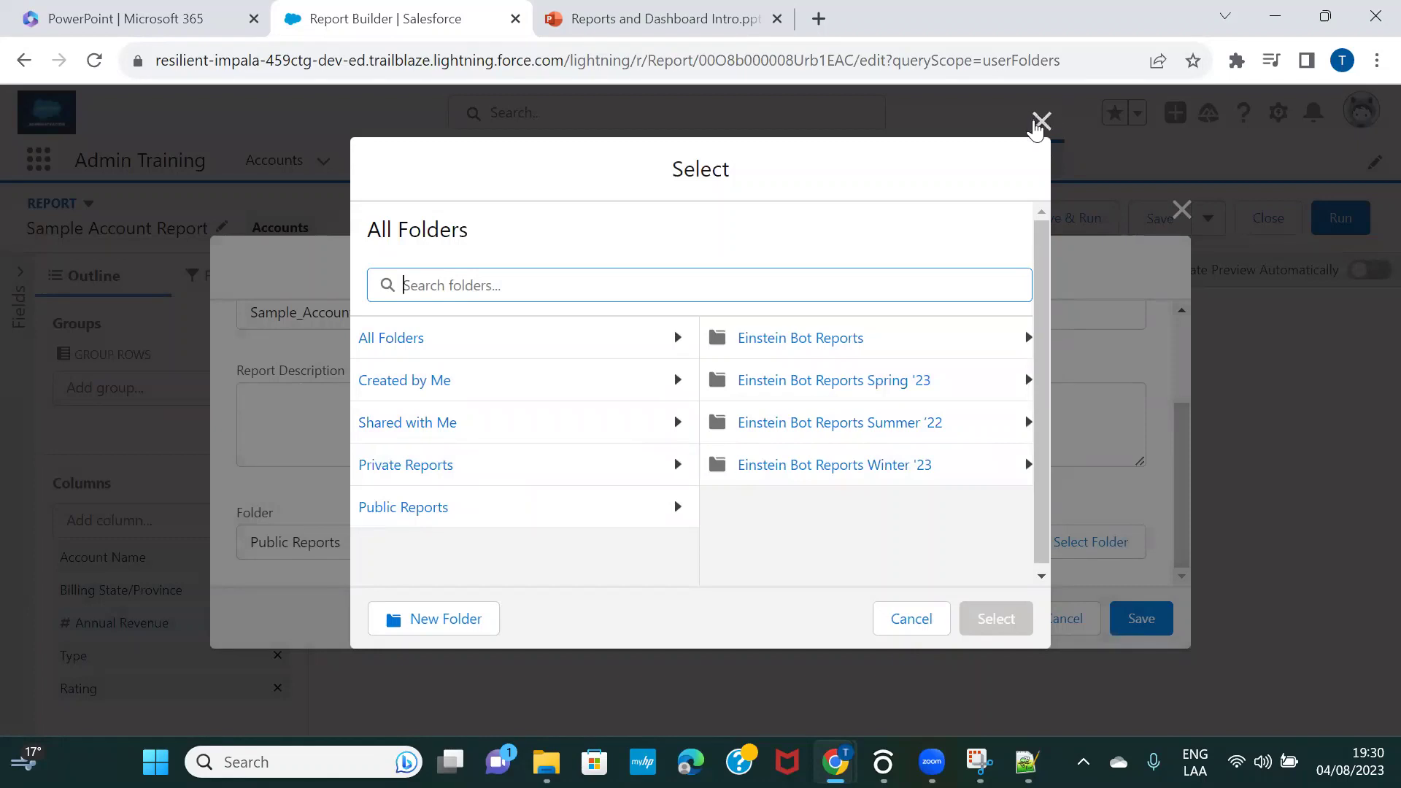
left_click(1039, 121)
left_click(1182, 210)
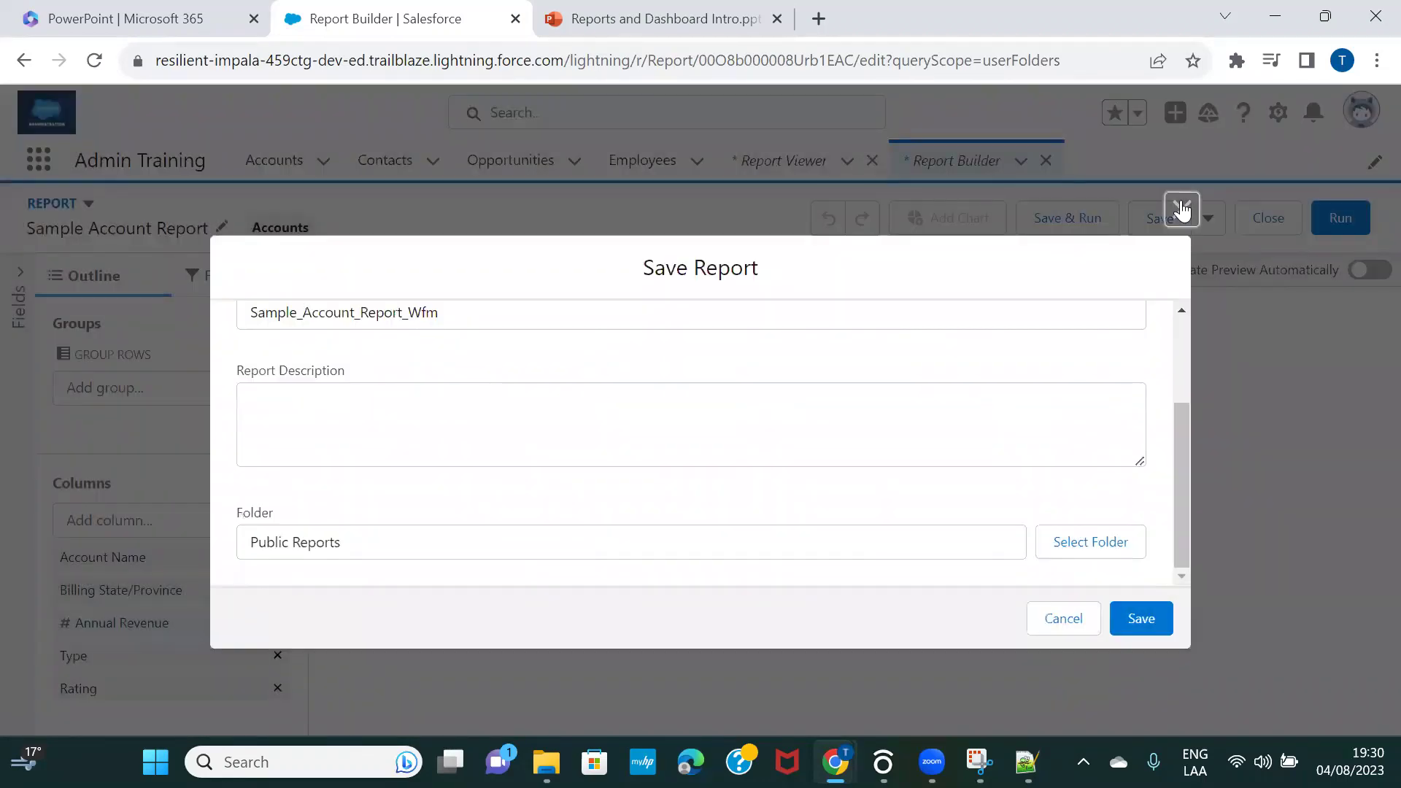
- Switch to the PowerPoint presentation and look through the Report Customization, Dynamic Reports and Types of Report slides
left_click(759, 9)
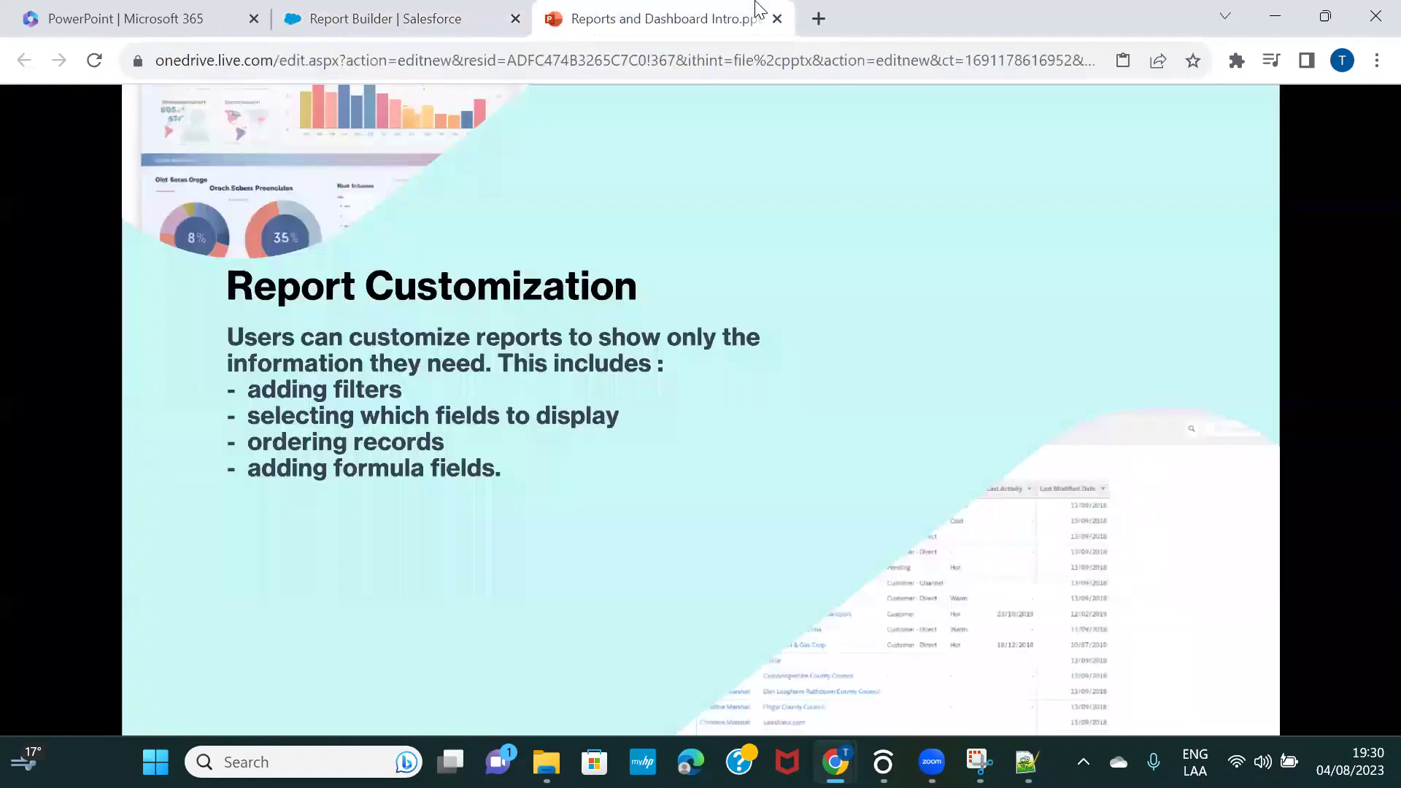
left_click(950, 460)
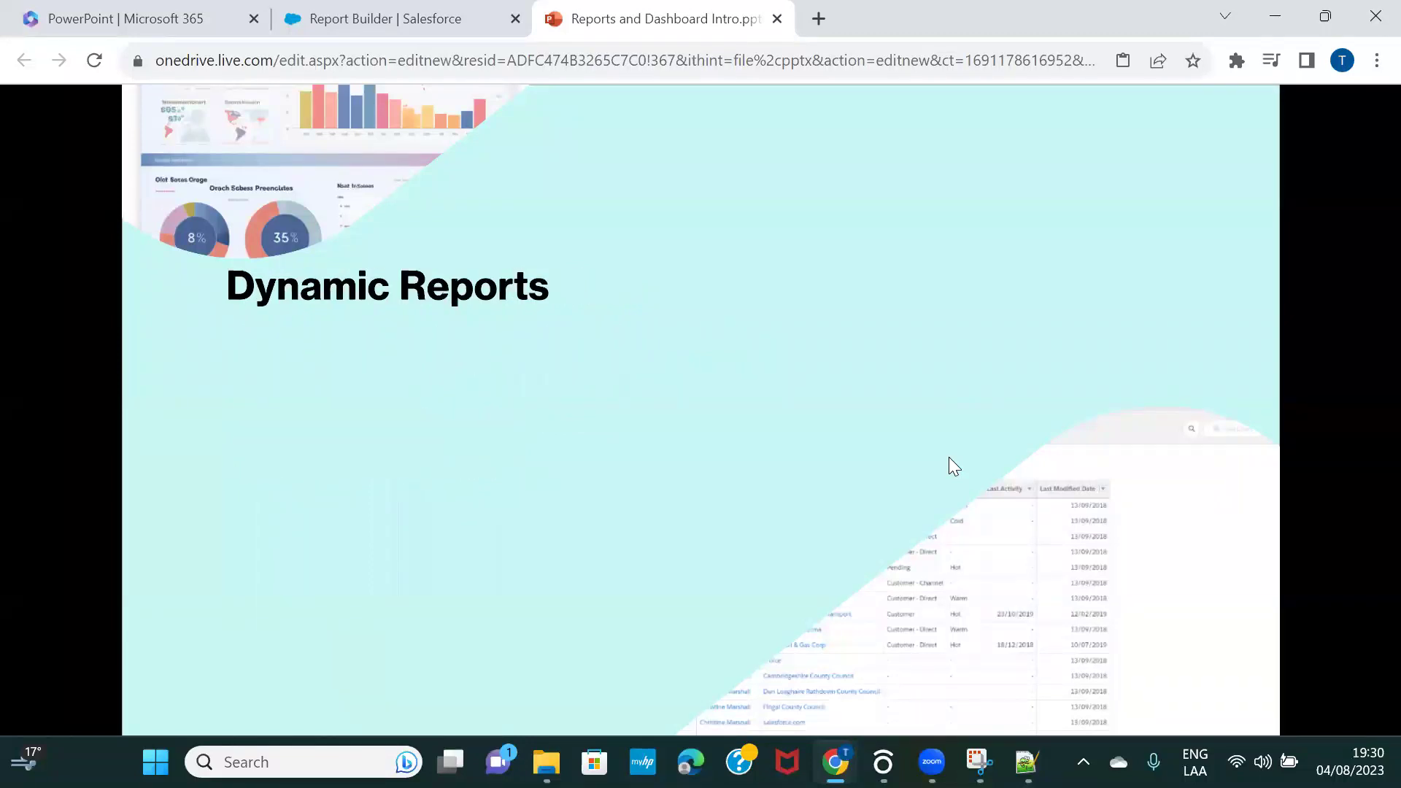
key("Left")
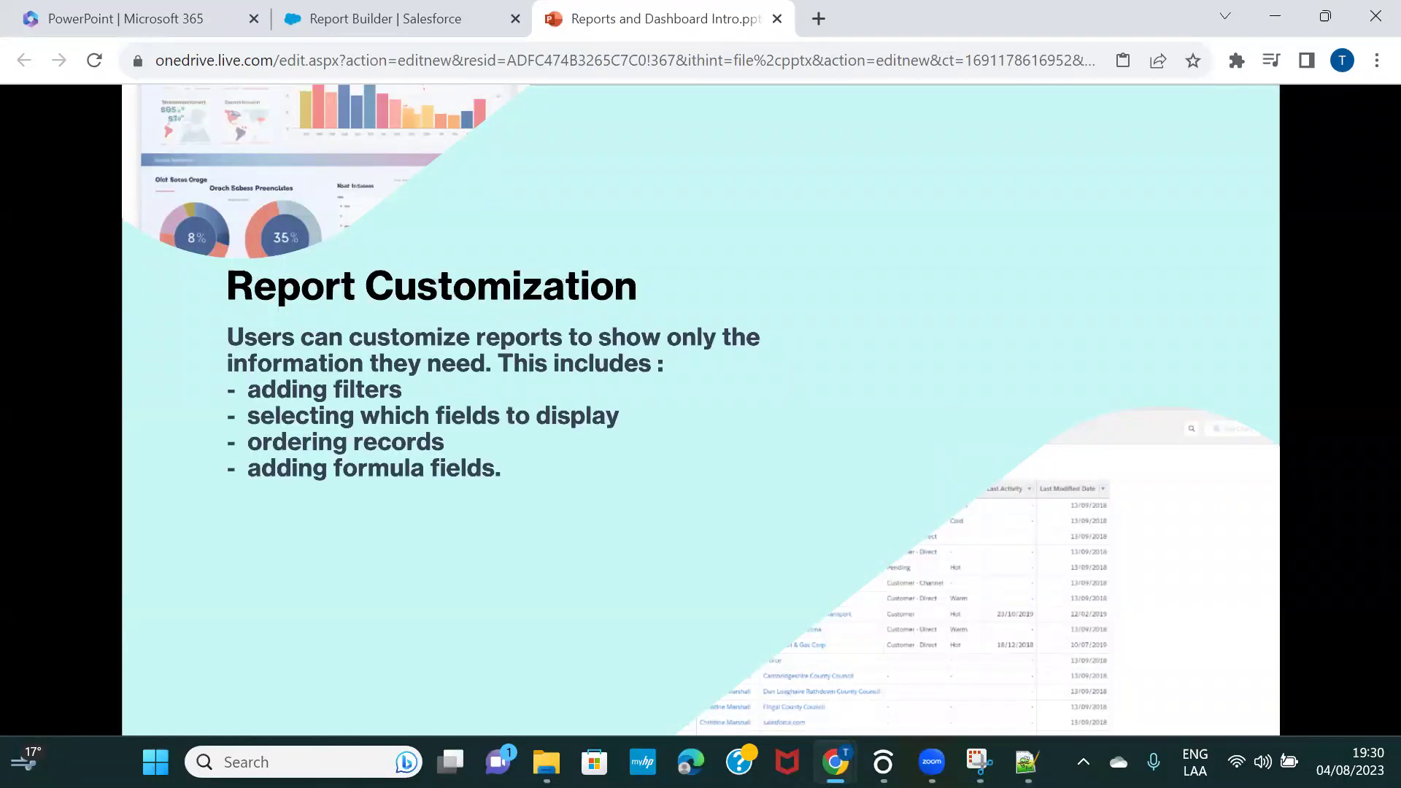
key("Left")
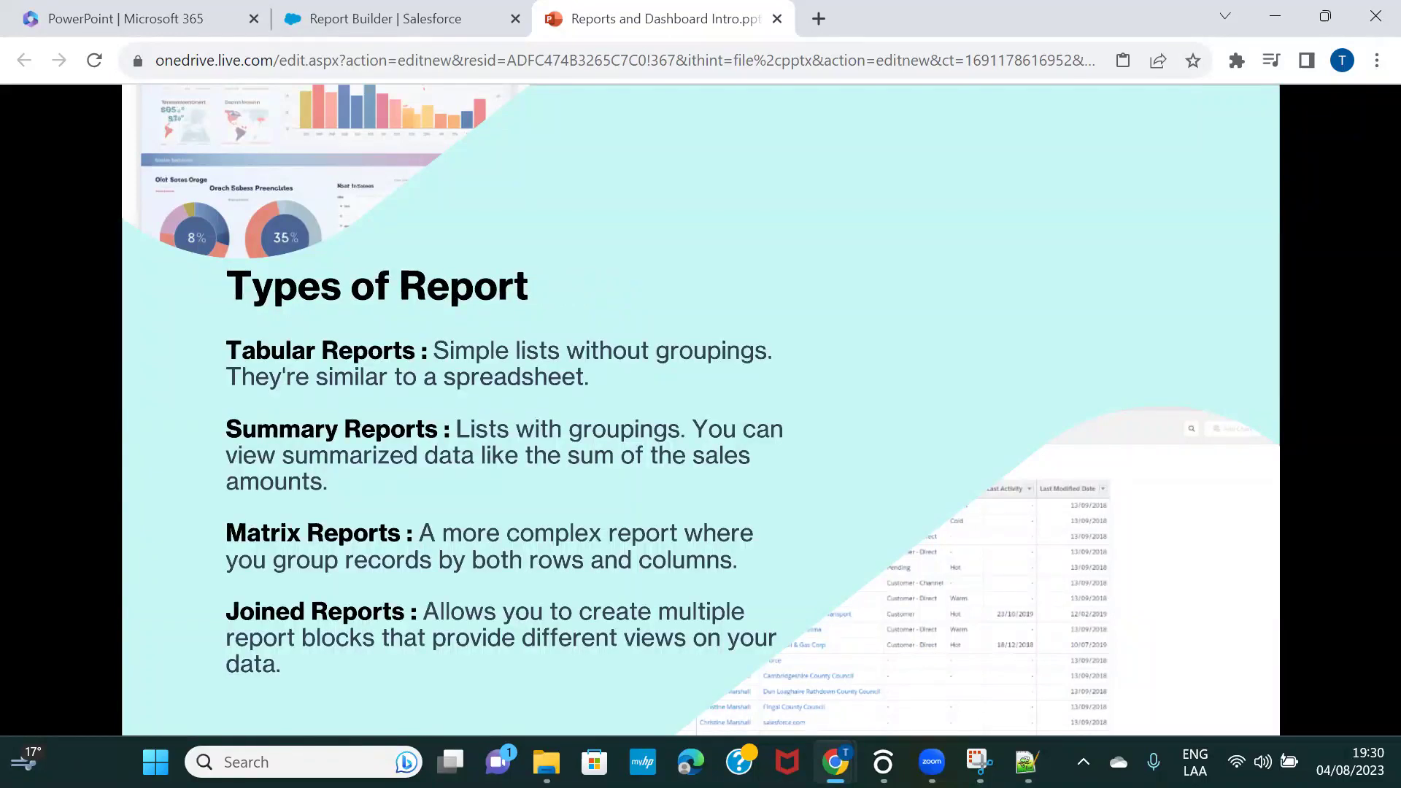
key("Right")
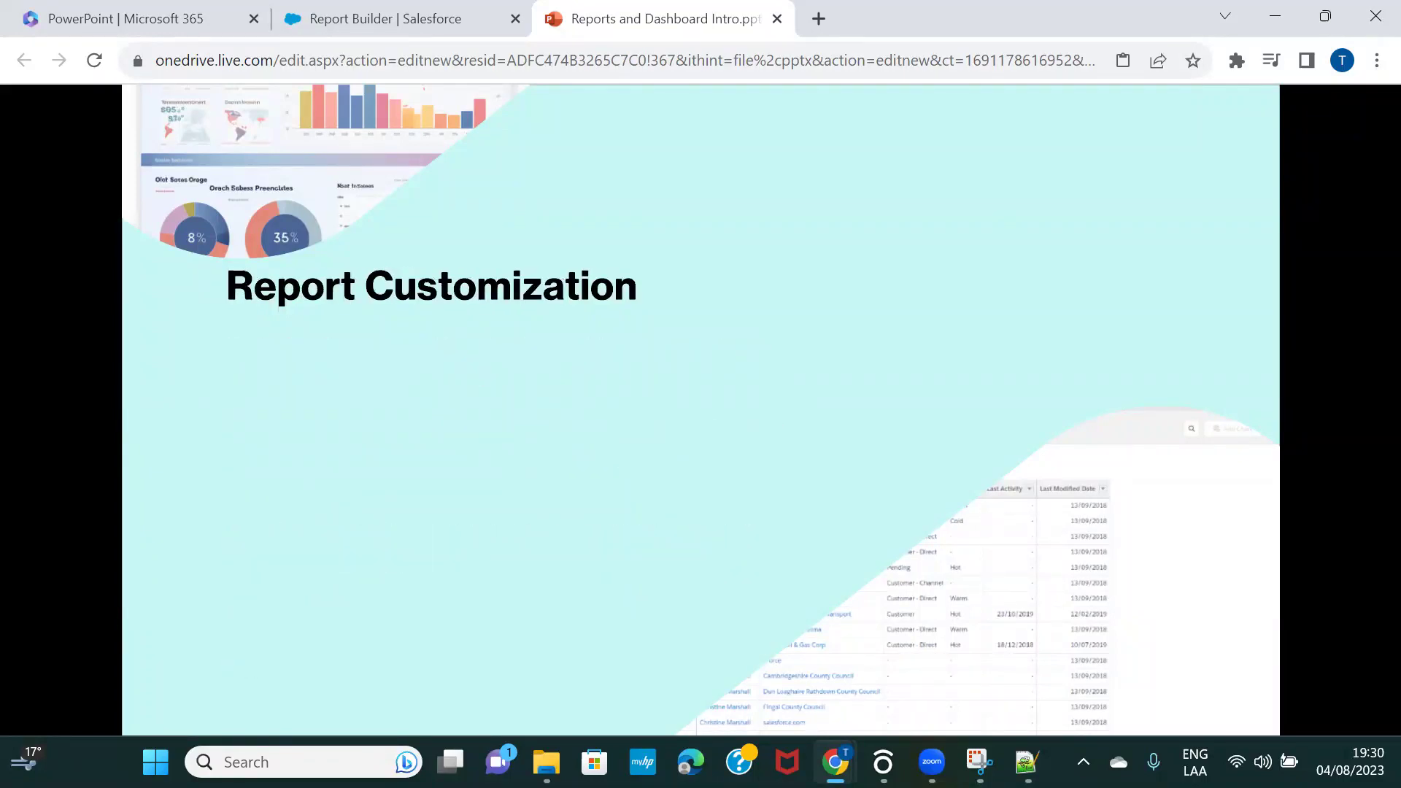
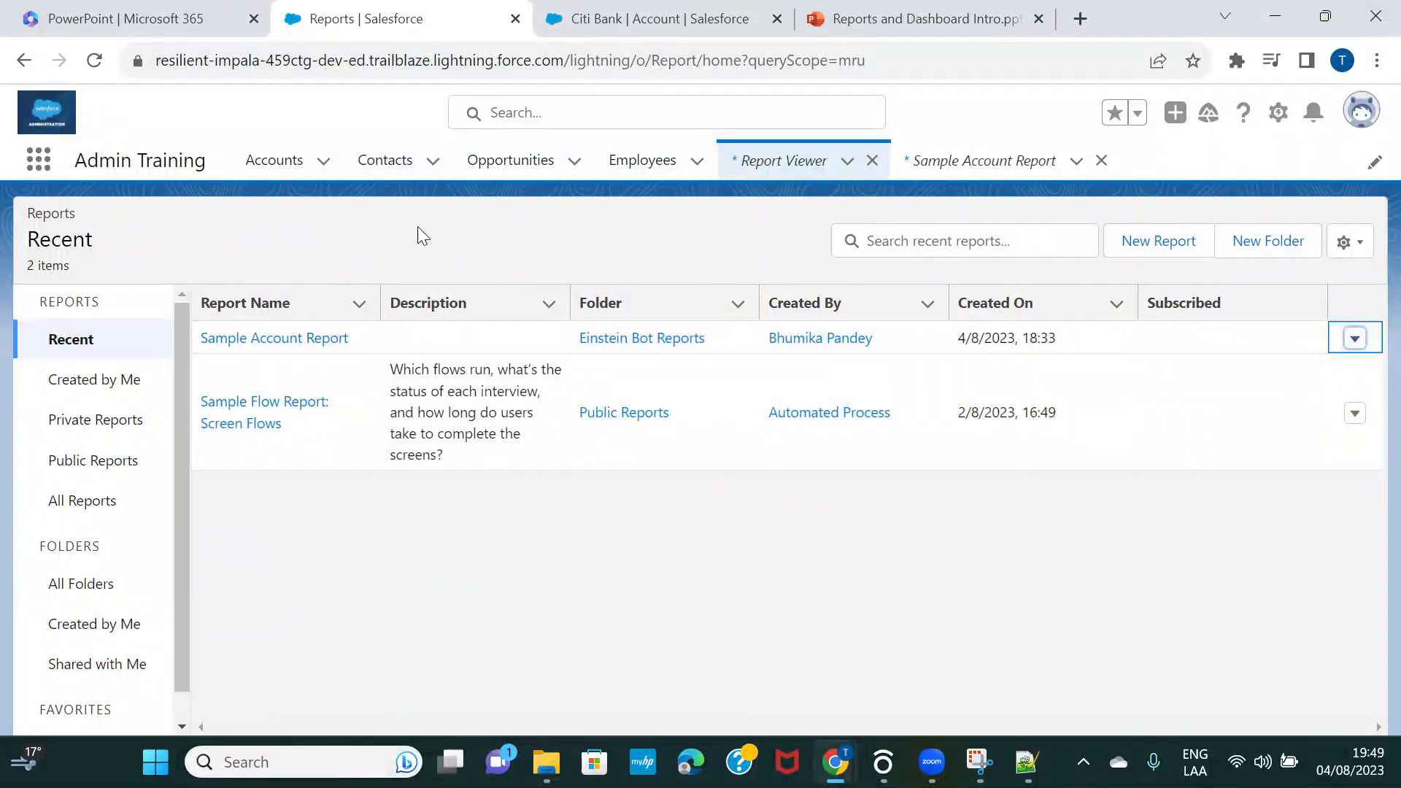
- Search the apps and items for "das", open Dashboards and show the All Dashboards list
left_click(37, 159)
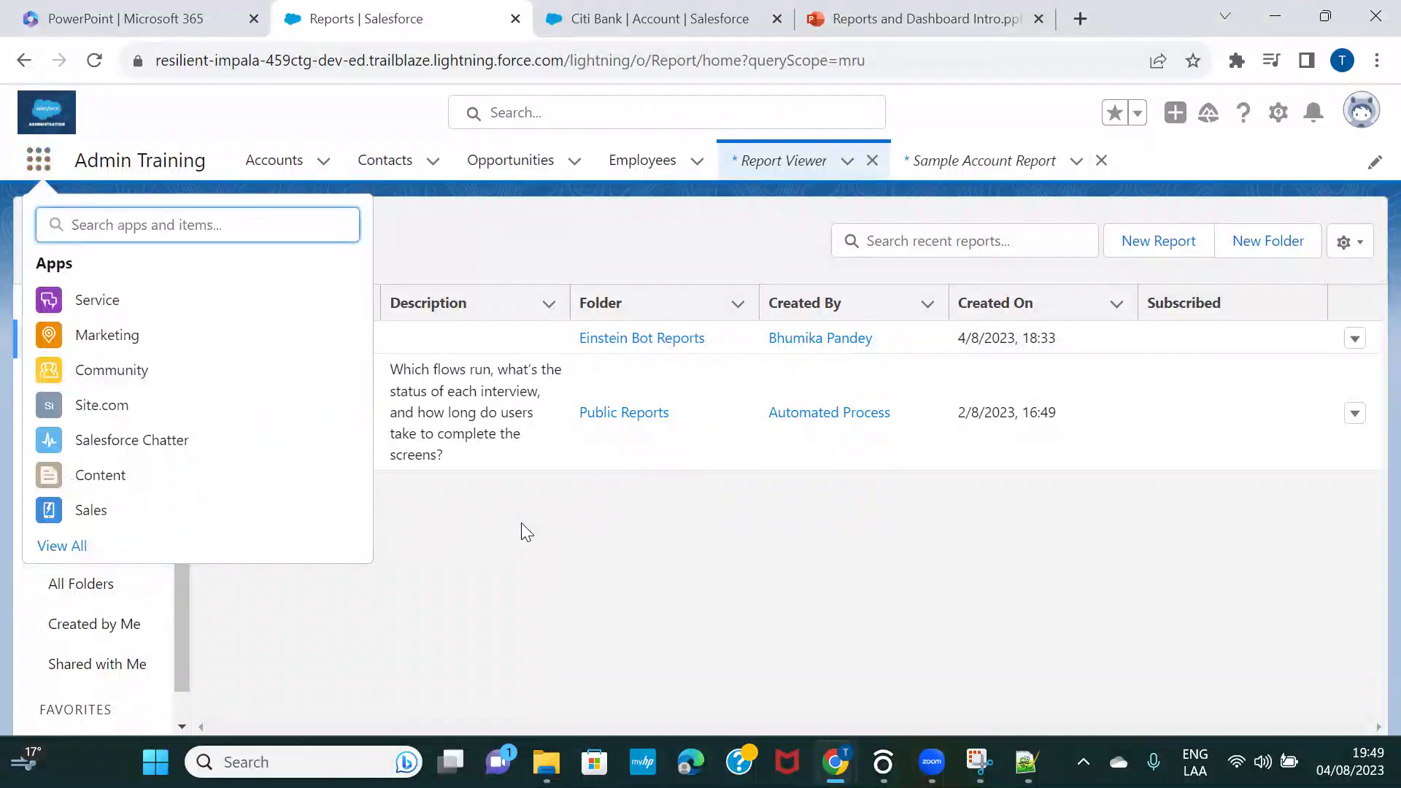
type("das")
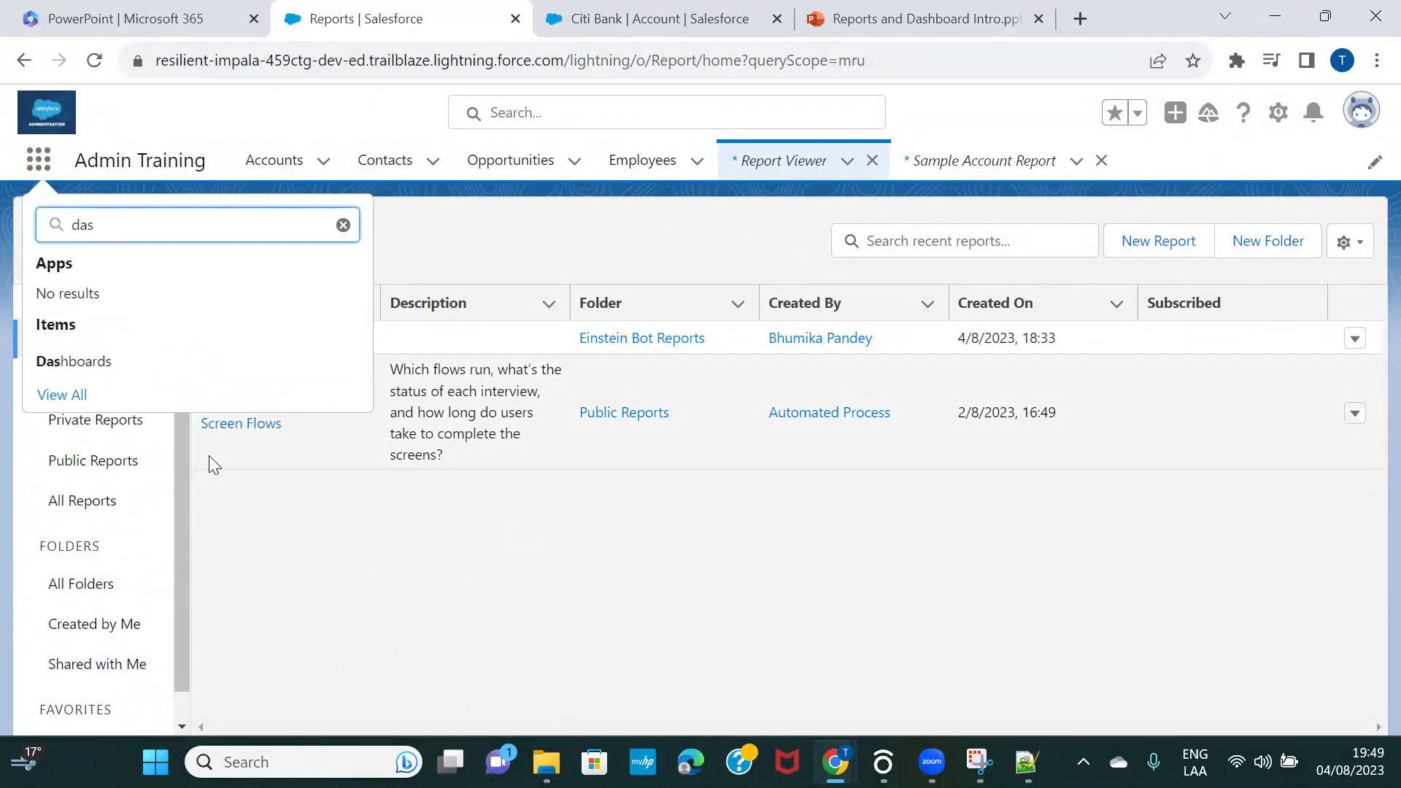
left_click(62, 361)
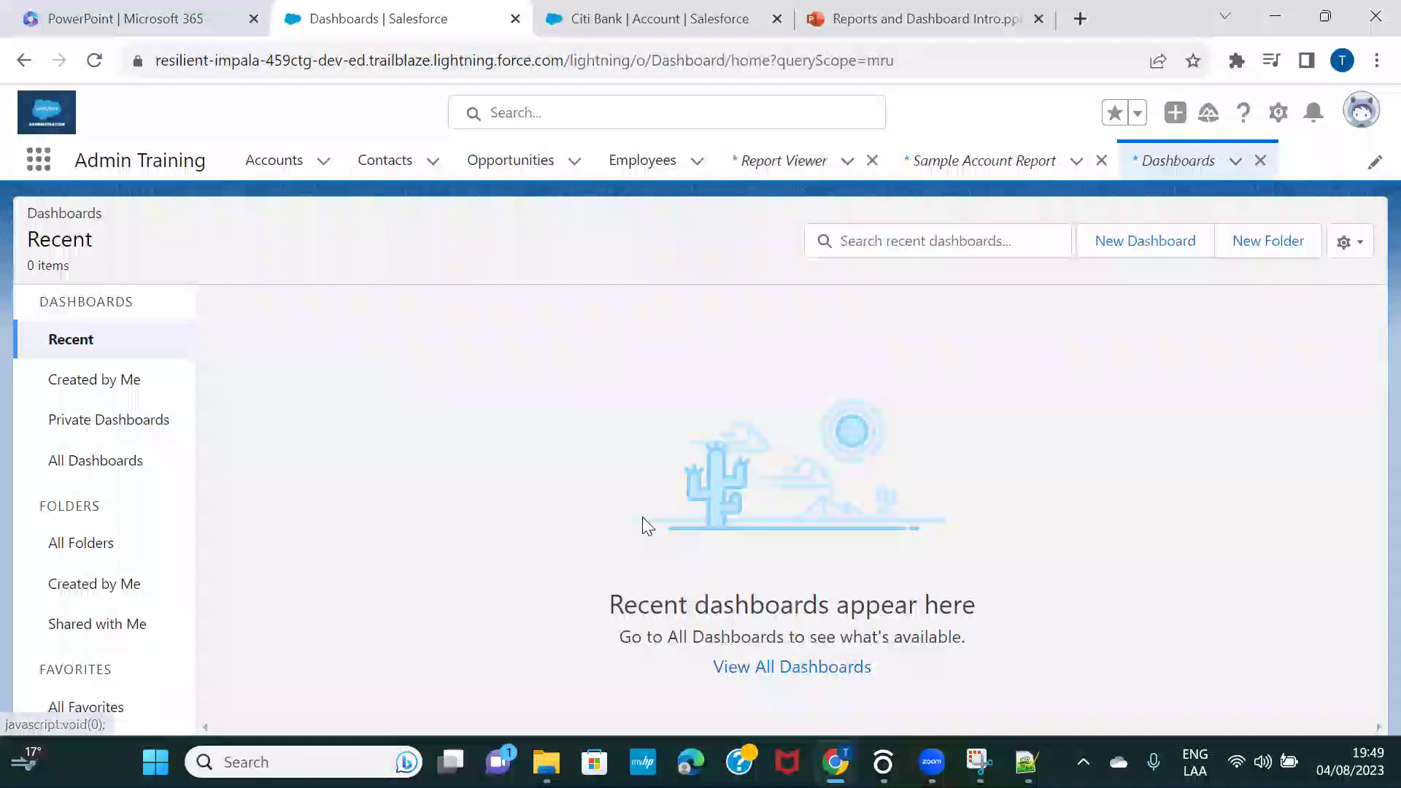
left_click(140, 470)
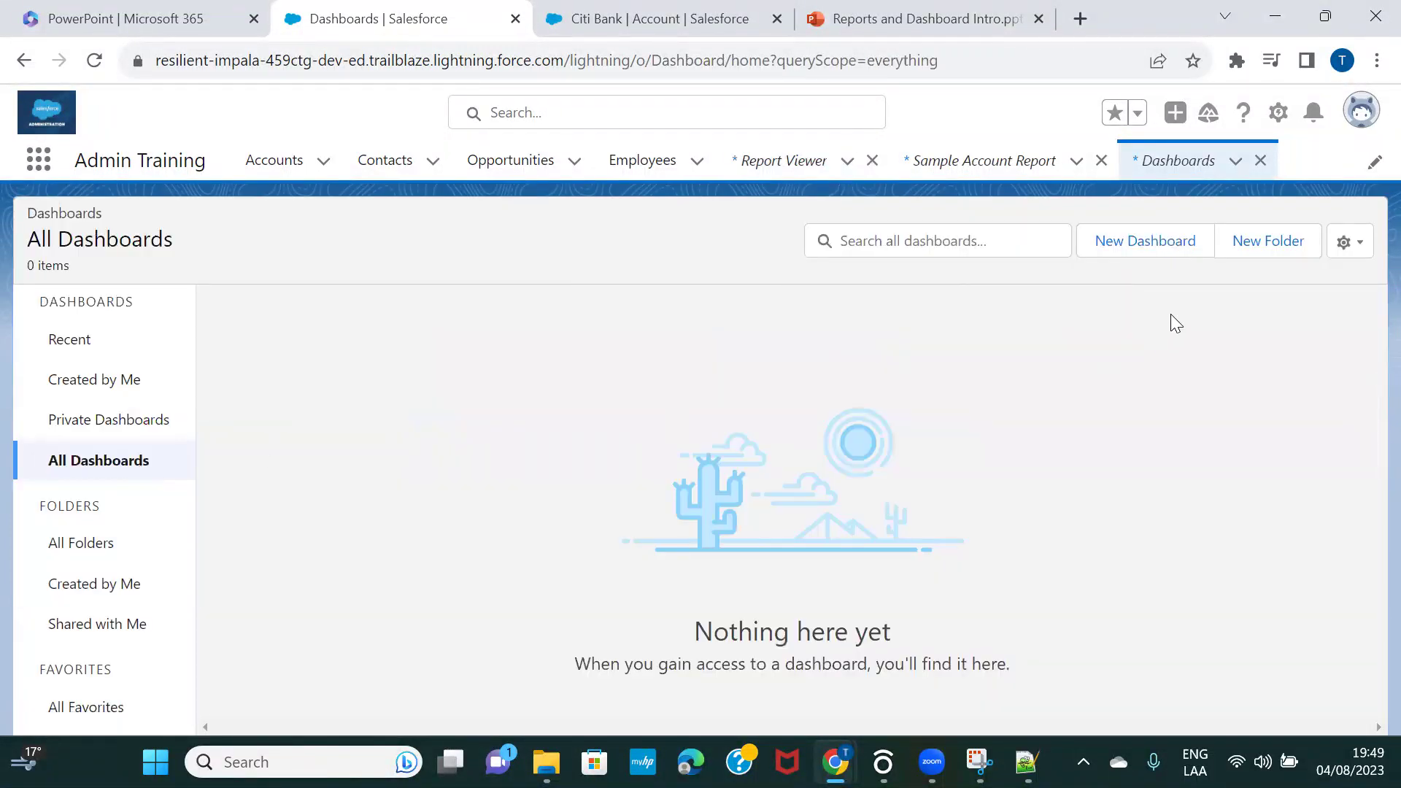
- Start a new dashboard and name it Sample Account Dashboard
left_click(1109, 248)
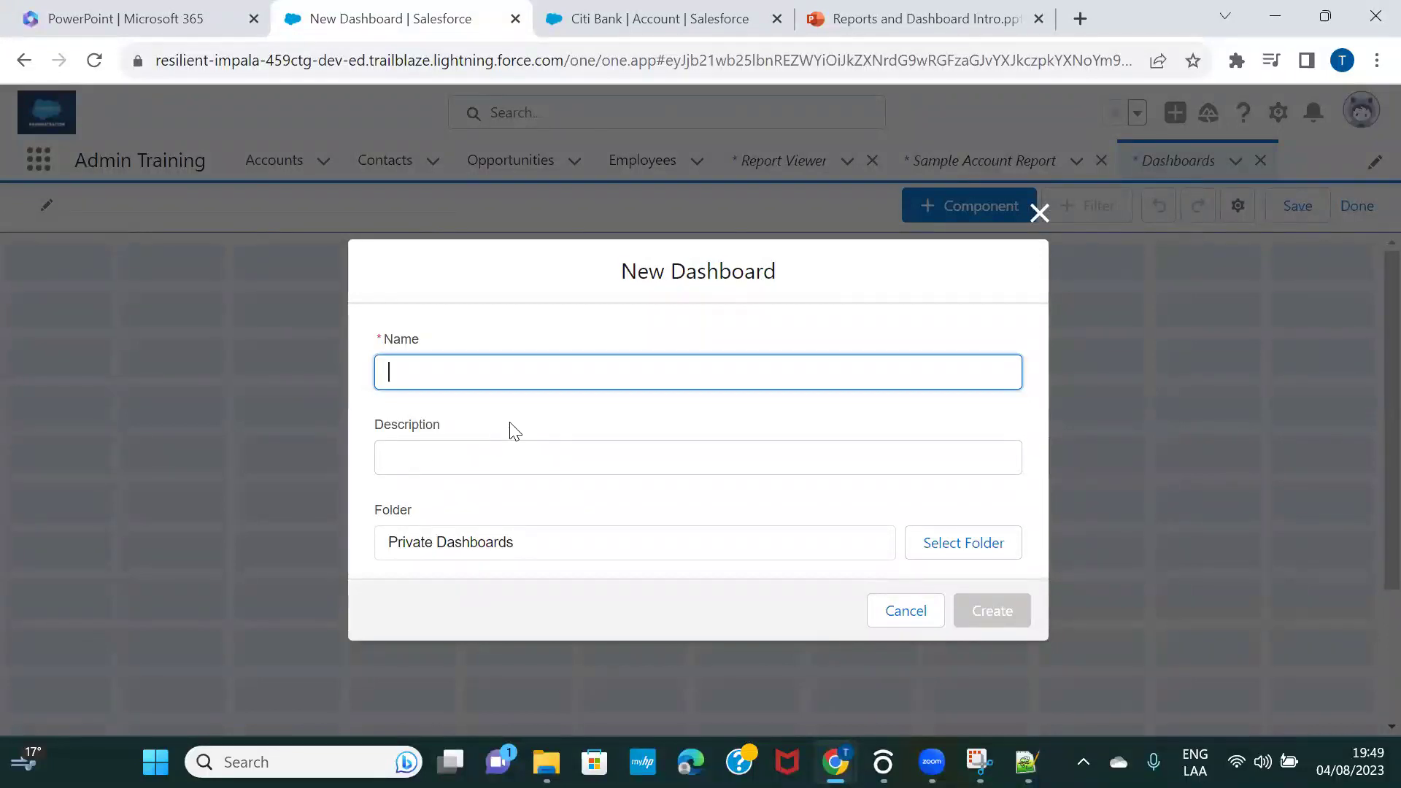
type("Sample A")
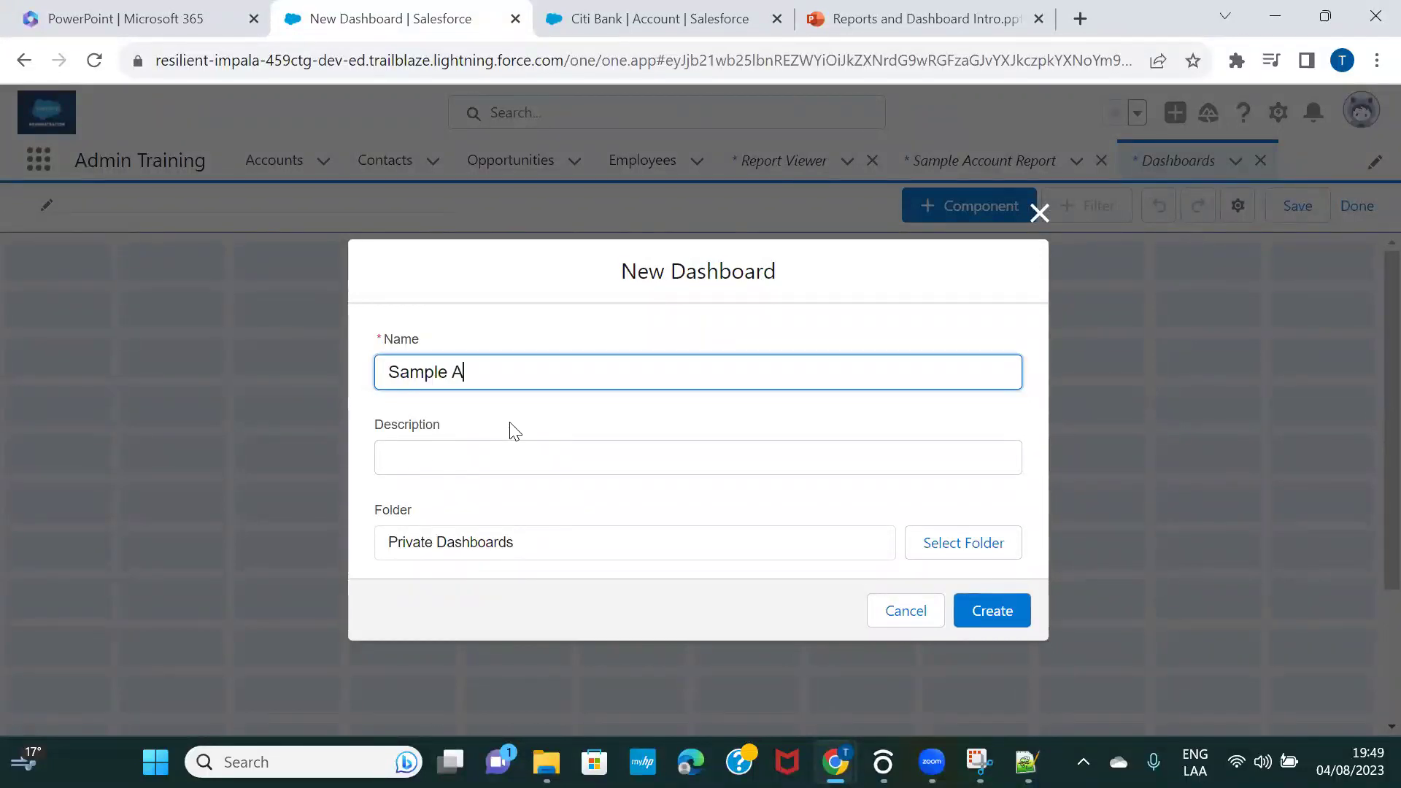
type("ccount Dashboard")
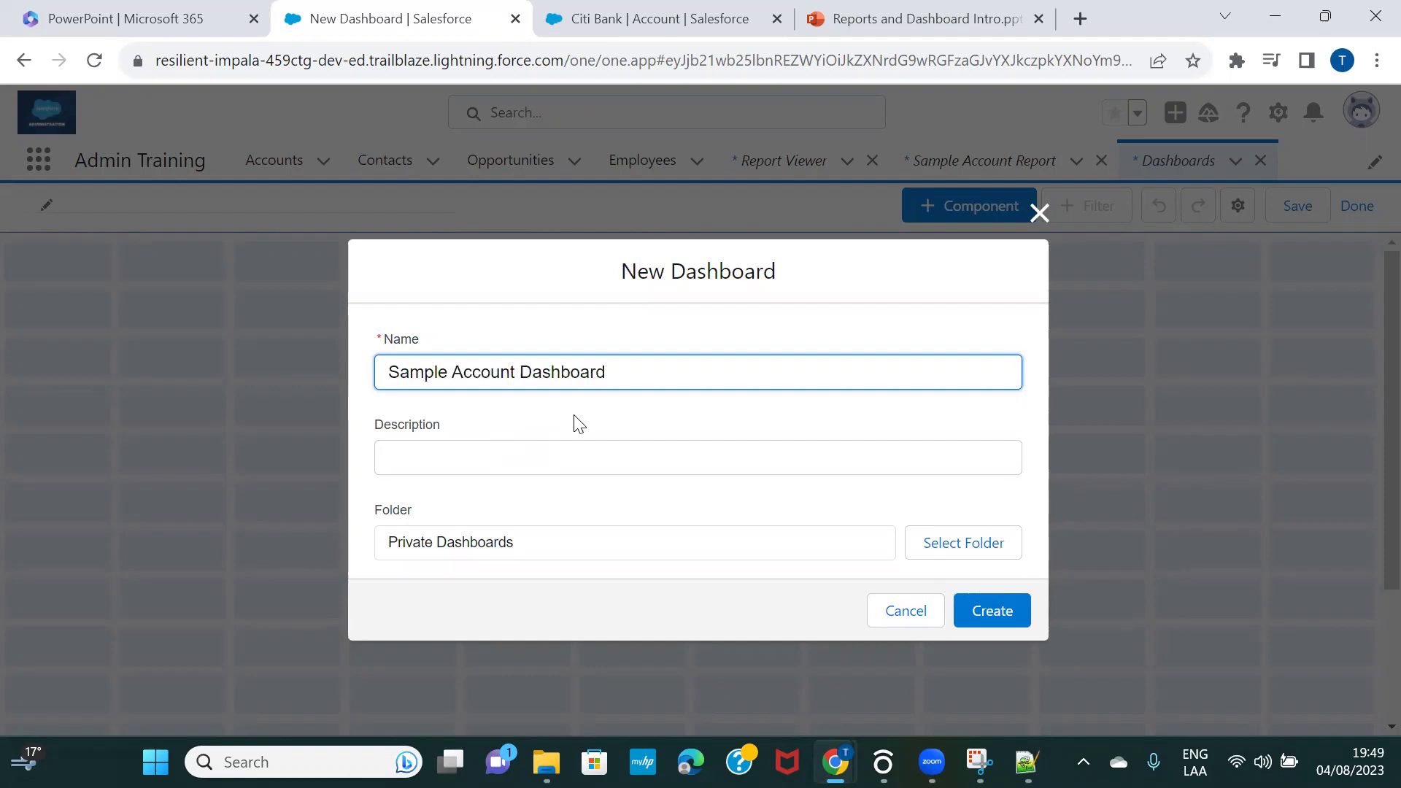
key("Tab")
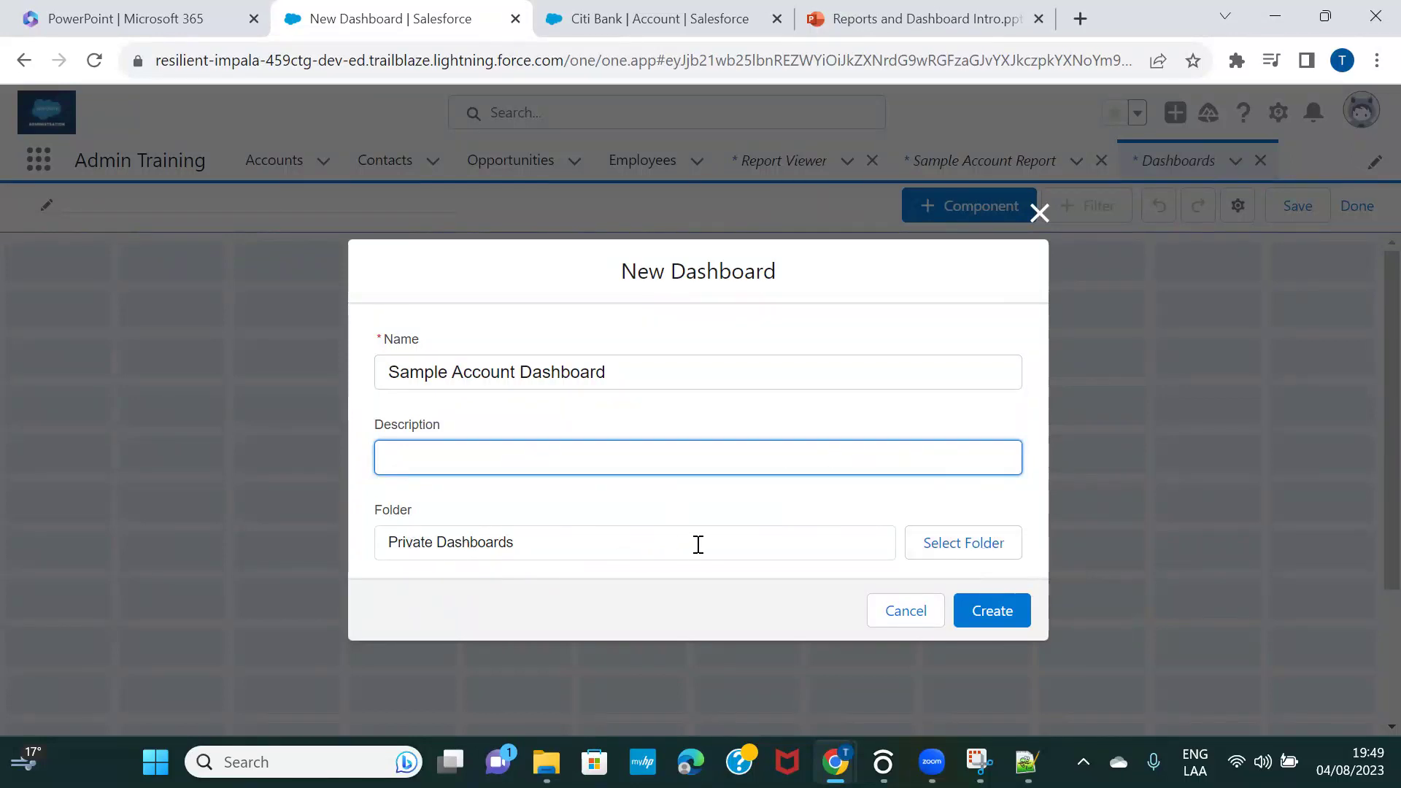
- Select Private Dashboards as the dashboard's folder and create the dashboard
left_click(970, 551)
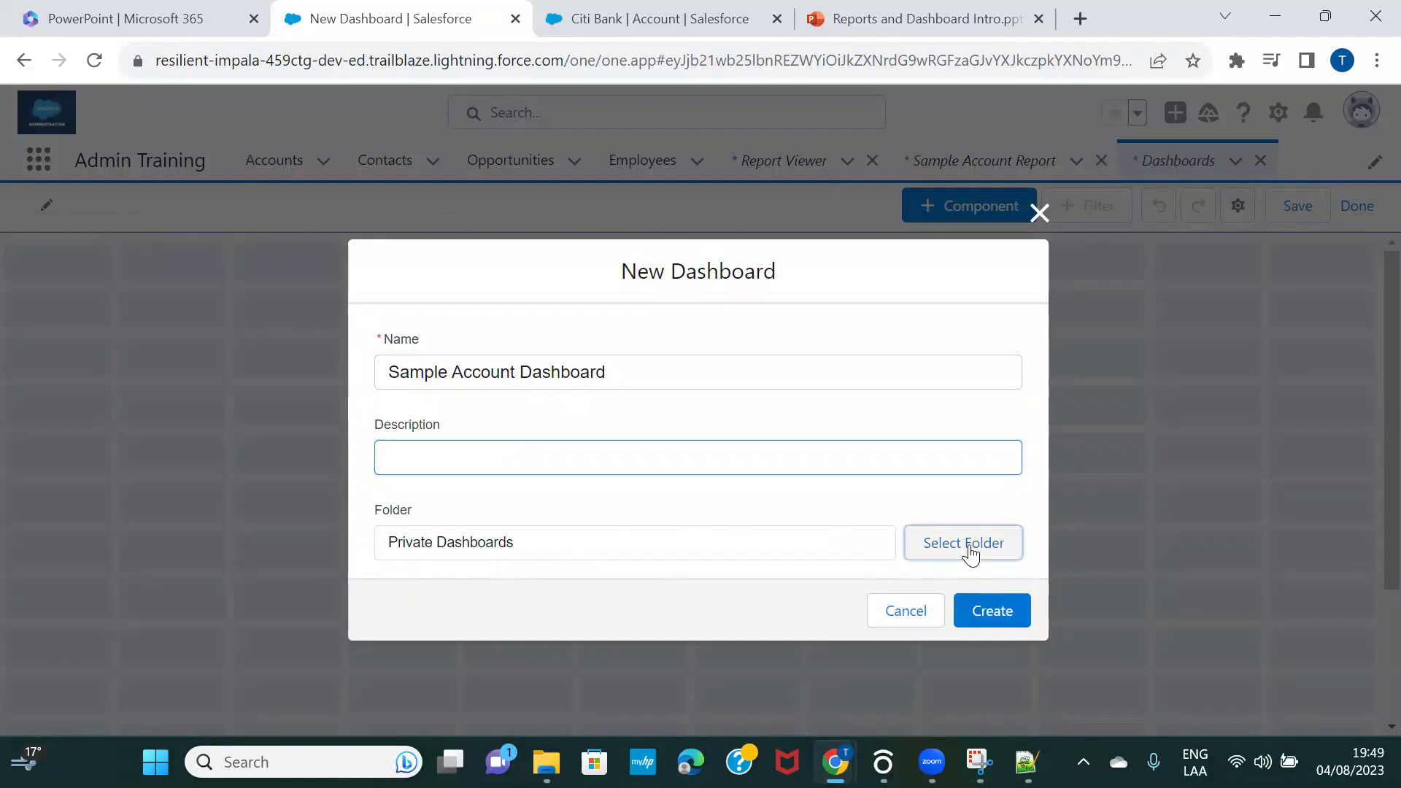
left_click(969, 549)
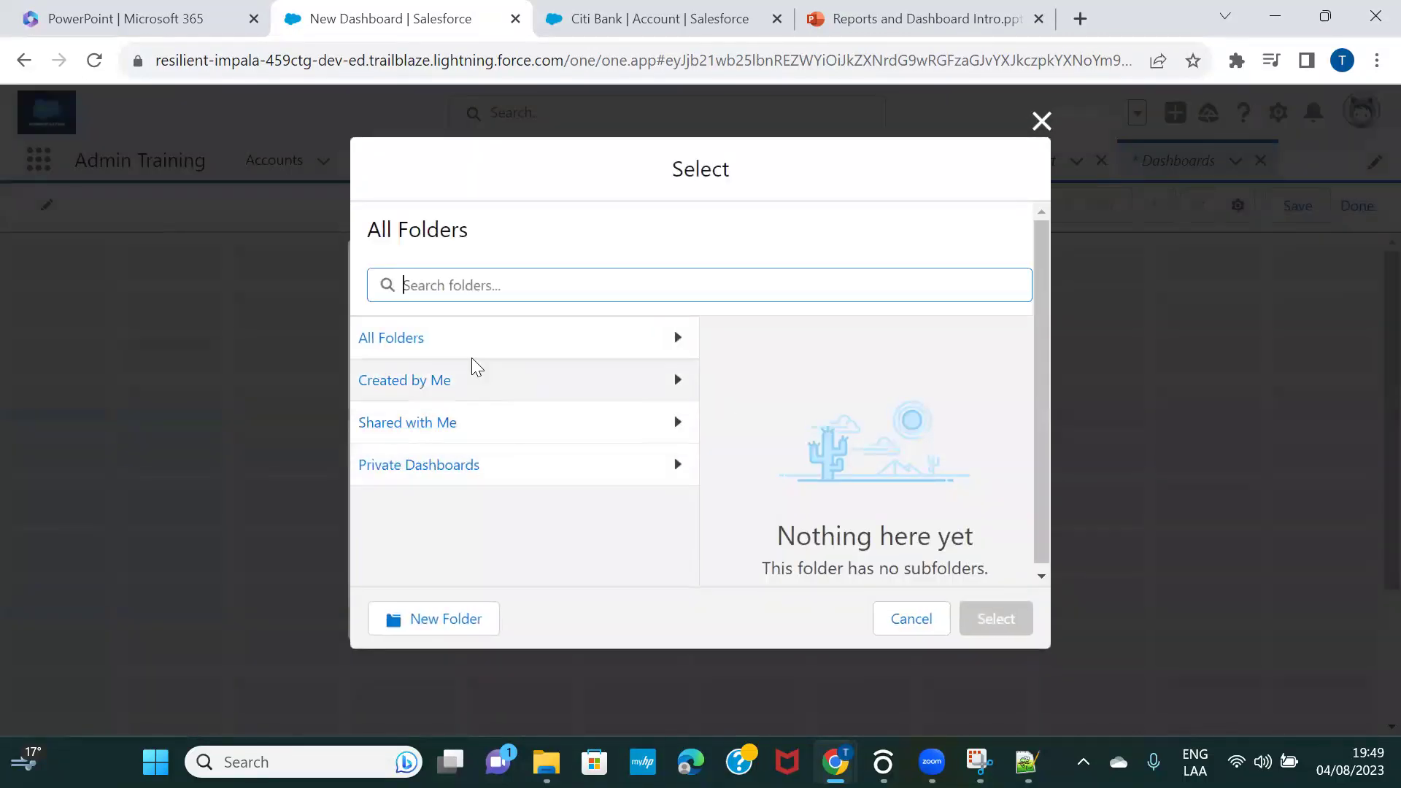
left_click(448, 344)
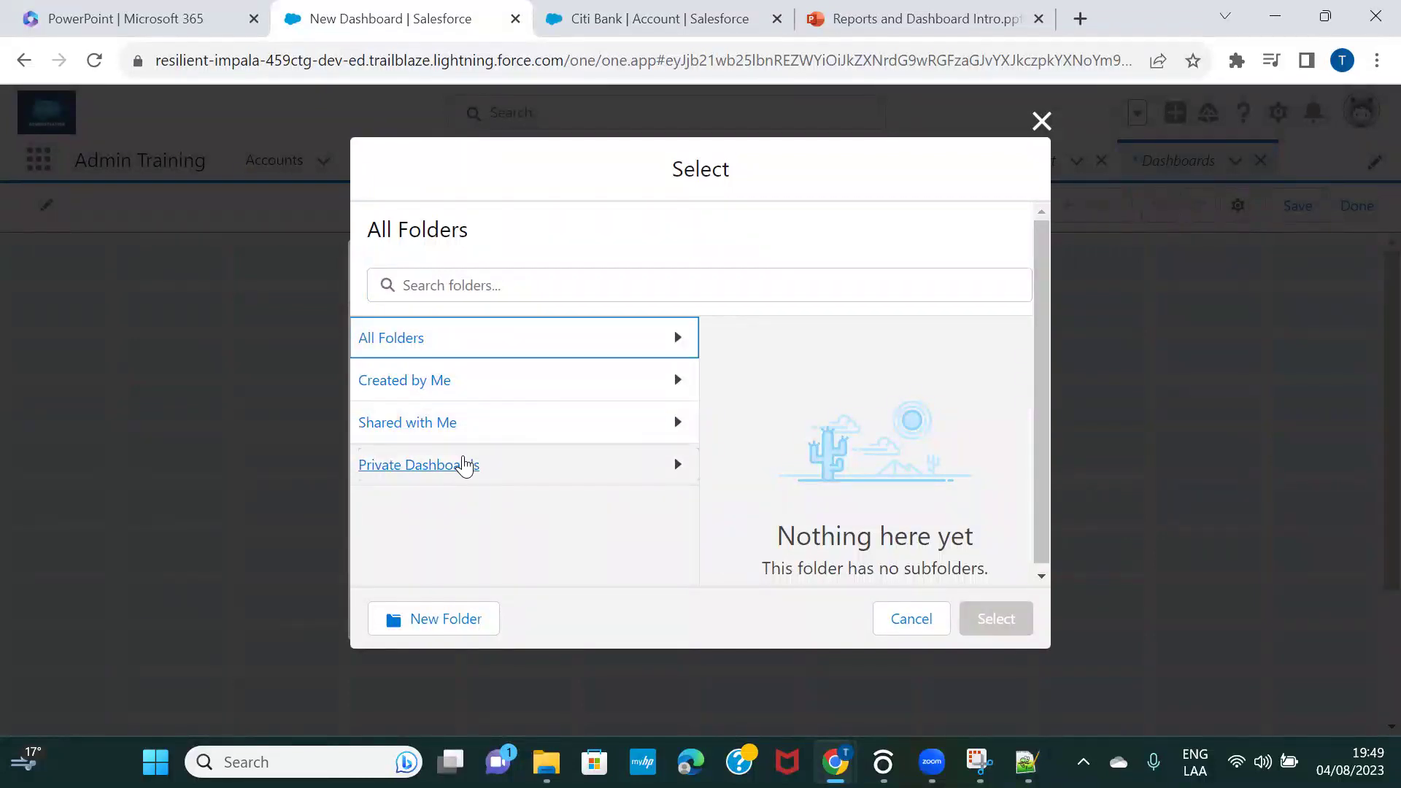
left_click(464, 465)
left_click(978, 626)
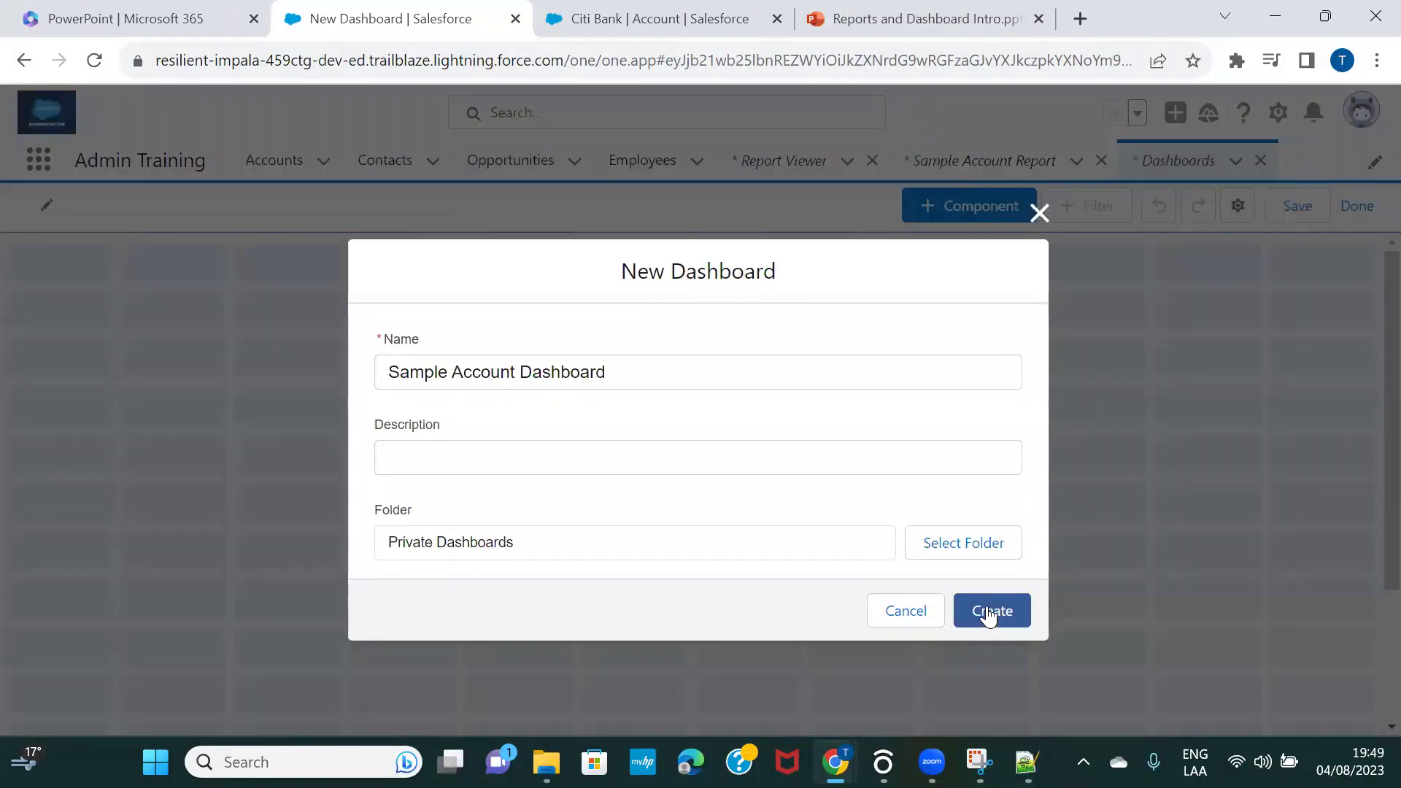
left_click(989, 613)
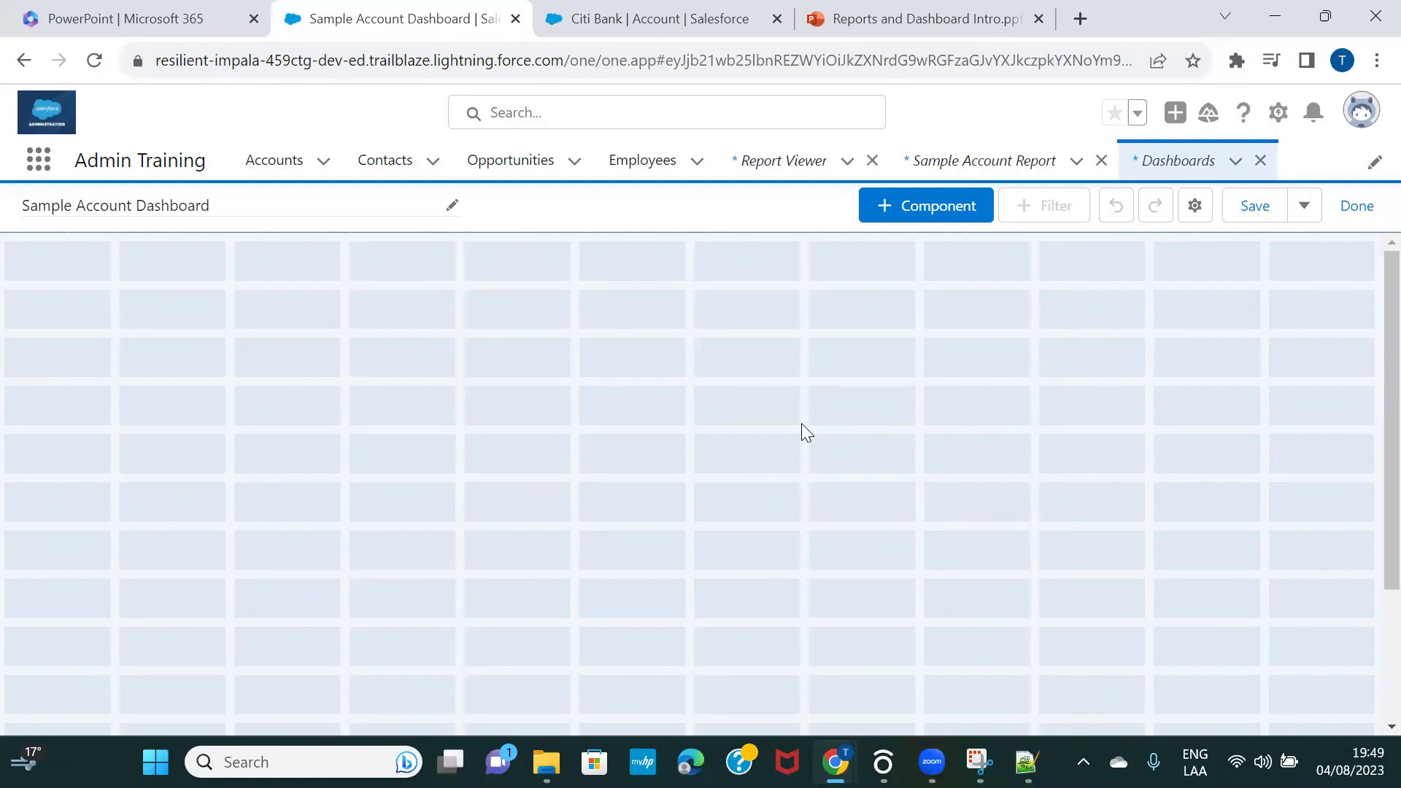
- Start a new dashboard component from Sample Account Report and review its table preview
left_click(921, 206)
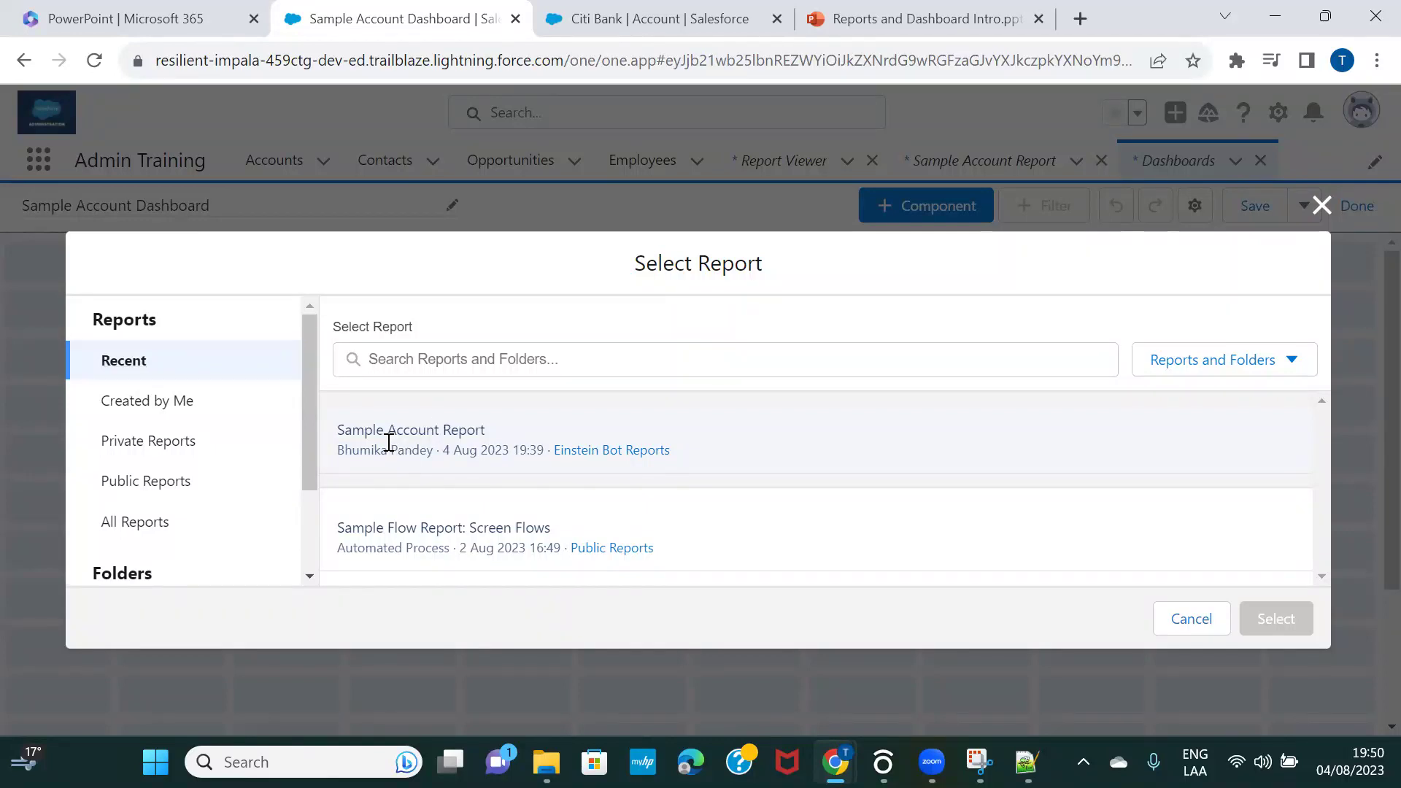
left_click(389, 442)
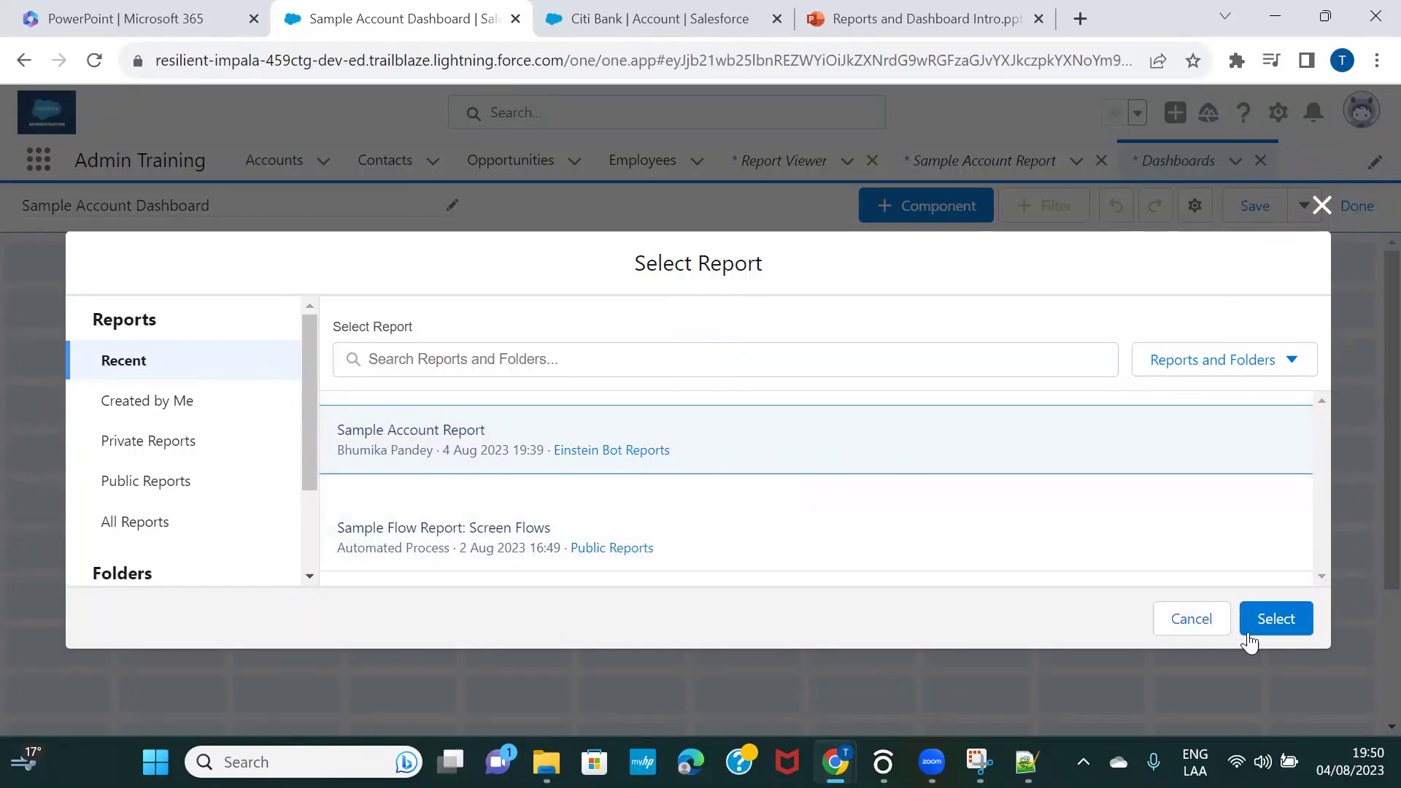
left_click(1270, 618)
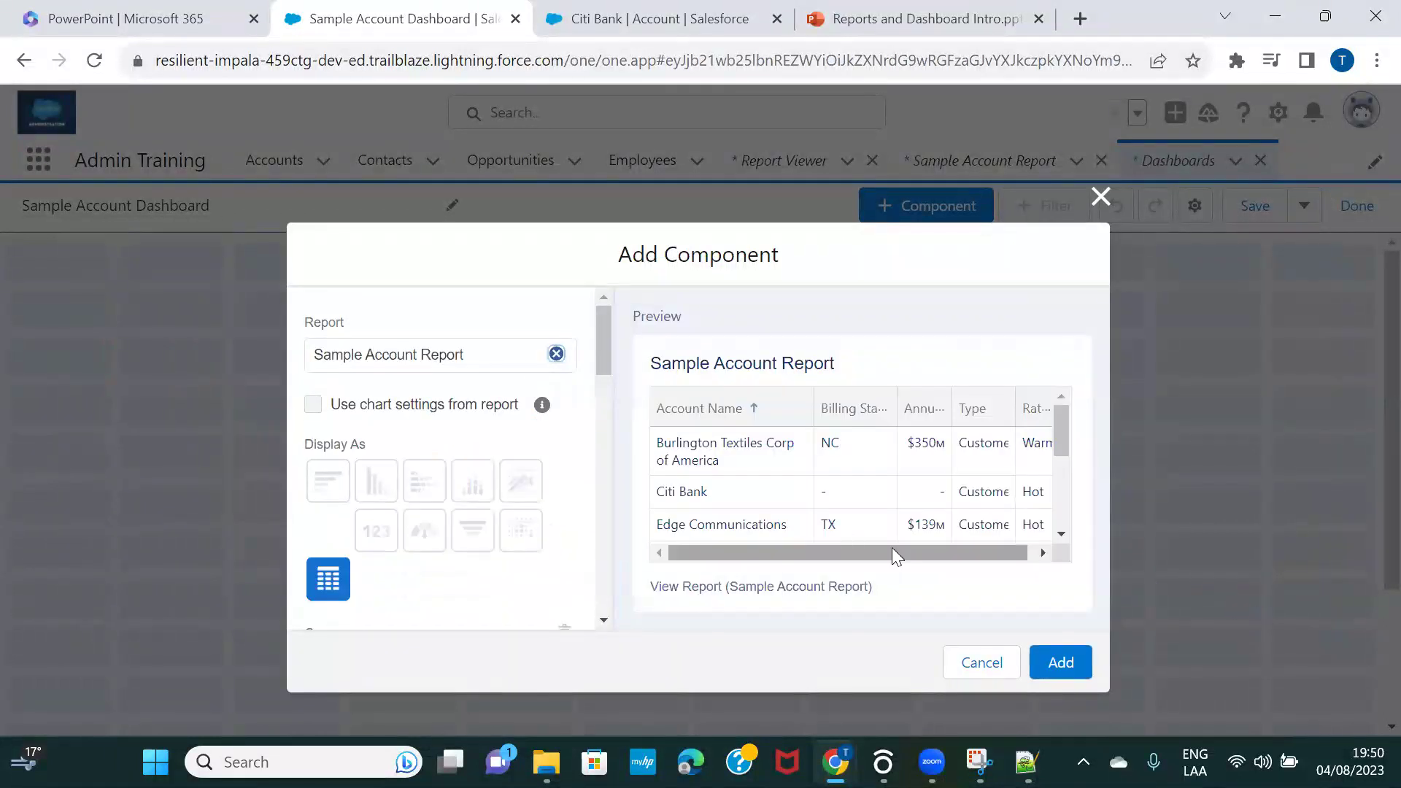
scroll(416, 439, "down", 1)
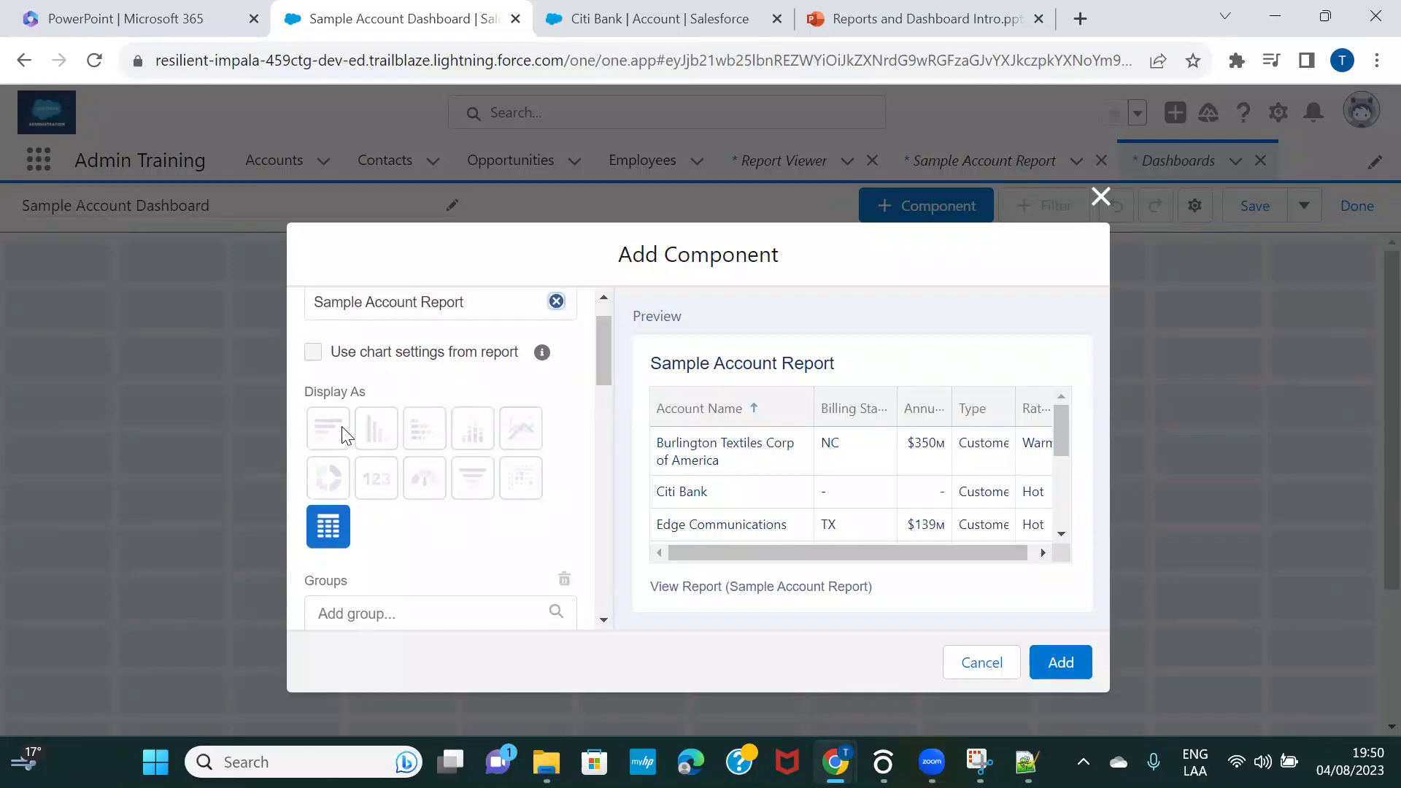
left_click(329, 476)
scroll(883, 478, "down", 5)
scroll(879, 484, "down", 1)
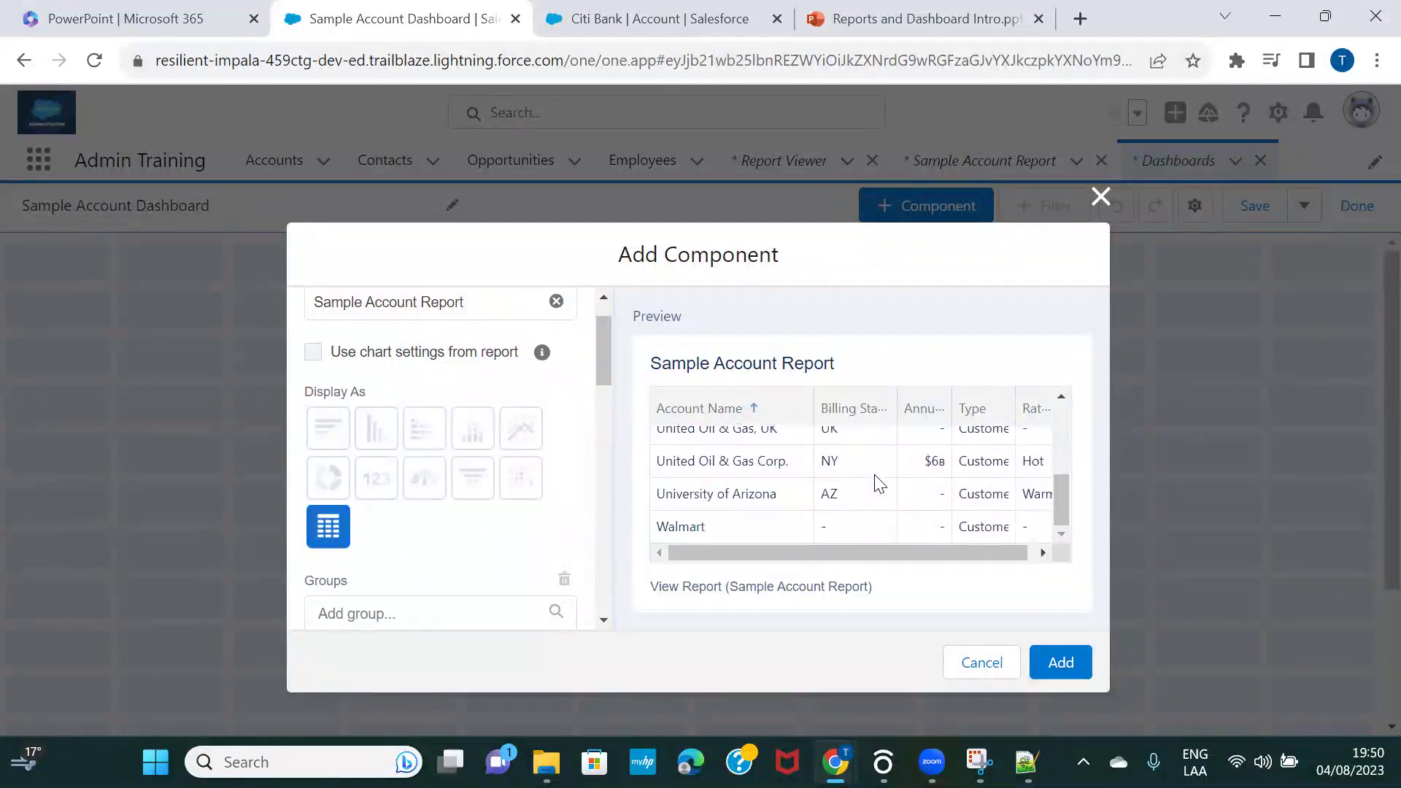
scroll(880, 484, "up", 6)
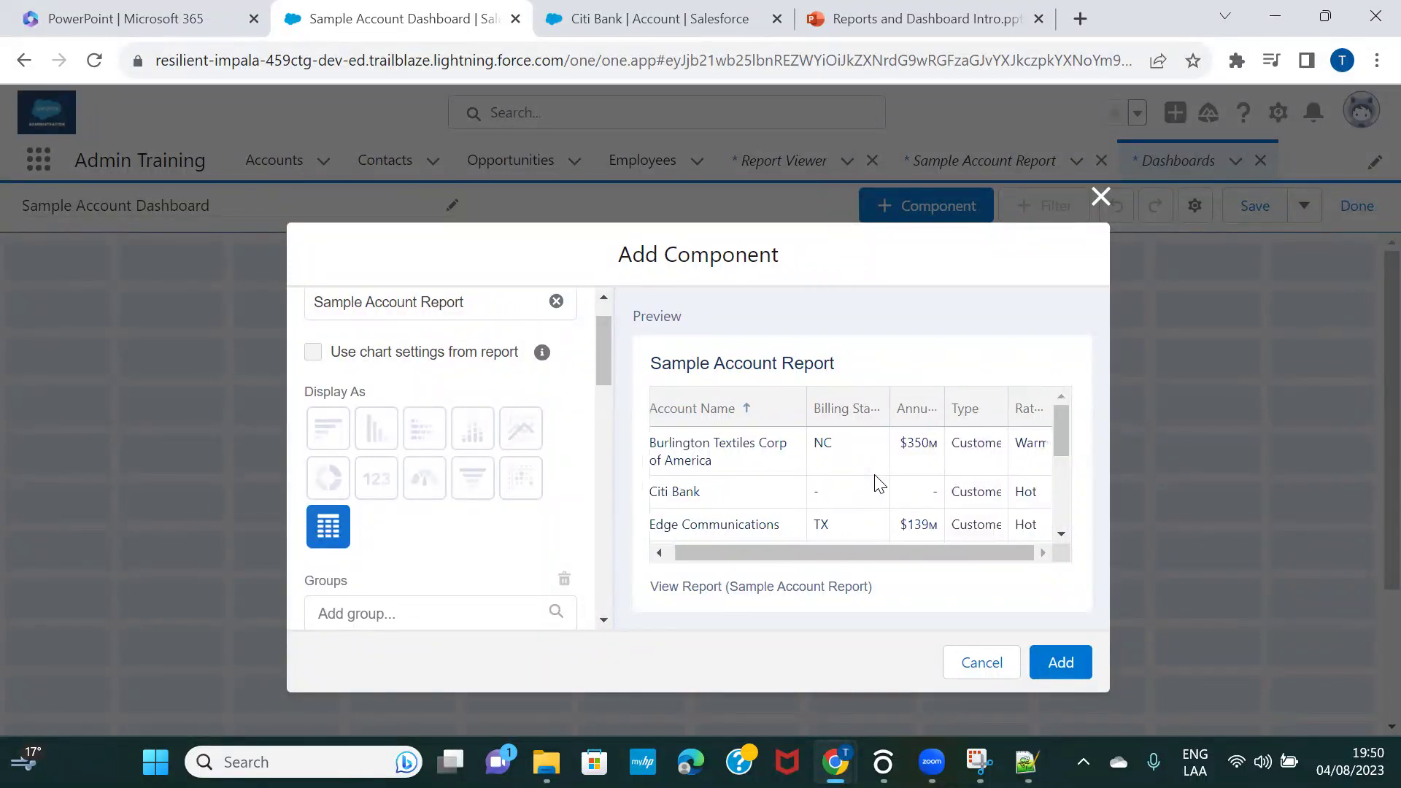
- Add the Sample Account Report table component to the dashboard, then save the dashboard and finish editing
left_click(1062, 665)
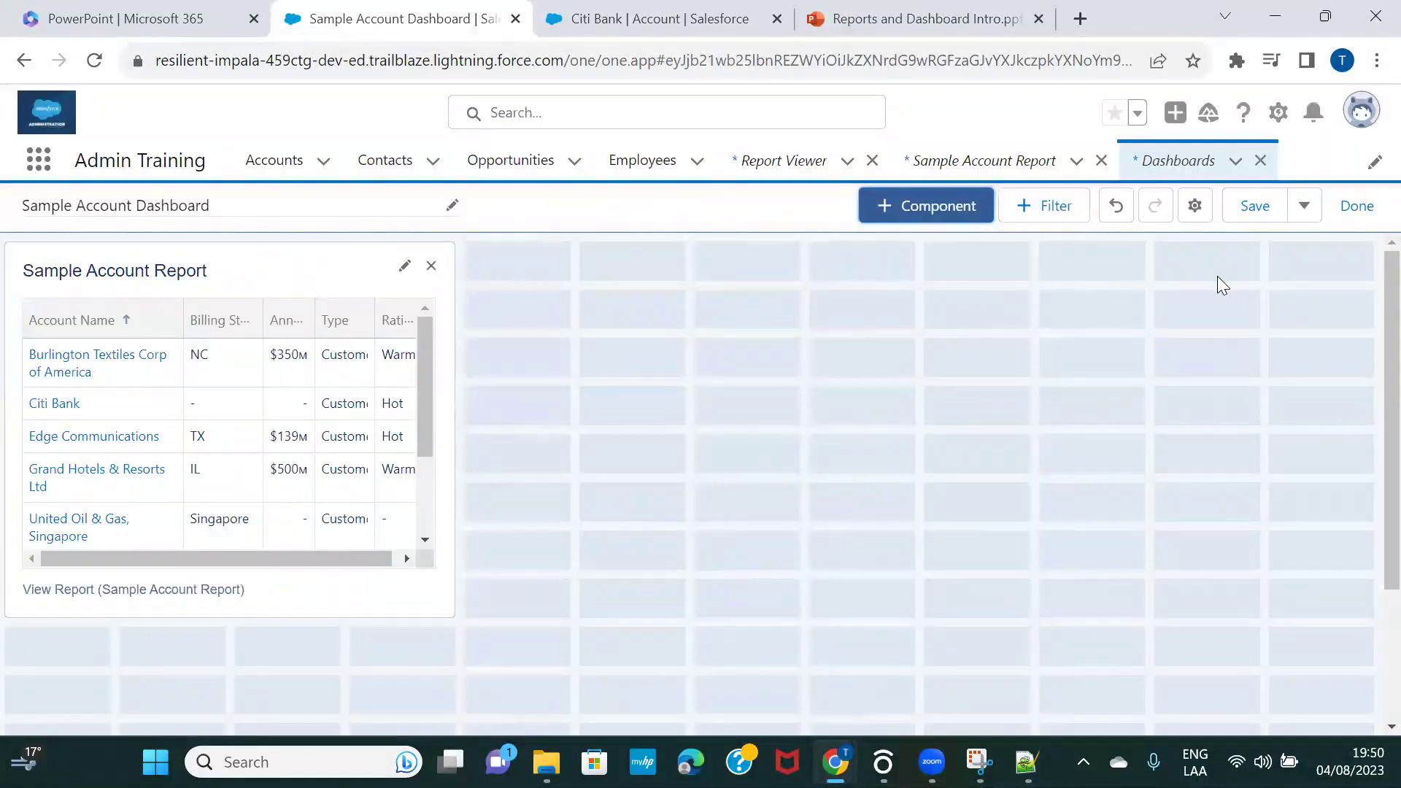
left_click(1257, 212)
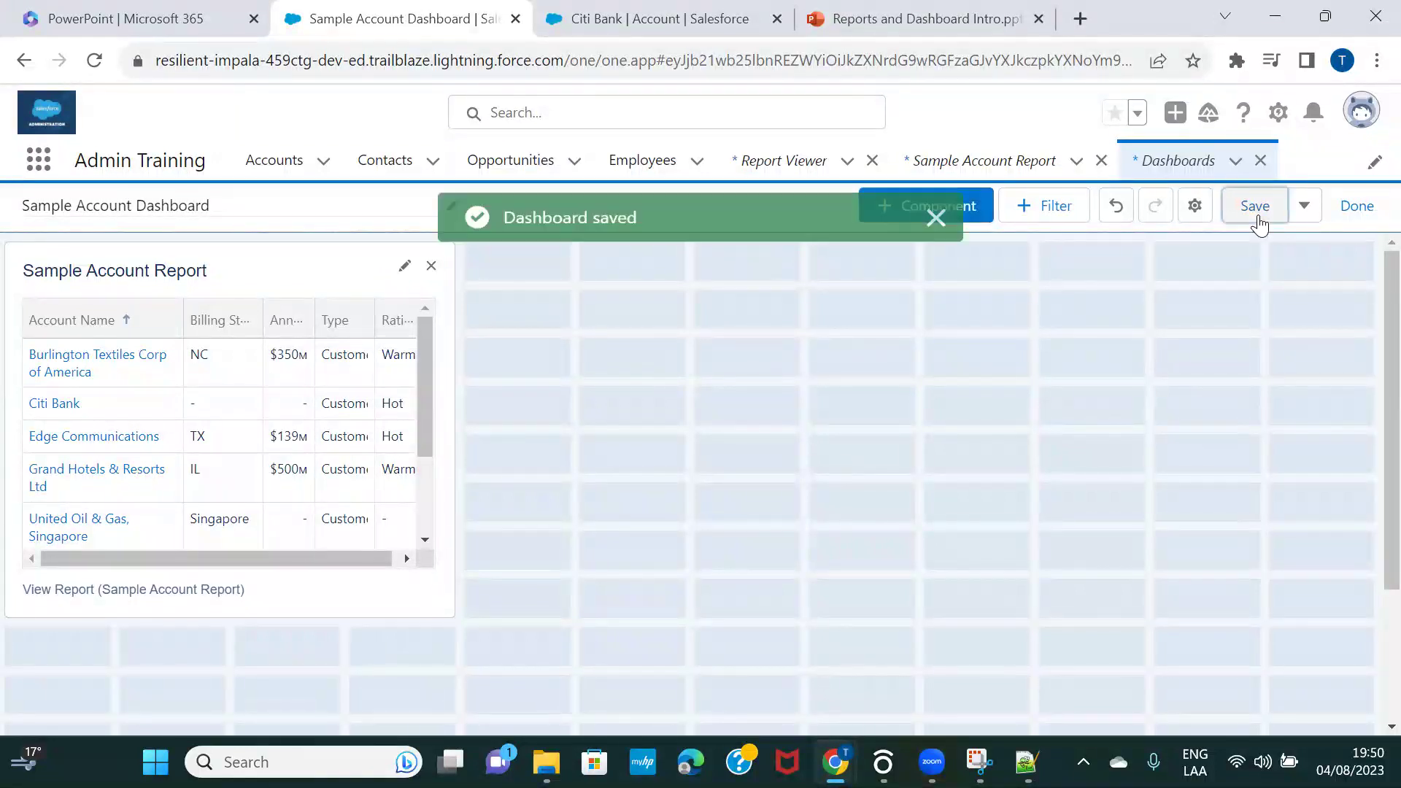
left_click(1359, 207)
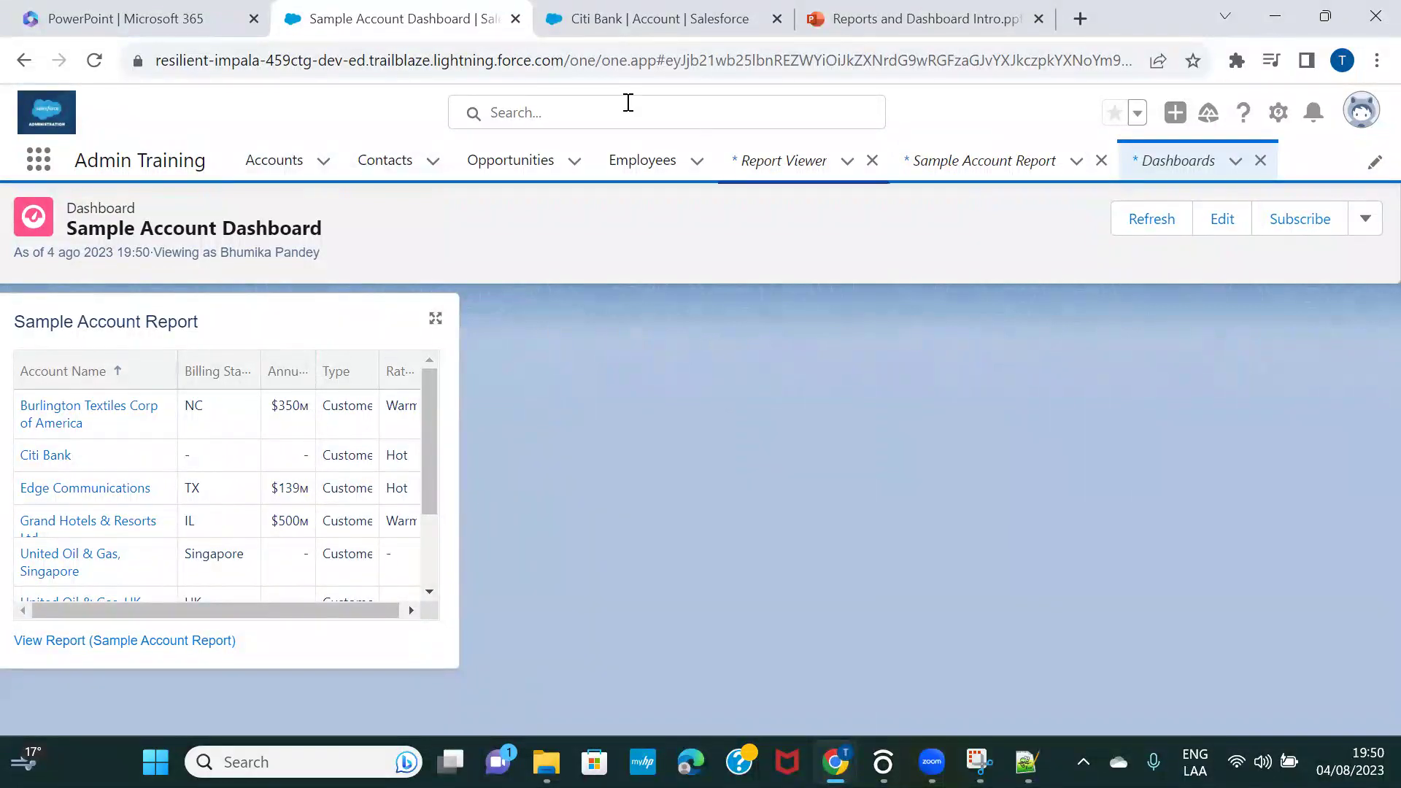
- Open Sample Account Report from the recent reports and show it in the report editor
left_click(794, 174)
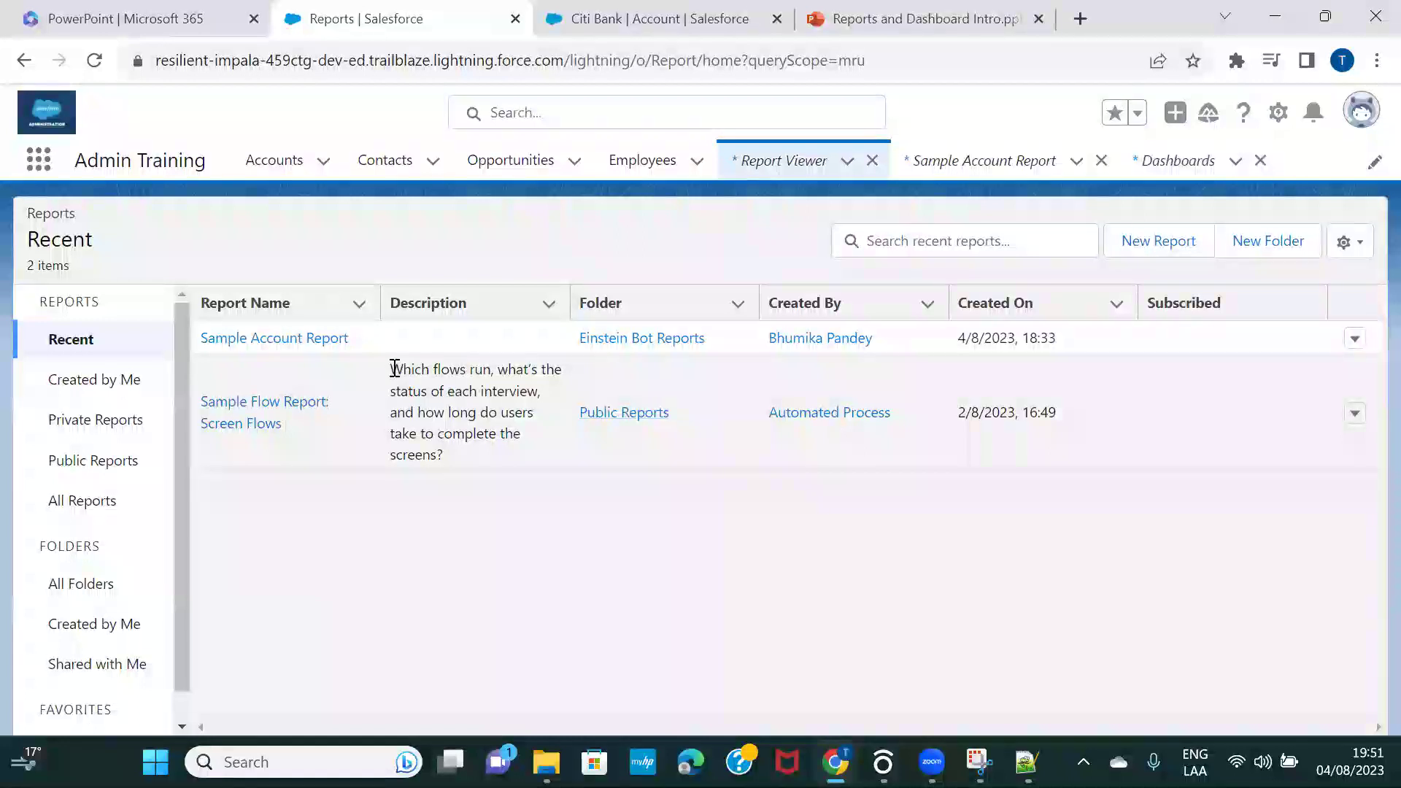
left_click(296, 340)
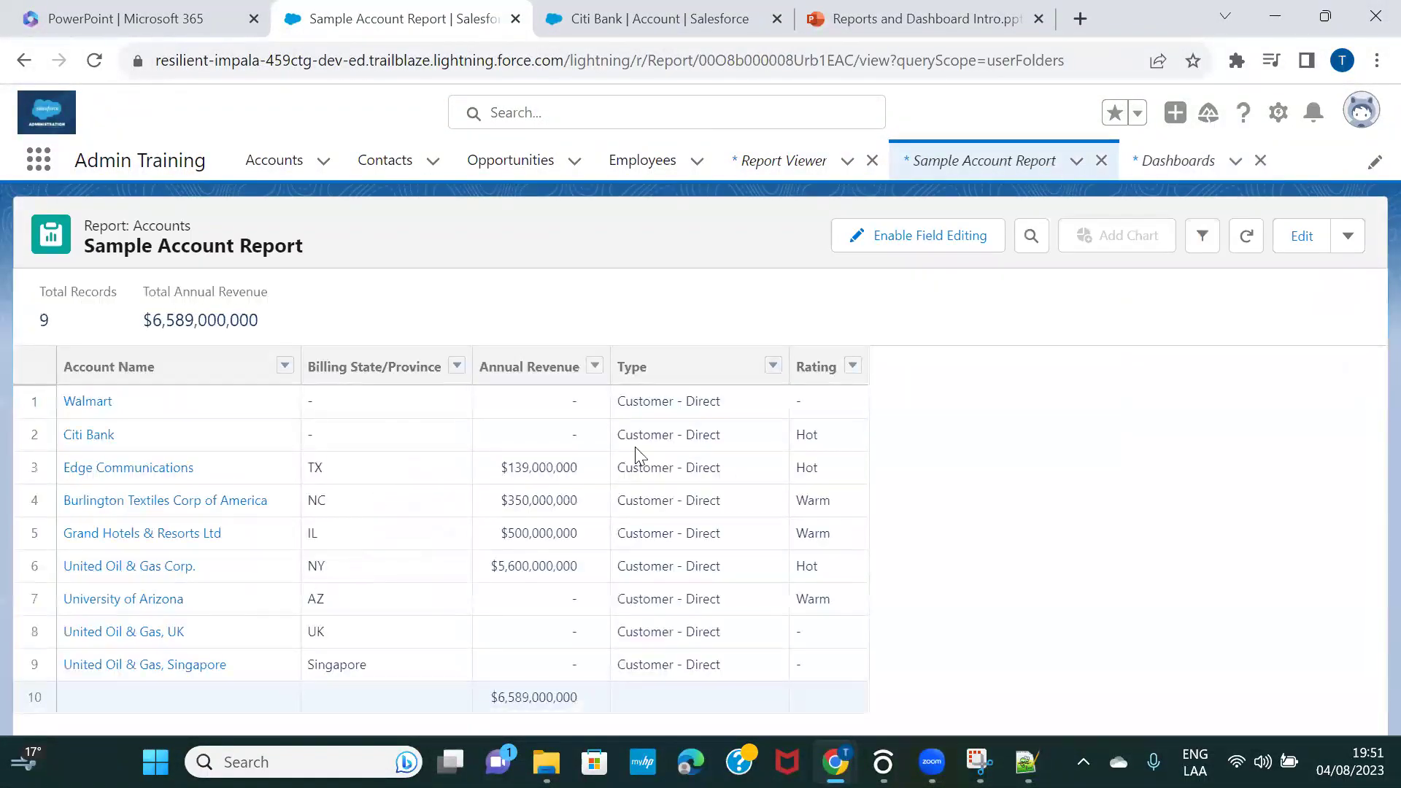
left_click(1302, 241)
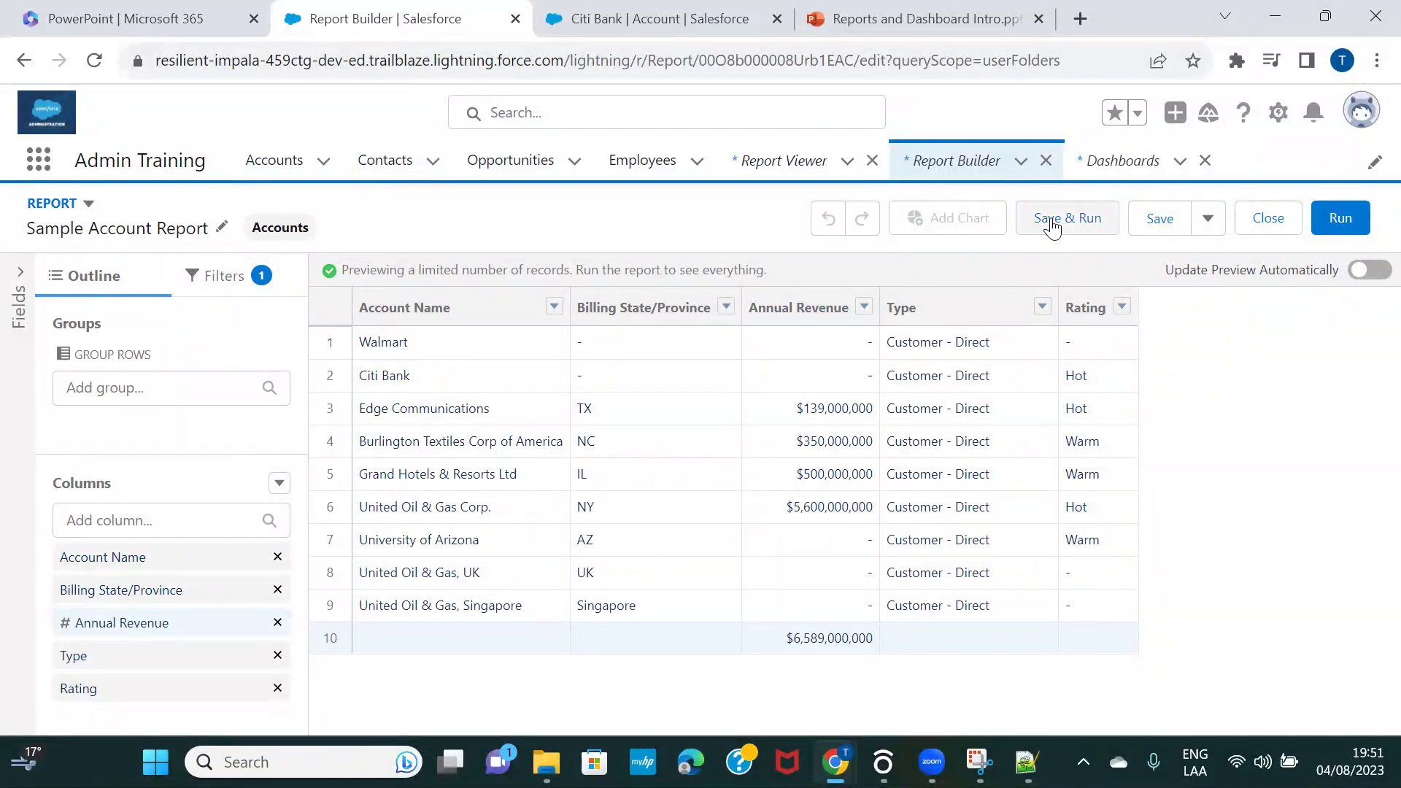
- Return to the recent dashboards list and switch to the Reports and Dashboard Intro presentation in PowerPoint
left_click(1125, 172)
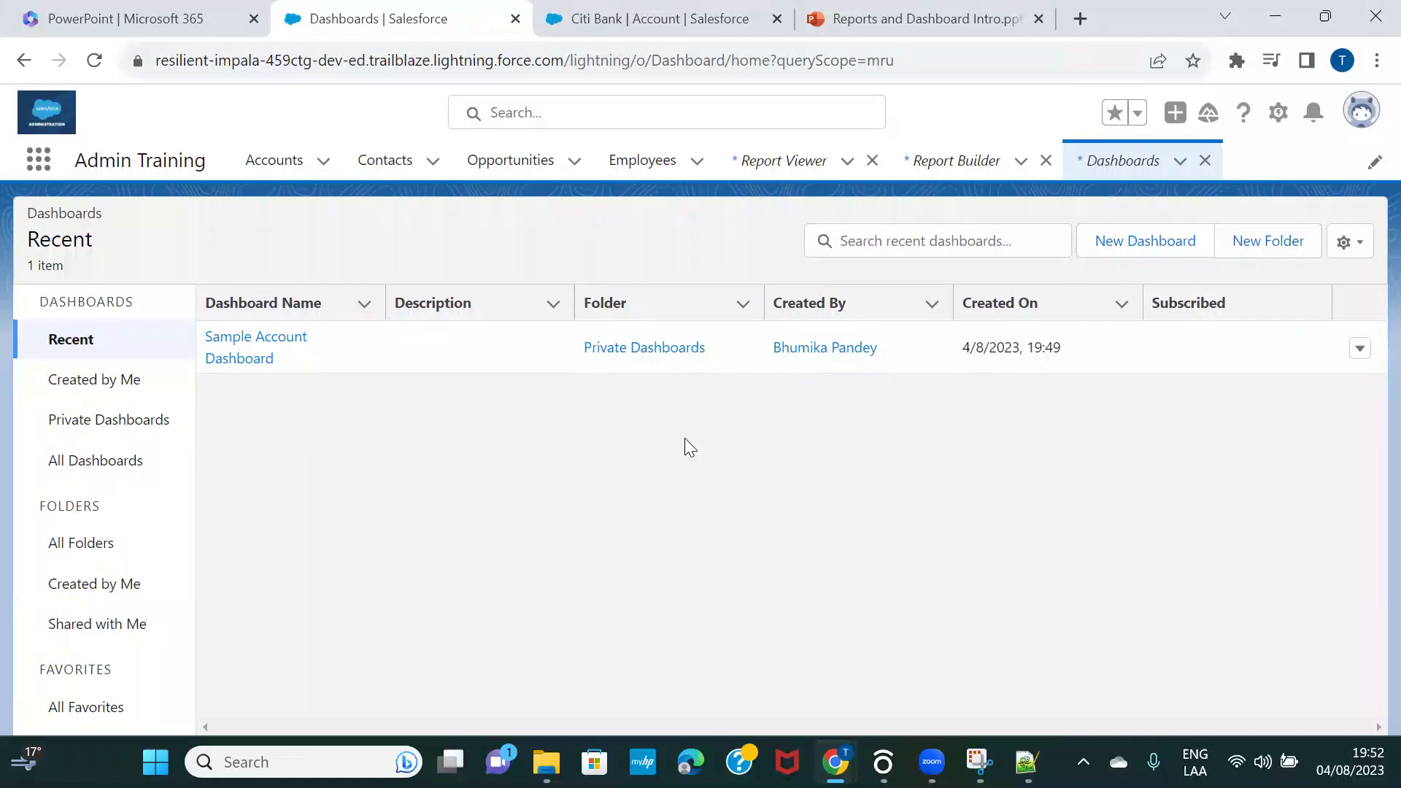
left_click(914, 8)
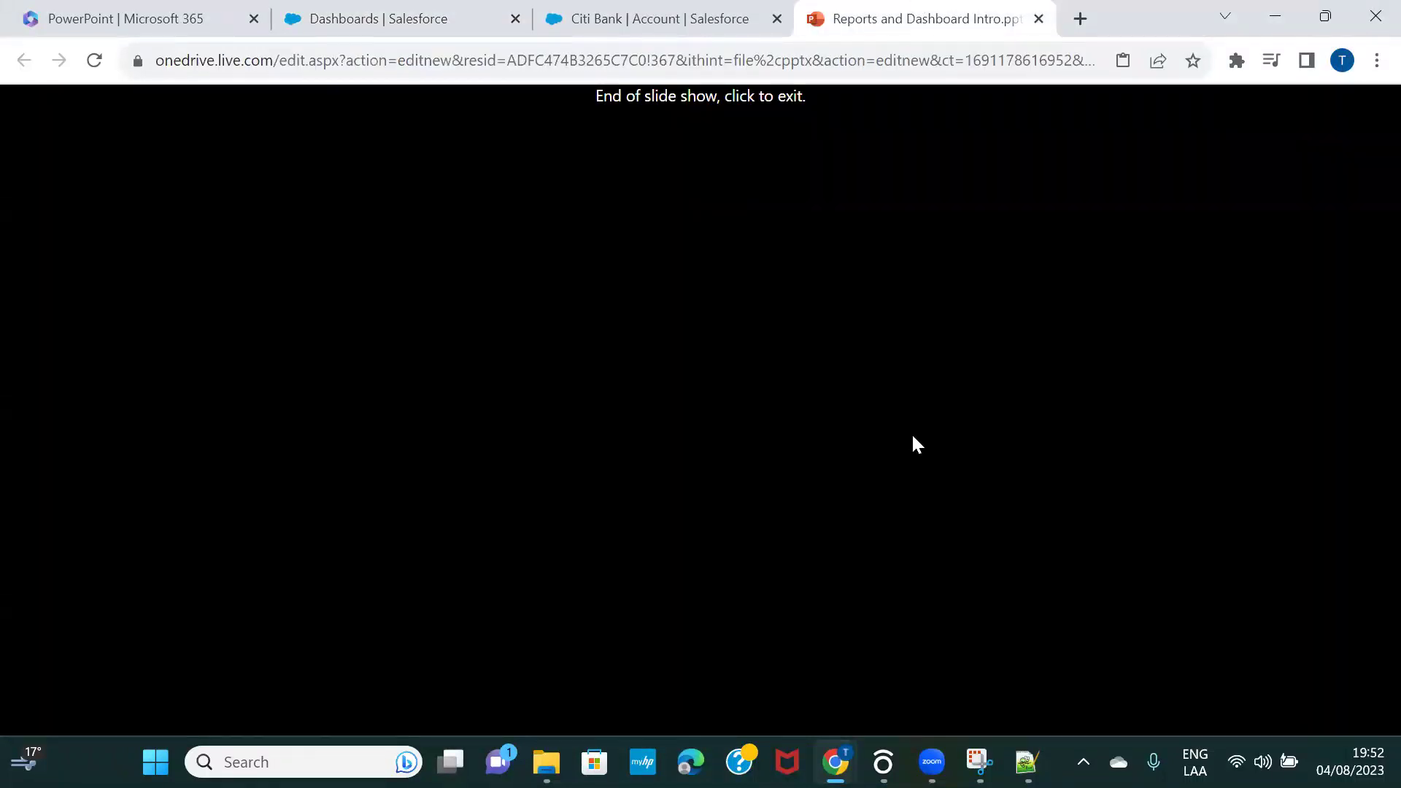